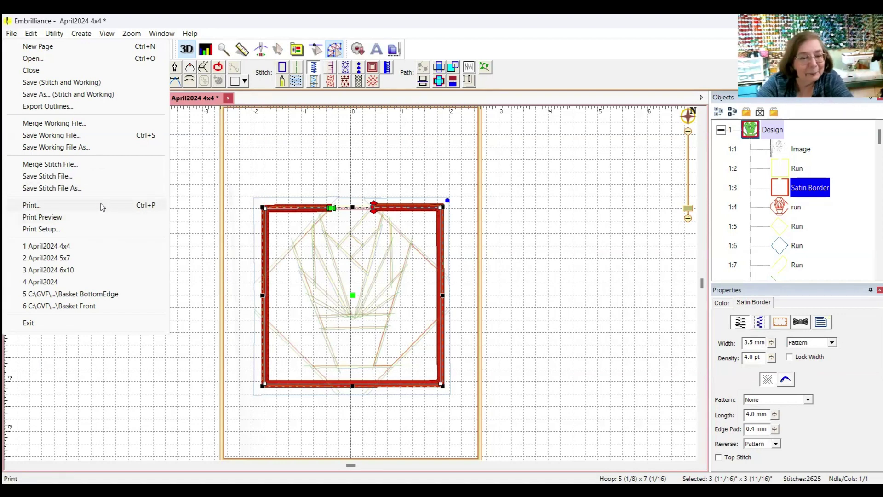
Step: Display the print preview of the April2024 4x4 design page
left_click(67, 217)
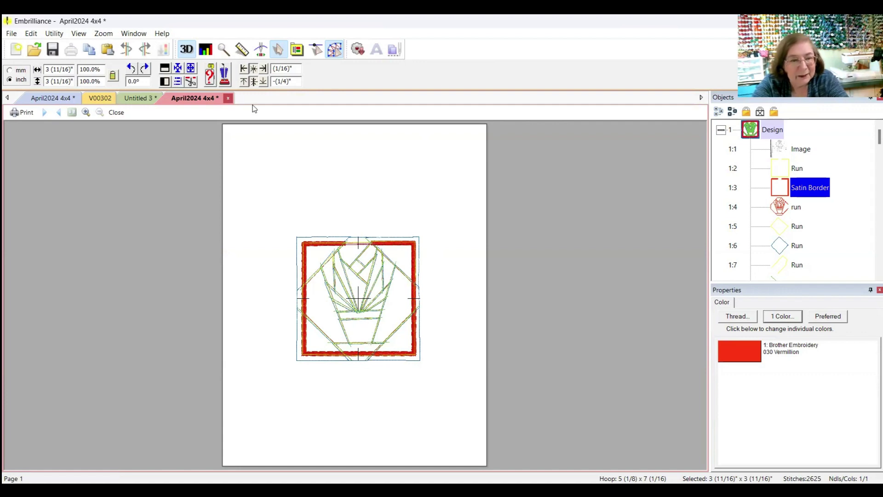
left_click(296, 49)
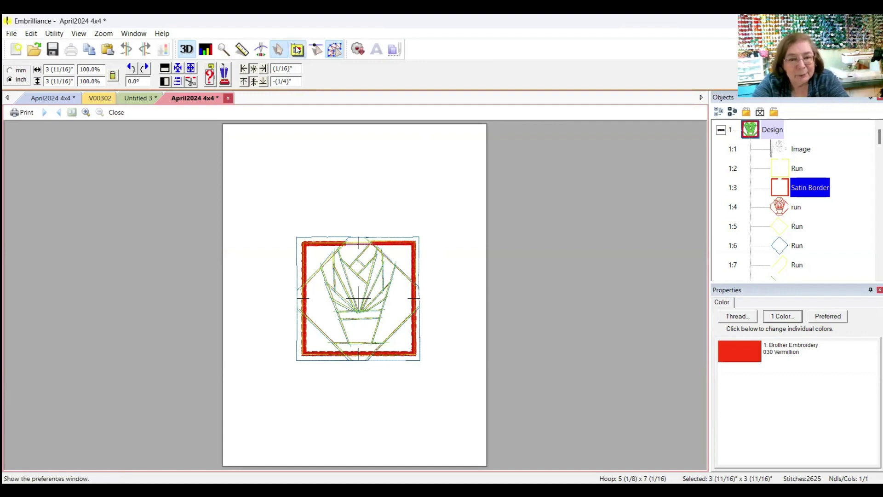
left_click(294, 266)
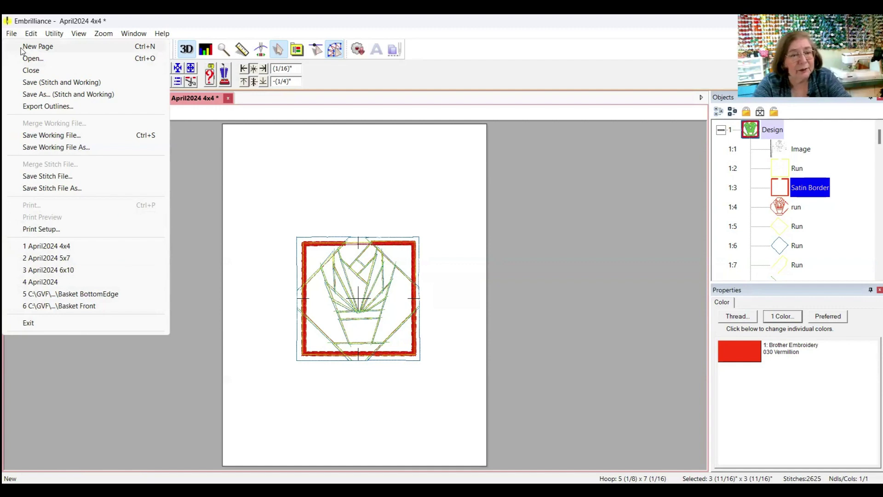
left_click(31, 33)
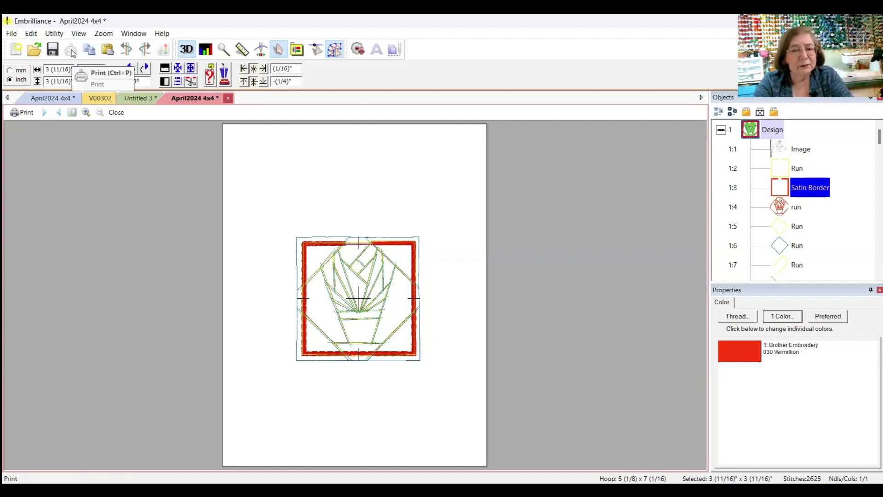
left_click(32, 33)
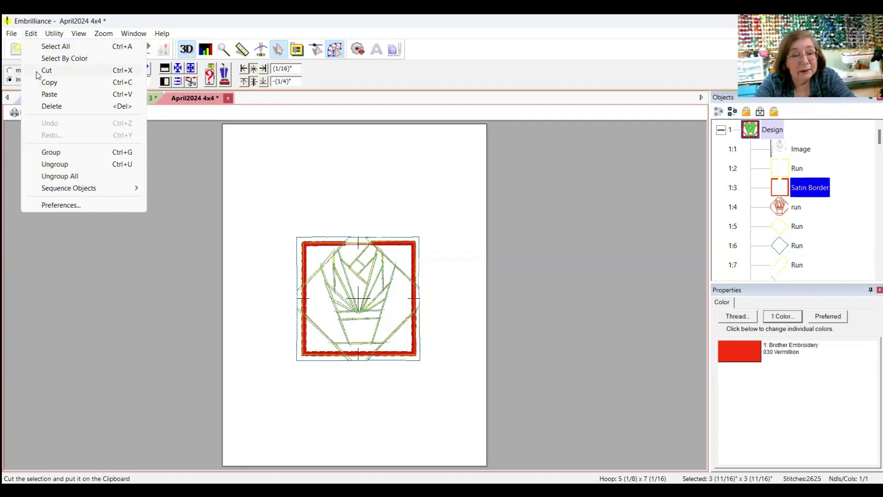
Step: Select all objects in the design and examine the Sequence Objects ordering options
left_click(60, 48)
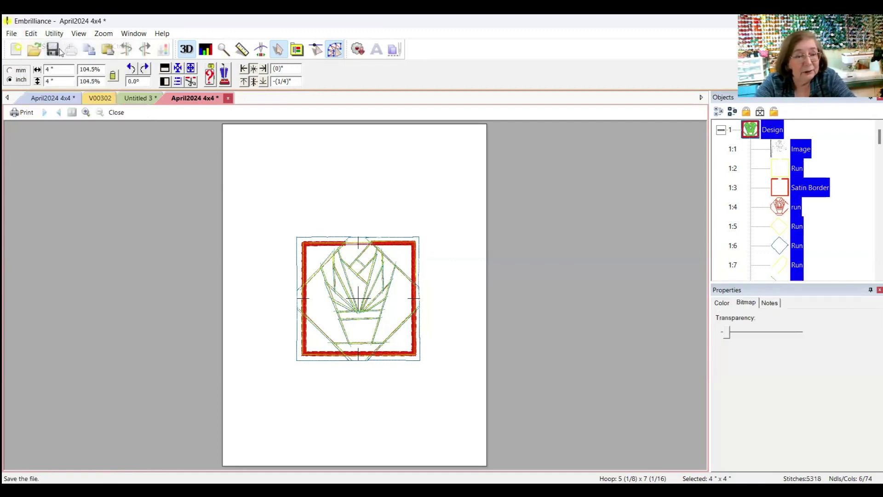
left_click(31, 34)
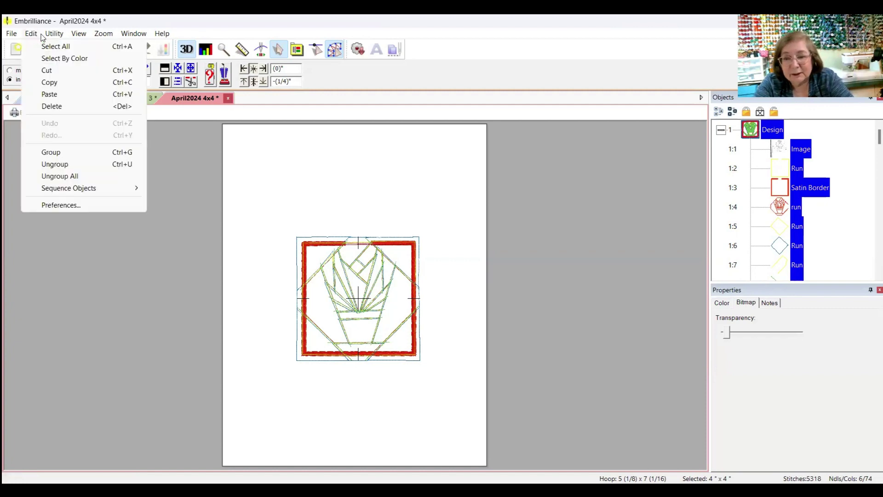
mouse_move(53, 33)
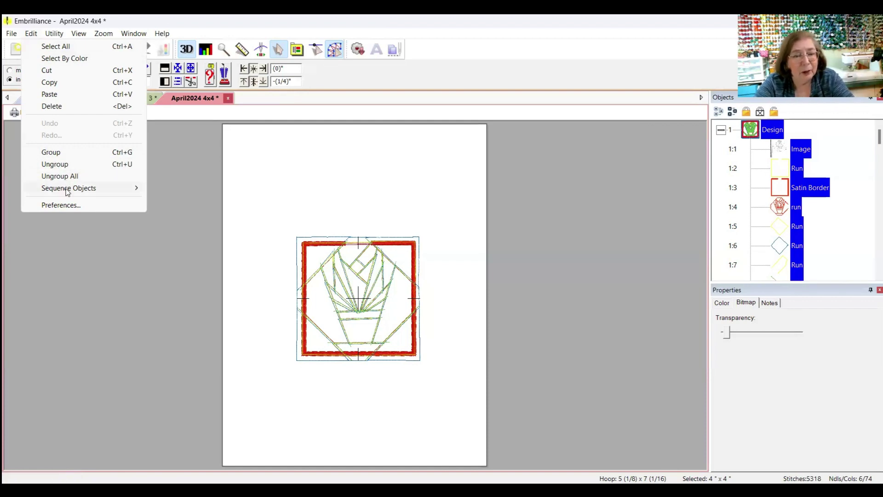
mouse_move(68, 191)
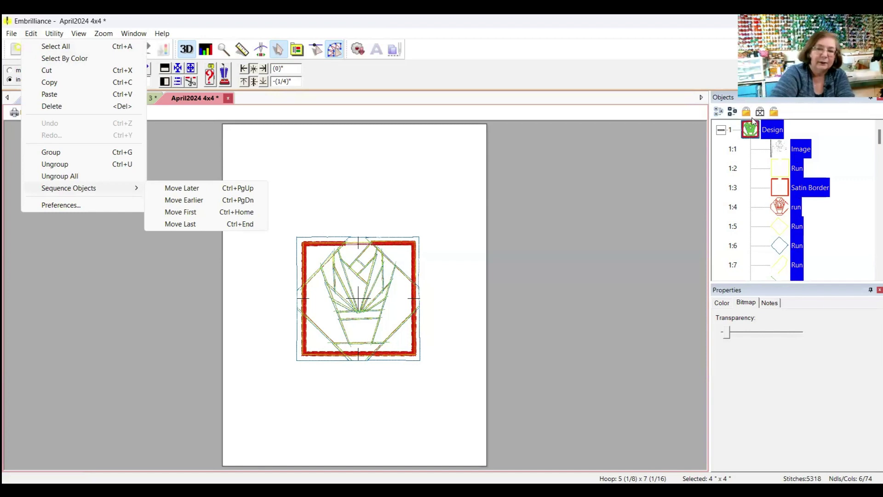
left_click(697, 135)
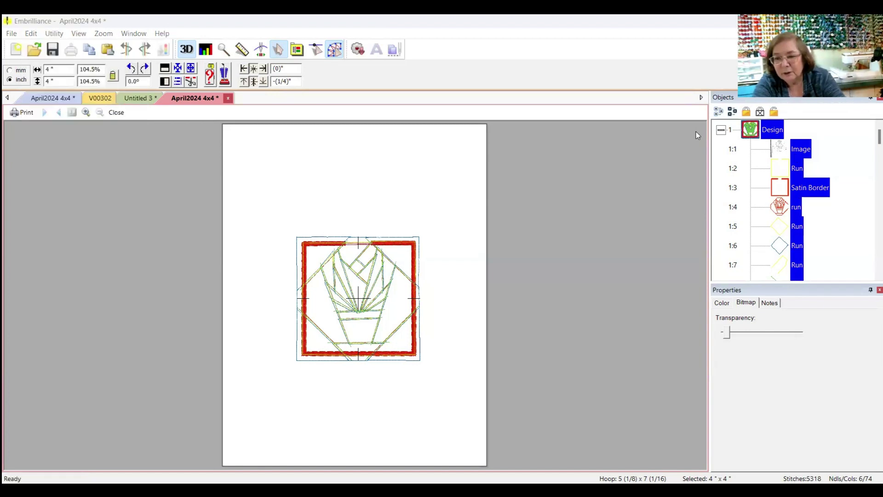
Step: Move the Satin Border one place down the stitch order, after the red basket run, and leave the print preview
left_click(854, 168)
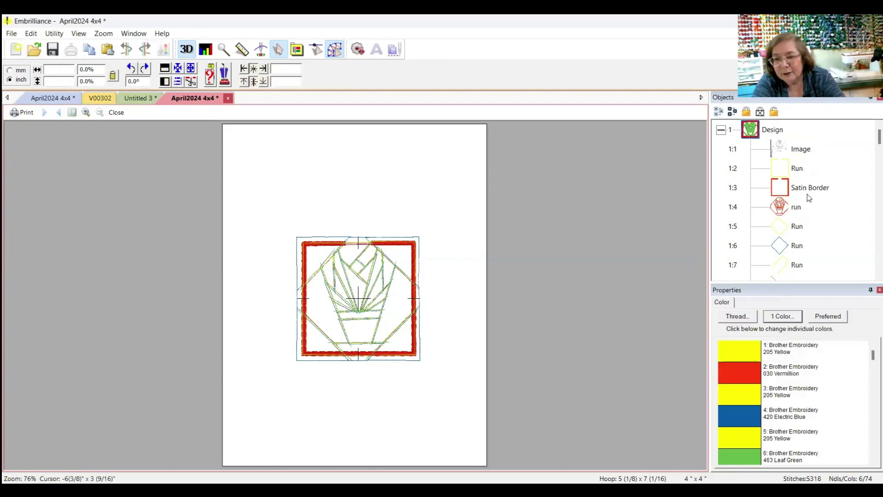
left_click(807, 196)
left_click(808, 196)
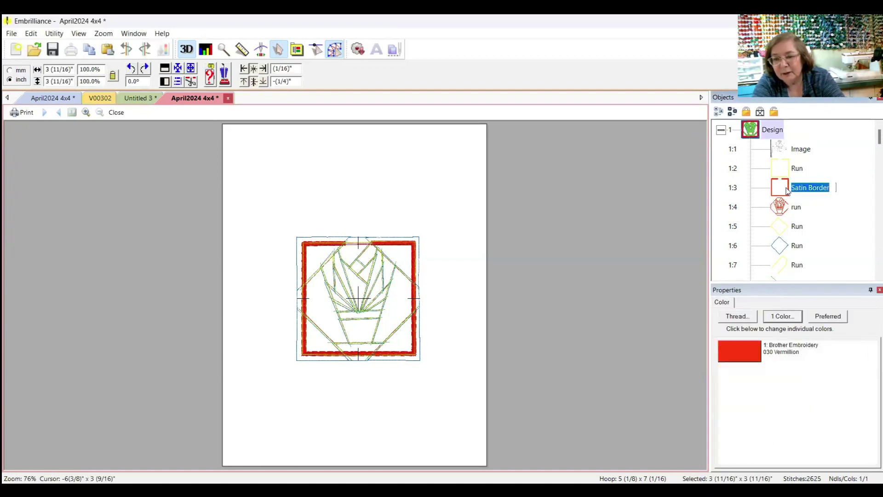
left_click_drag(787, 191, 787, 213)
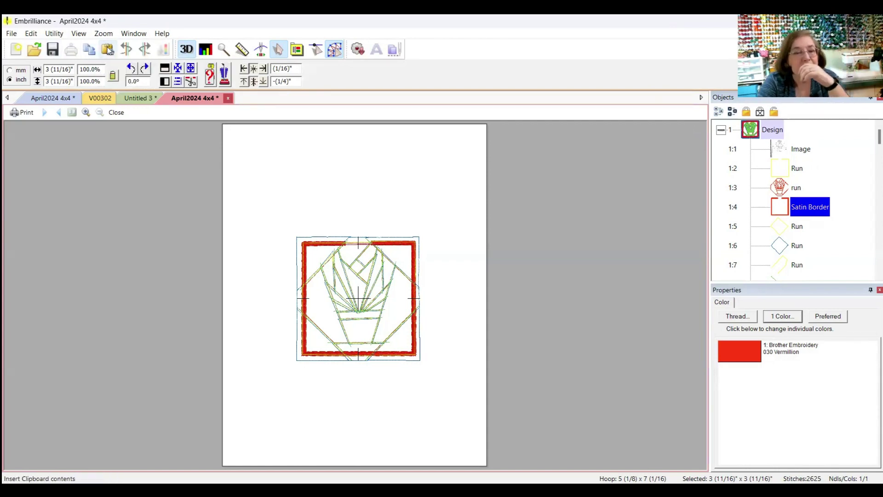
key("Escape")
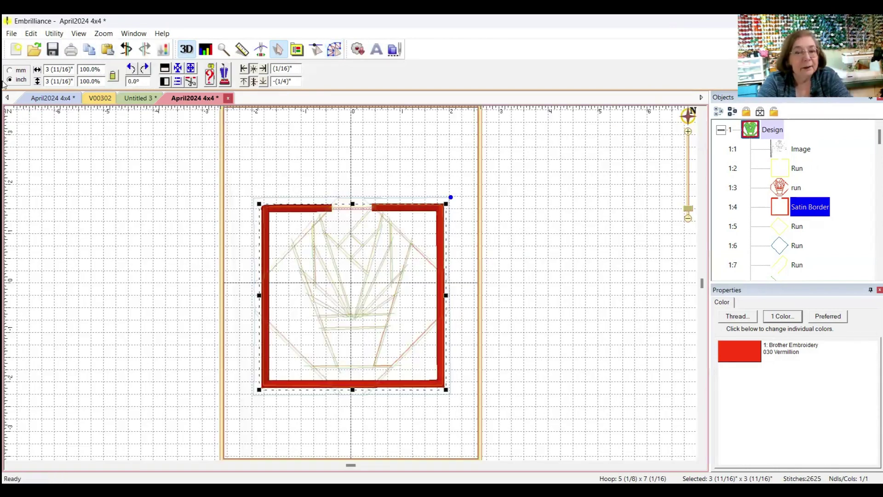
left_click(54, 33)
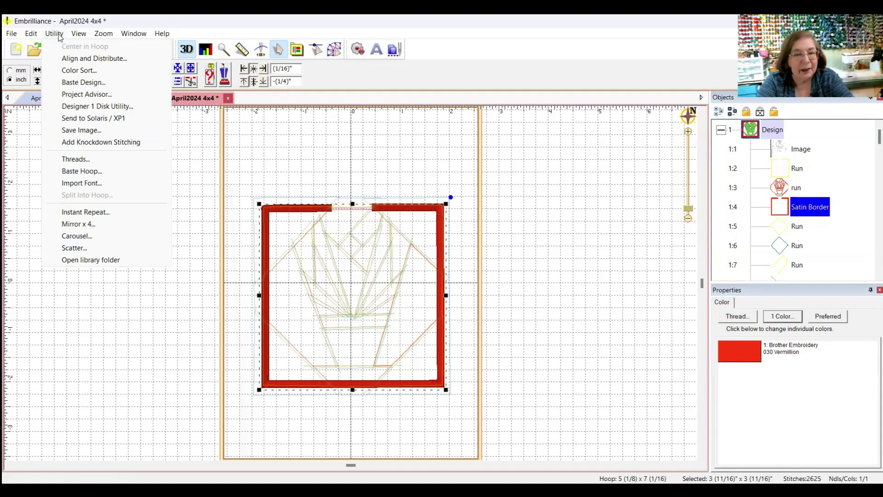
left_click(63, 58)
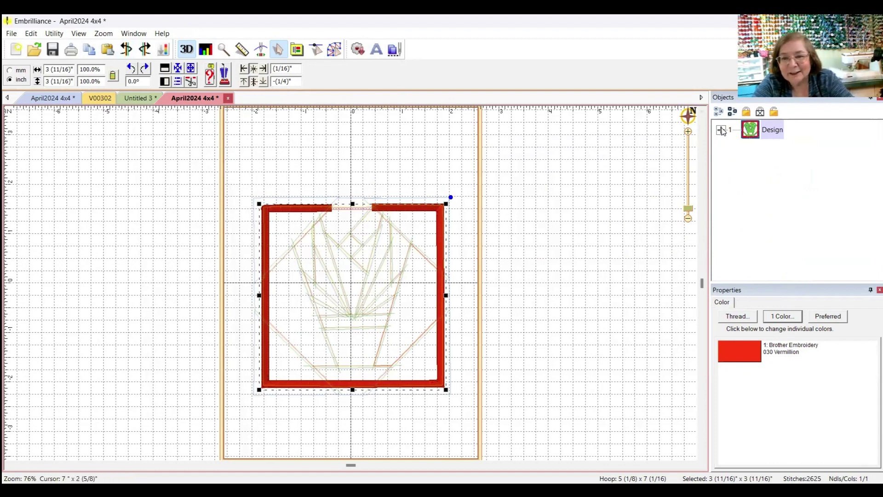
Step: Duplicate the whole basket design and place the copy right of the original, at about 4 9/16" by 1 7/16"
left_click(772, 129)
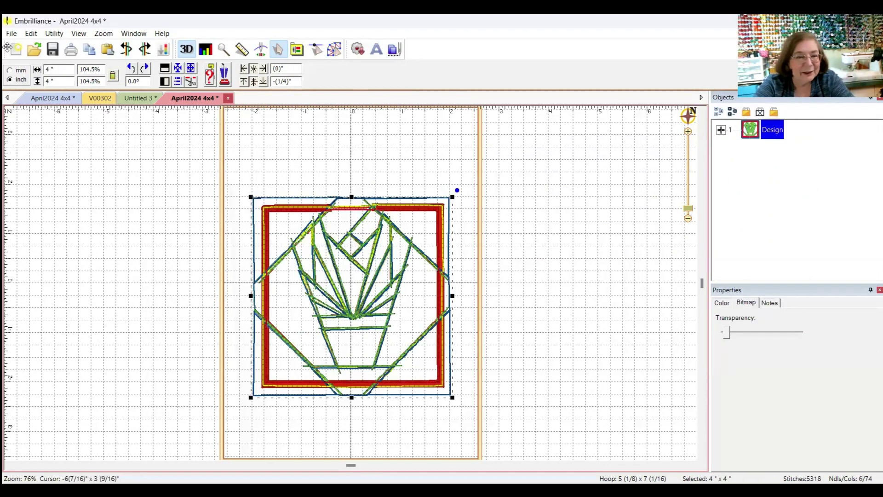
scroll(69, 184, "down", 2)
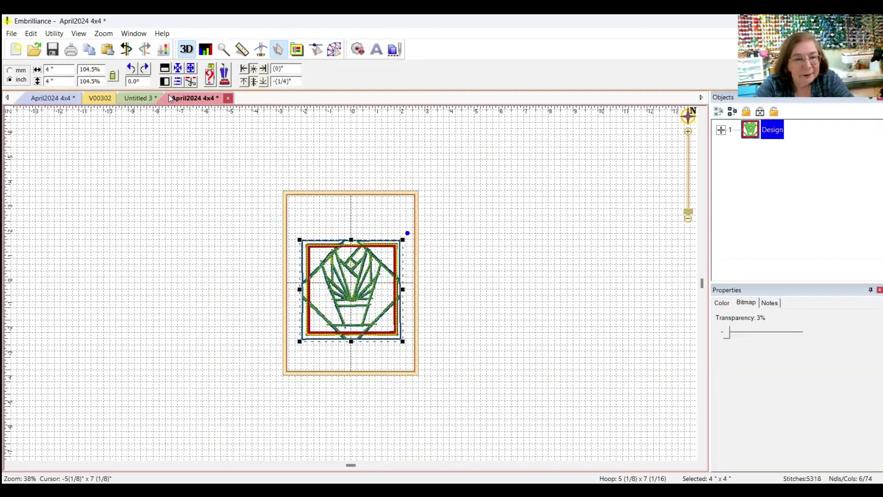
left_click(88, 50)
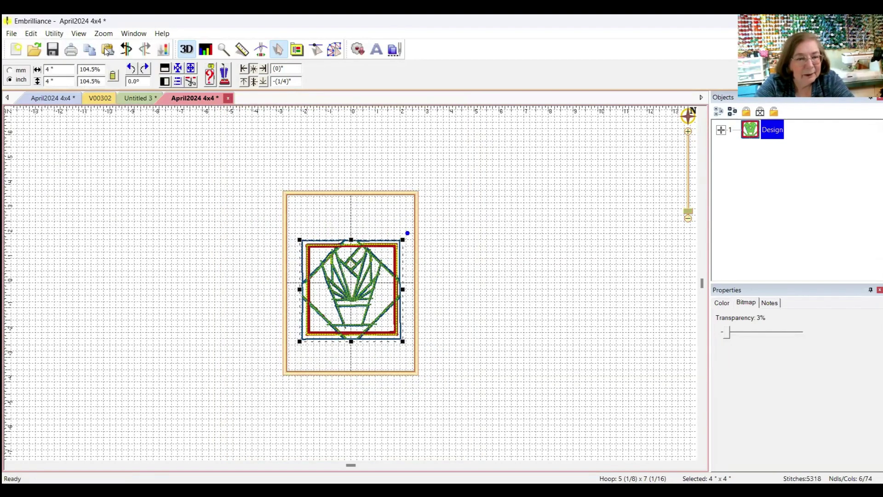
left_click(108, 49)
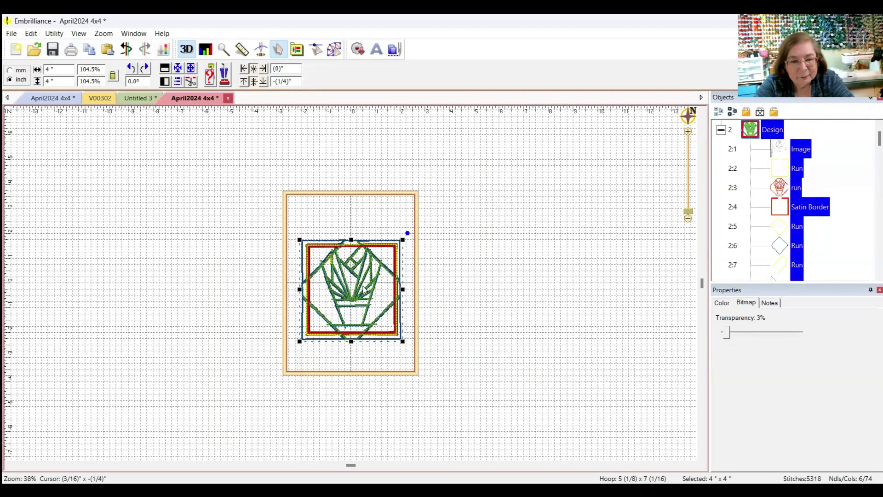
left_click_drag(359, 290, 472, 294)
key("ctrl+a")
left_click_drag(538, 351, 410, 210)
left_click_drag(455, 247, 452, 212)
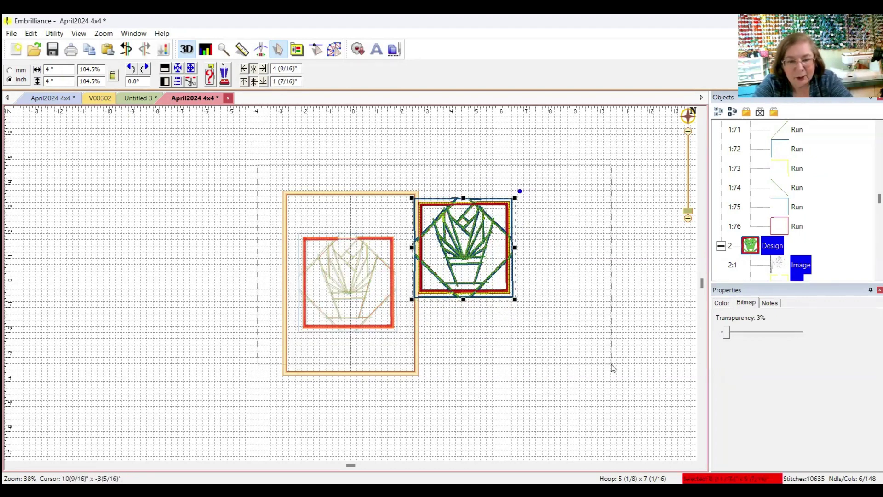
Step: Align both basket designs along their top edges with Align and Distribute
key("ctrl+a")
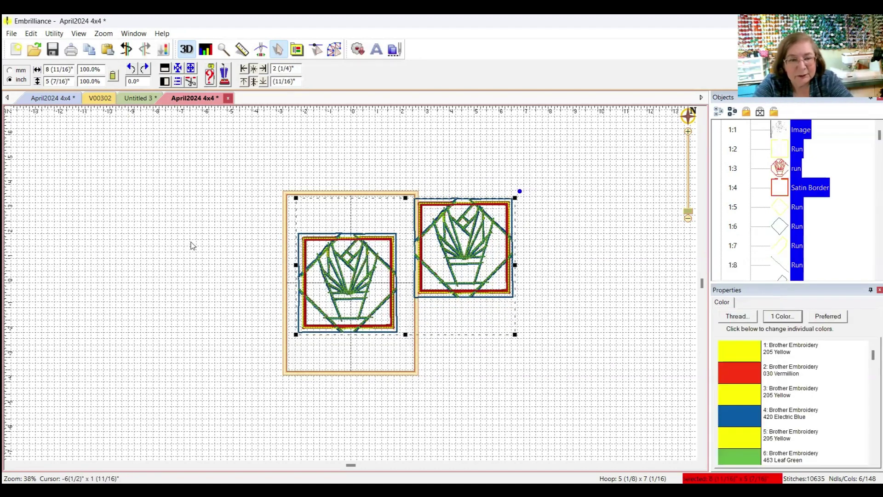
left_click(54, 34)
left_click(80, 59)
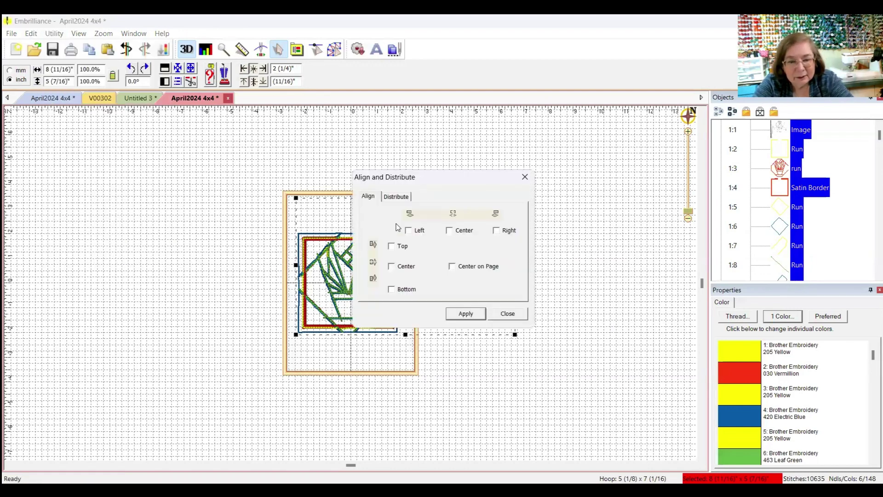
left_click(392, 247)
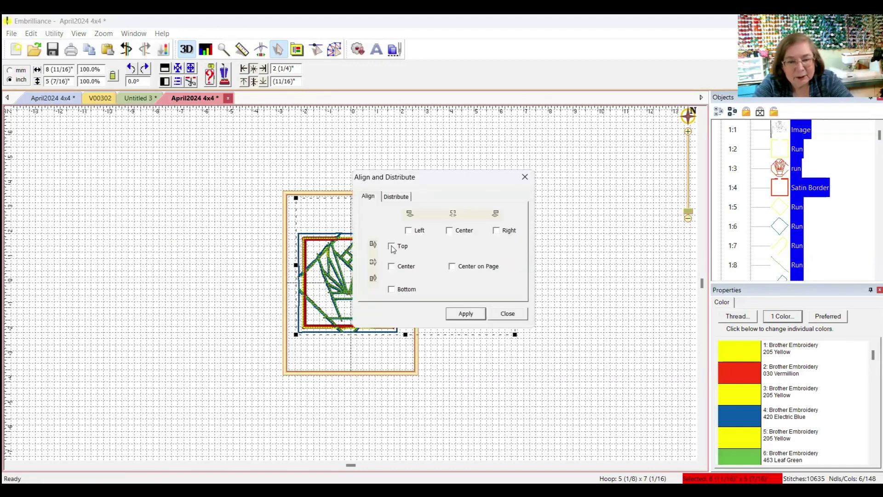
left_click(470, 314)
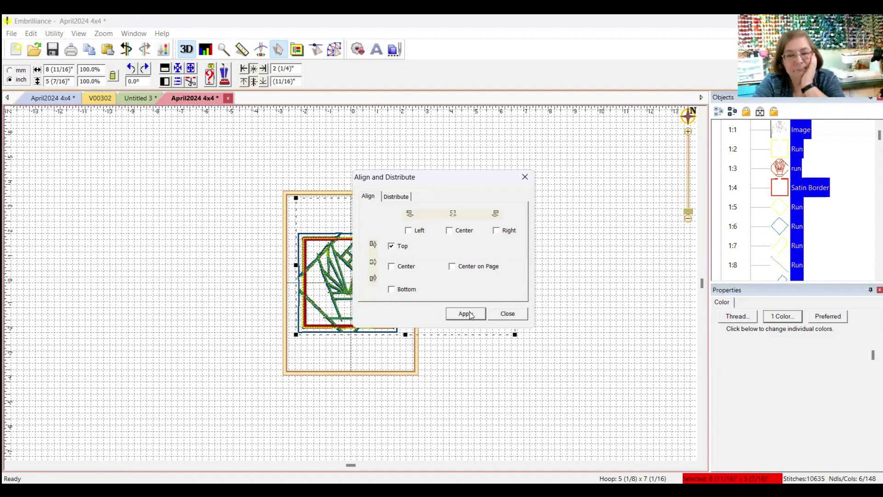
left_click(508, 313)
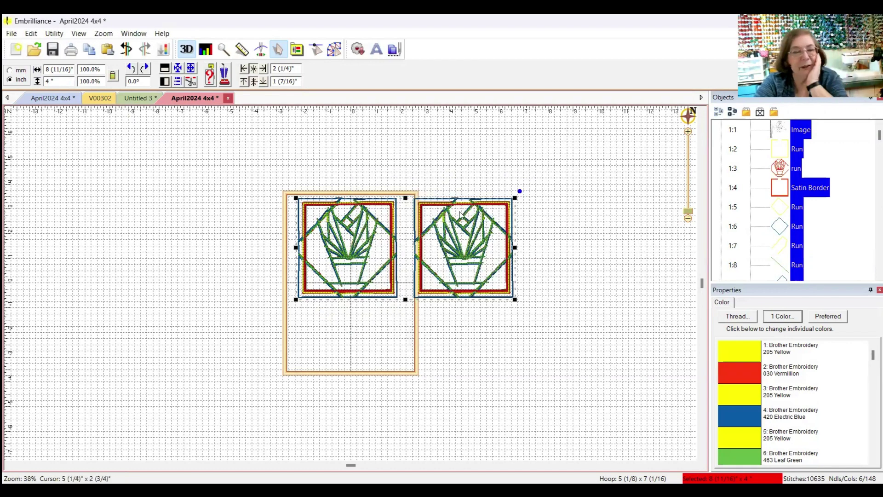
left_click(54, 34)
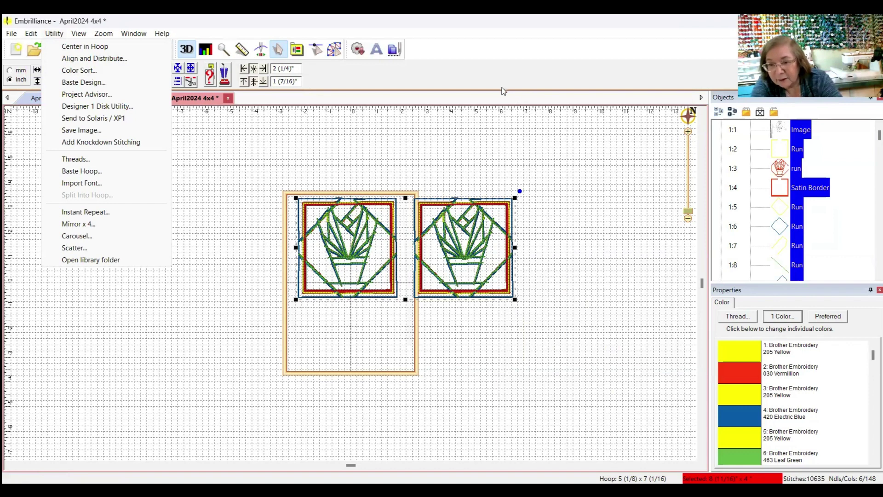
left_click(873, 139)
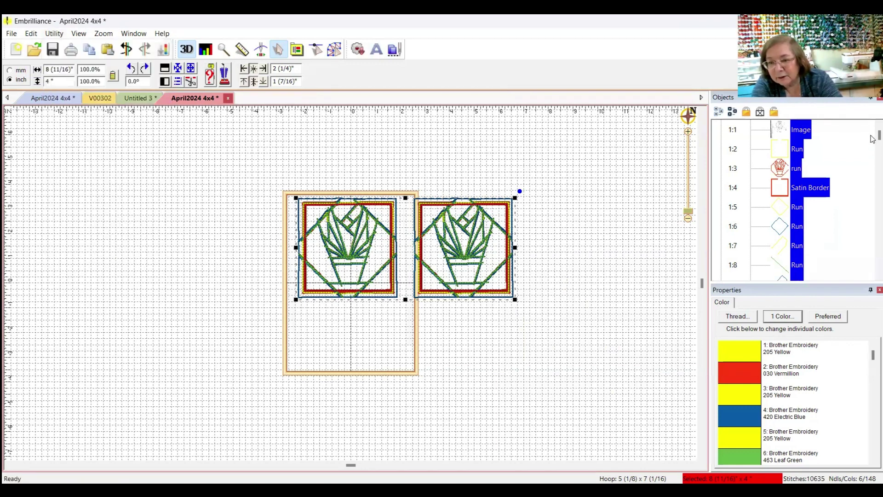
left_click_drag(873, 140, 872, 102)
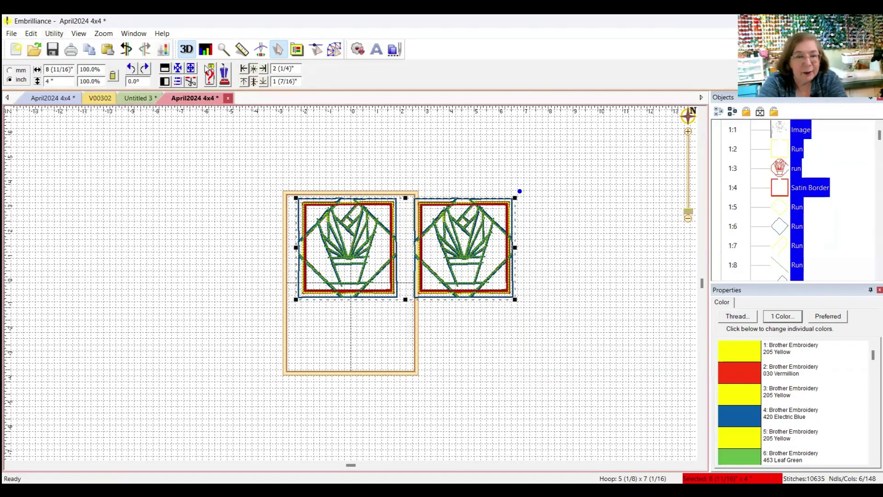
Step: Examine the Color Sort preview of the two basket designs and dismiss it without saving
left_click(54, 33)
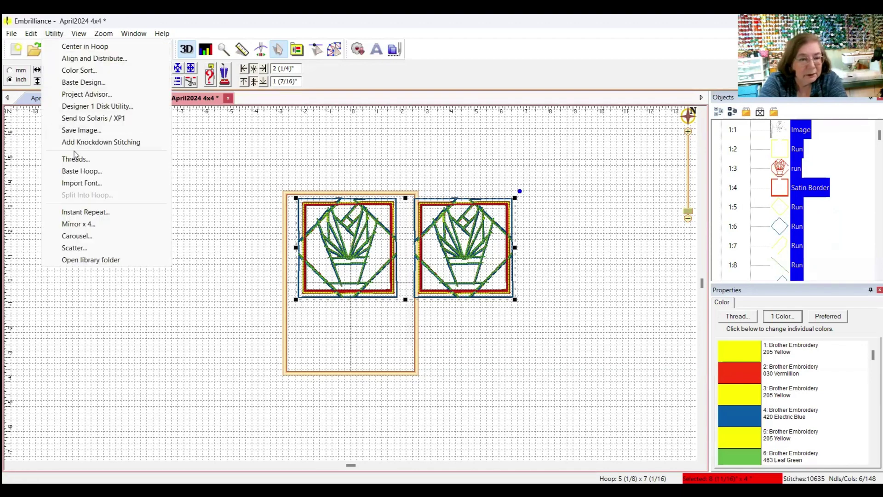
left_click(89, 70)
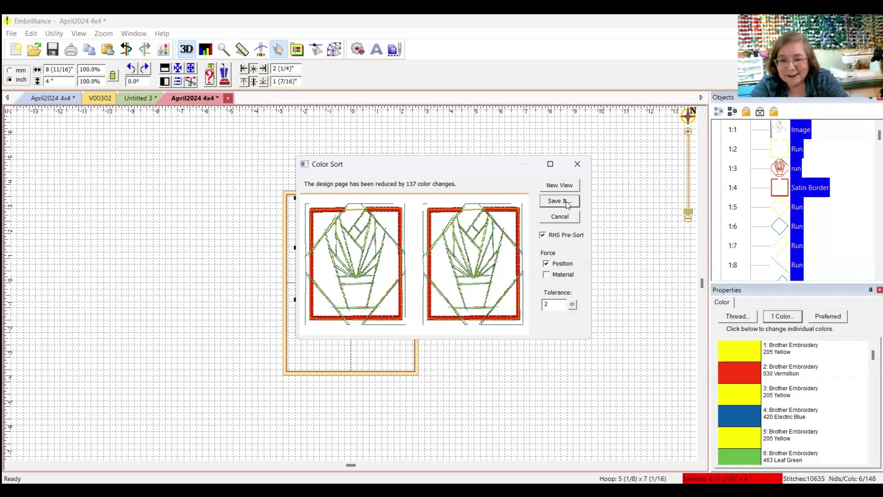
left_click(576, 165)
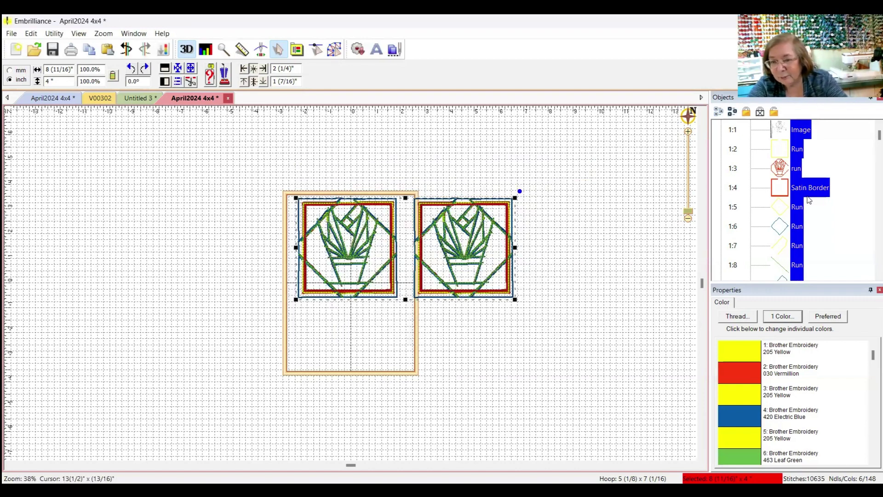
left_click_drag(878, 137, 872, 111)
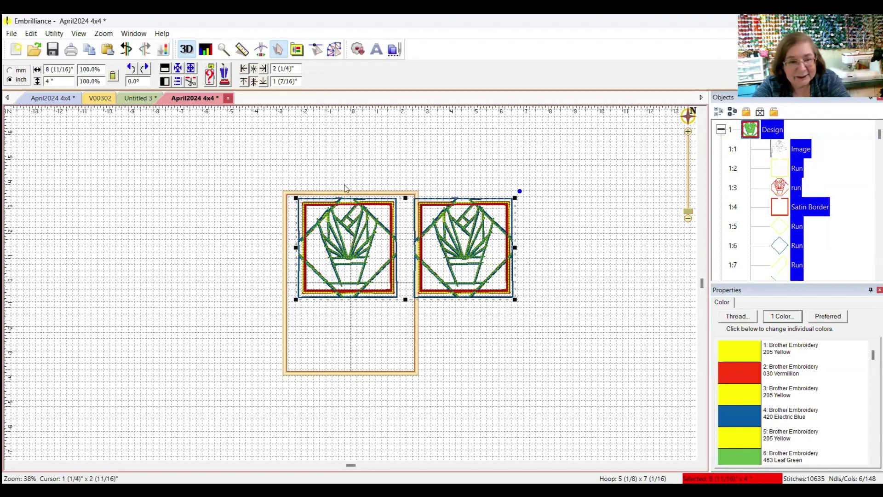
left_click(78, 35)
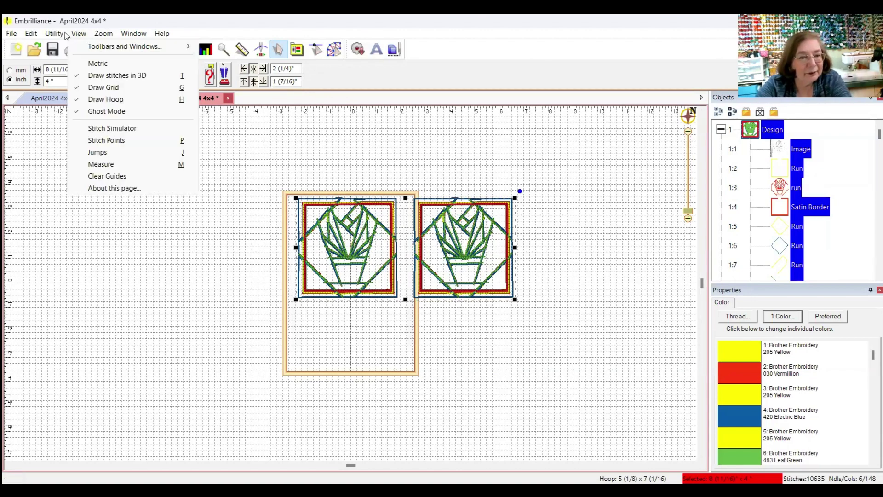
mouse_move(54, 35)
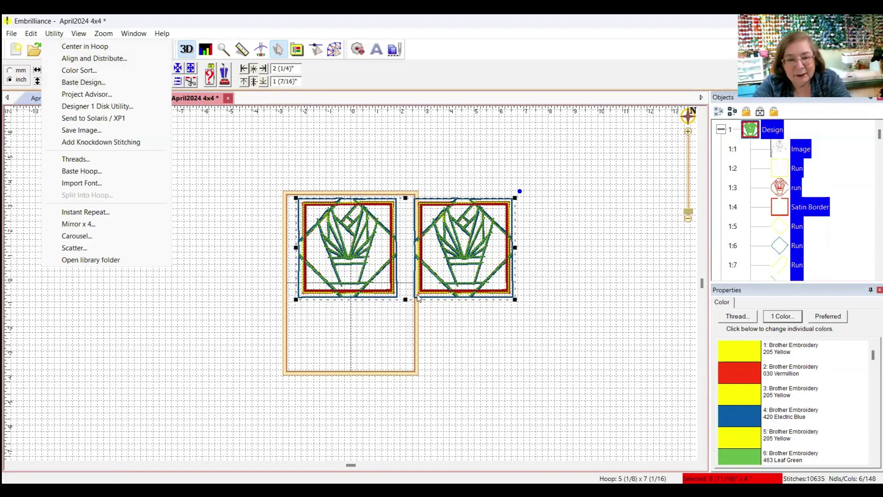
Step: Delete the duplicate basket design outside the hoop and move the remaining one down to about -3/16" by 5/16"
left_click(501, 352)
left_click_drag(536, 327, 410, 187)
key("Delete")
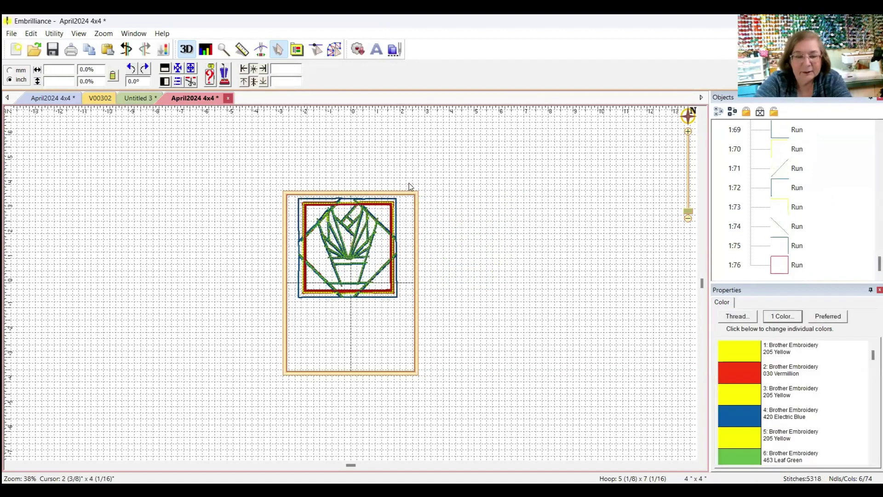
left_click_drag(336, 238, 333, 266)
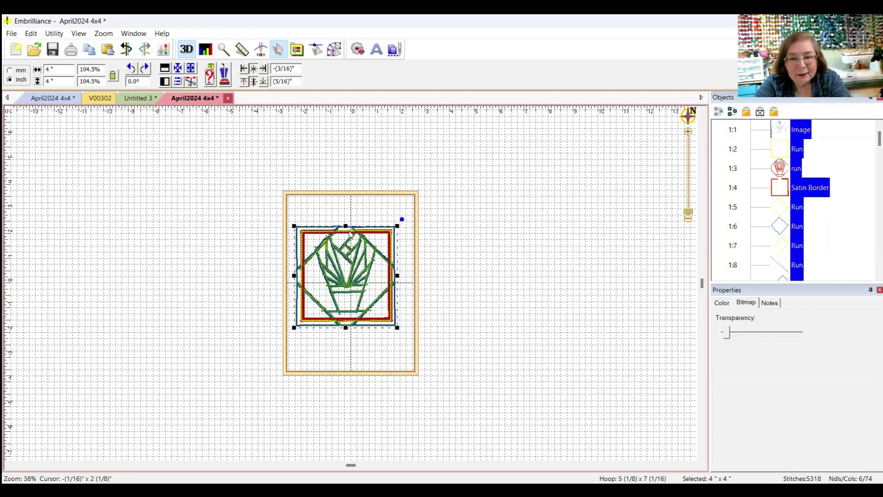
Step: Add a basting outline around the basket design with Baste Design and check its stitches in the stitch simulator
left_click(54, 34)
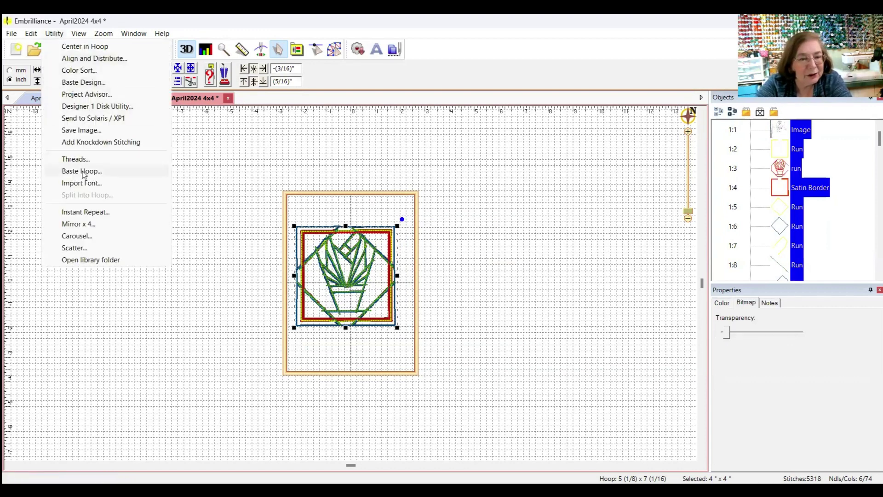
left_click(103, 87)
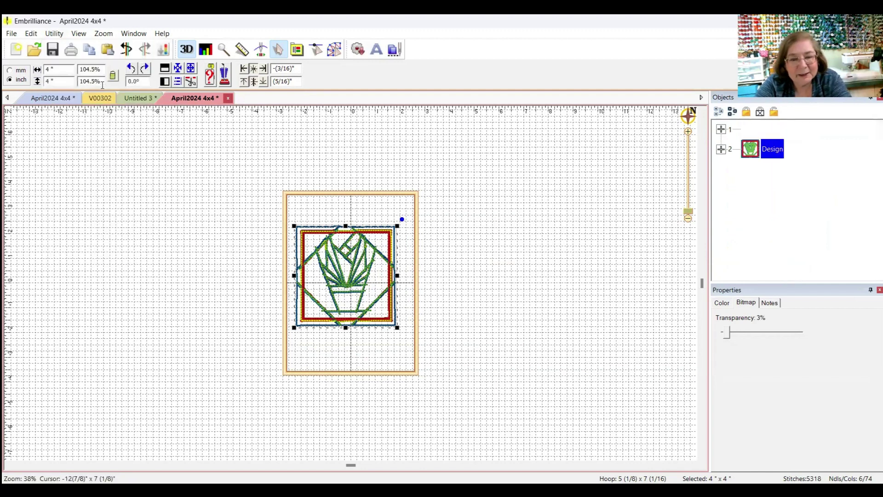
left_click(721, 130)
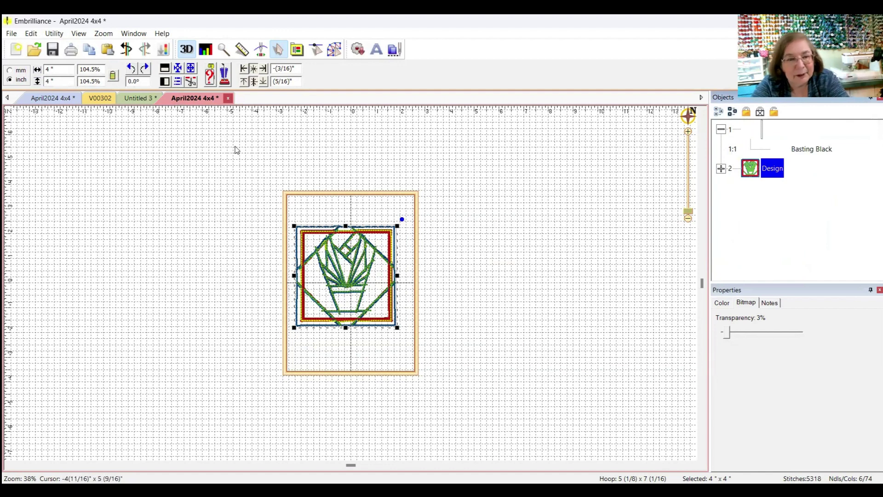
left_click(261, 49)
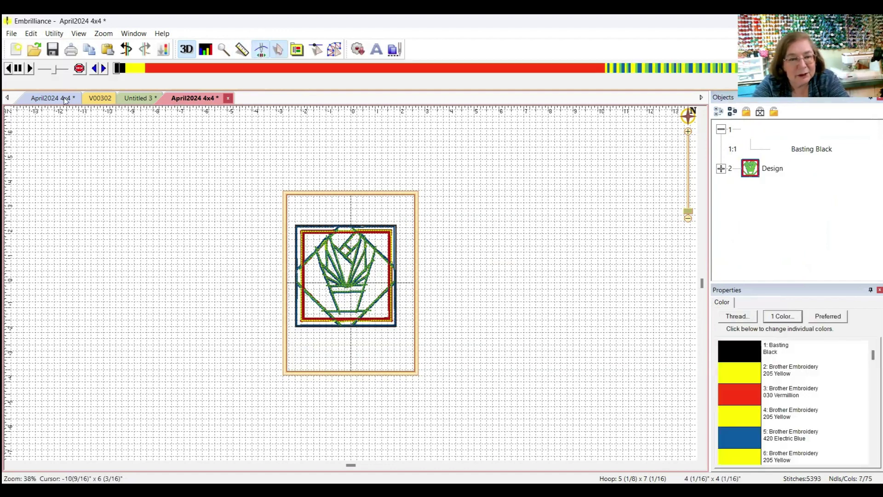
left_click(120, 68)
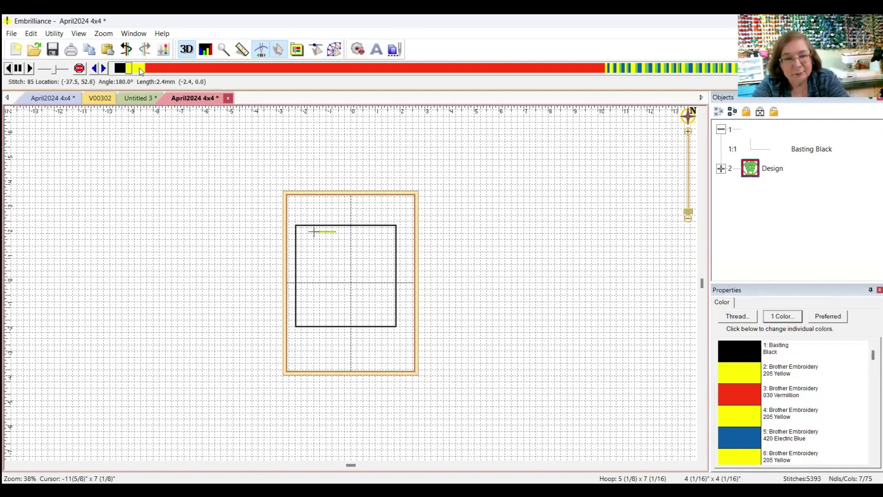
key("Escape")
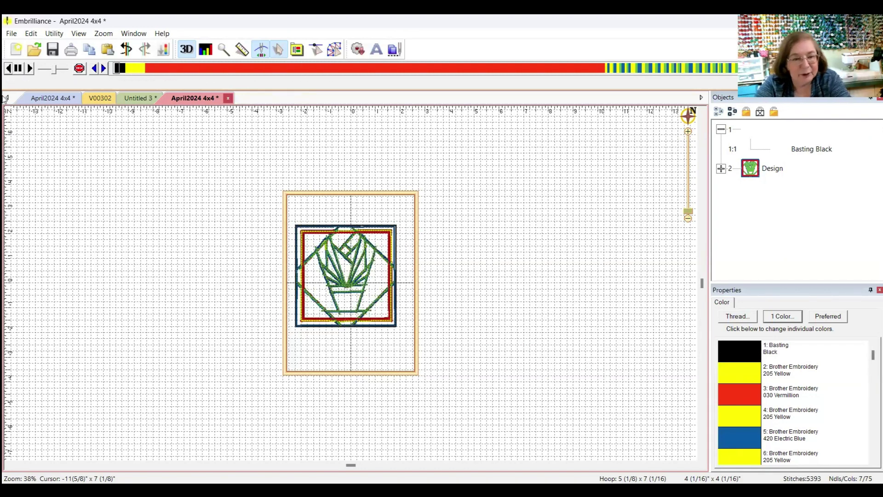
Step: Review the Project Advisor's needle, thread and backing recommendations for Canvas and dismiss it without setting a project
left_click(53, 34)
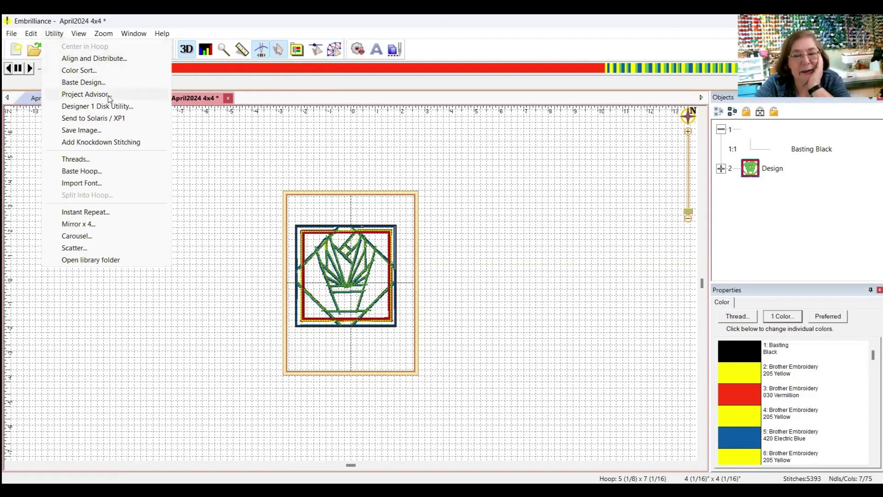
left_click(109, 95)
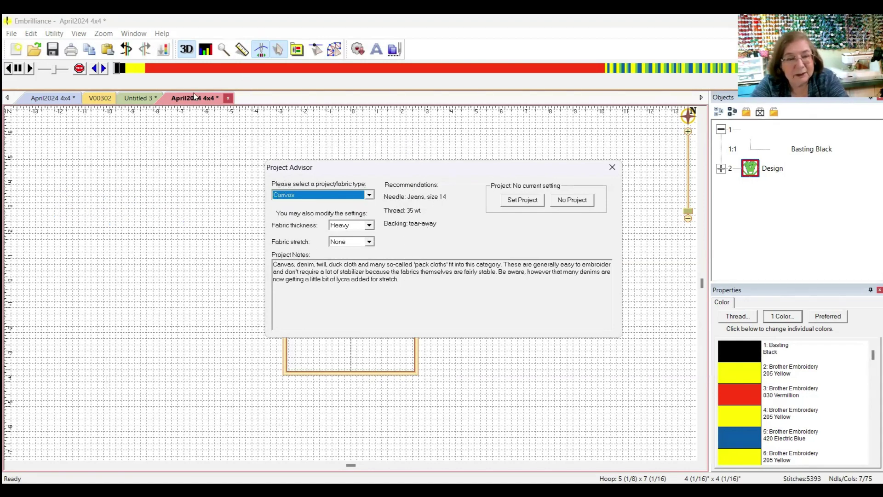
left_click(612, 168)
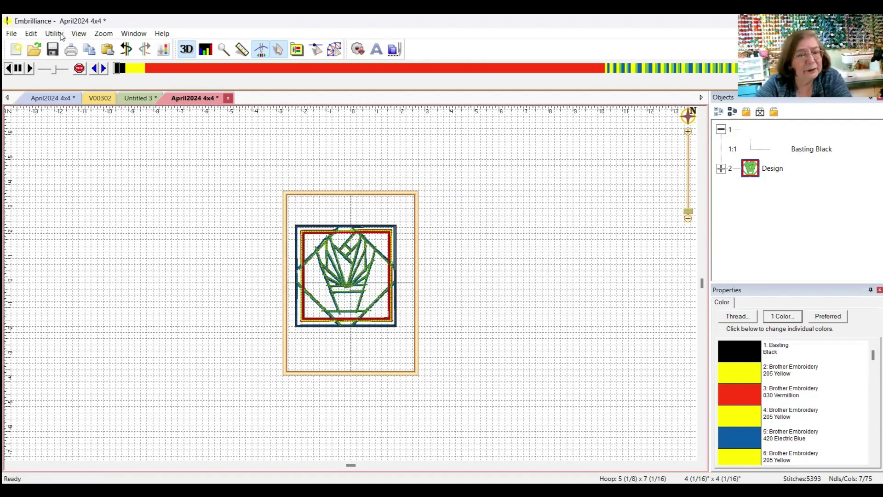
Step: Add knockdown stitching beneath the basket design with 1.2 mm density, 4.0 mm stitch length and 3.0 mm inflation
left_click(61, 36)
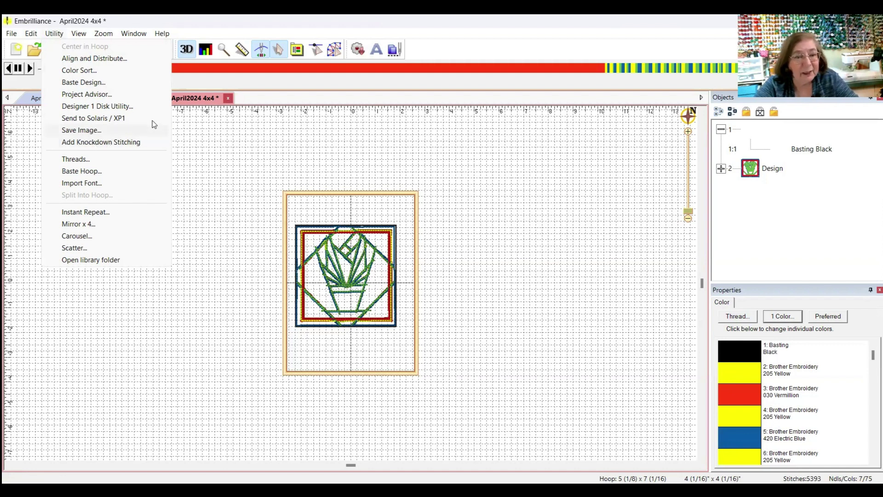
left_click(133, 142)
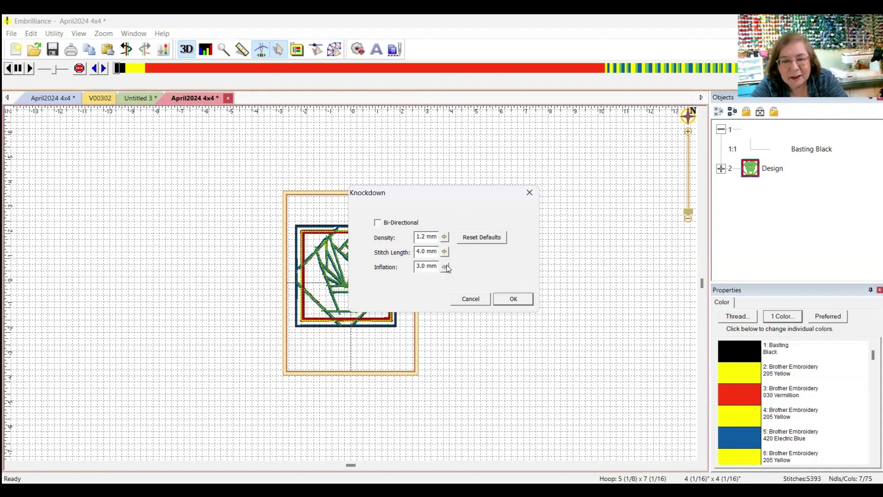
left_click_drag(446, 267, 445, 238)
left_click(513, 298)
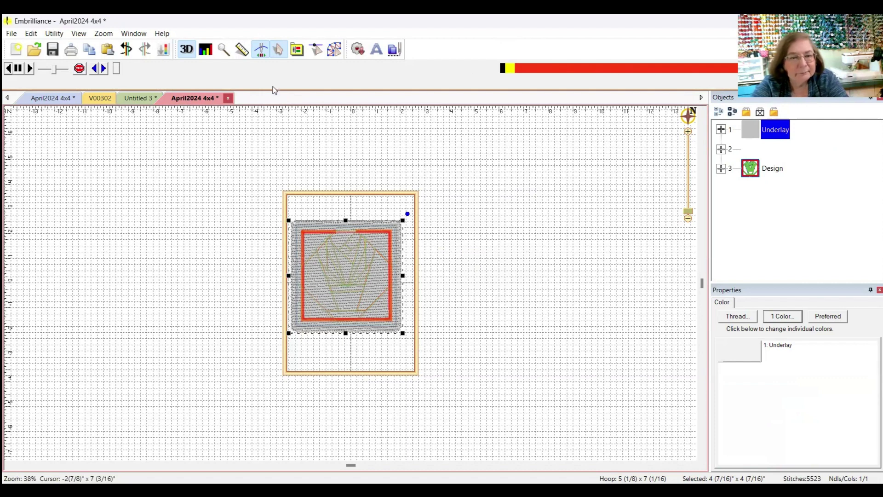
Step: Preview the knockdown underlay in the stitch simulator, advancing partway through the red stitching
left_click(261, 49)
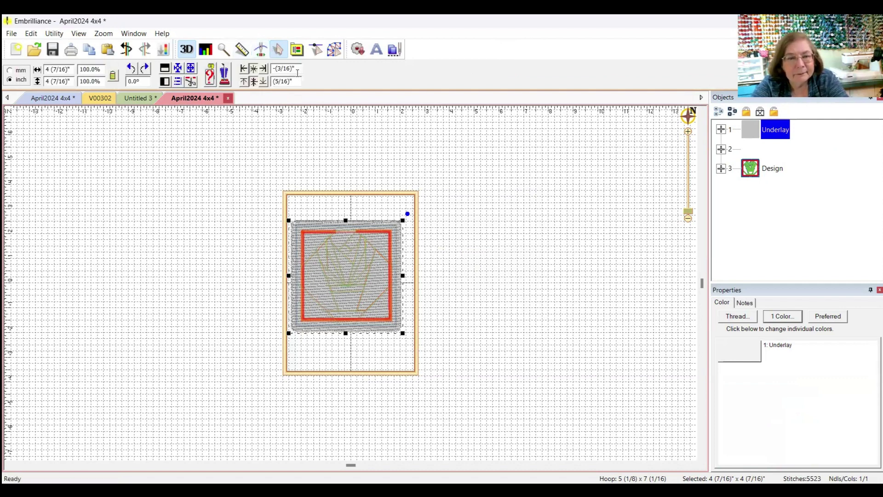
left_click(261, 49)
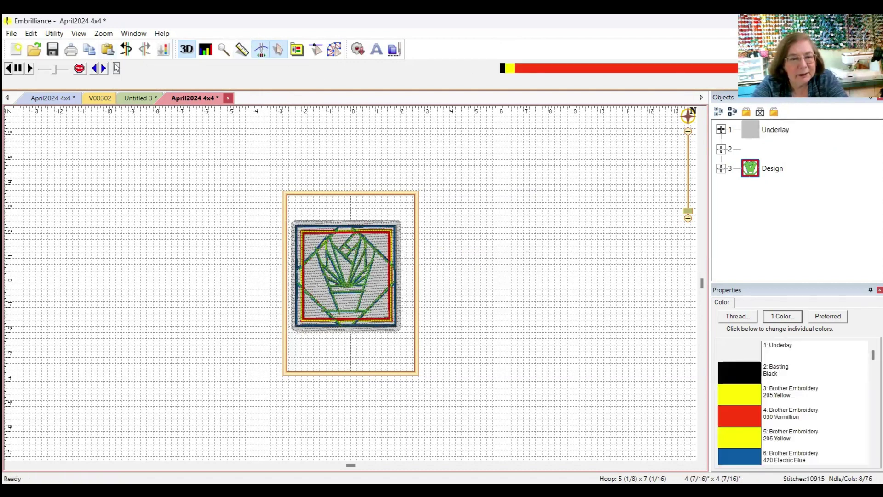
mouse_move(116, 68)
left_mouse_down()
mouse_move(493, 73)
mouse_move(504, 93)
mouse_move(578, 74)
mouse_move(651, 70)
left_mouse_up()
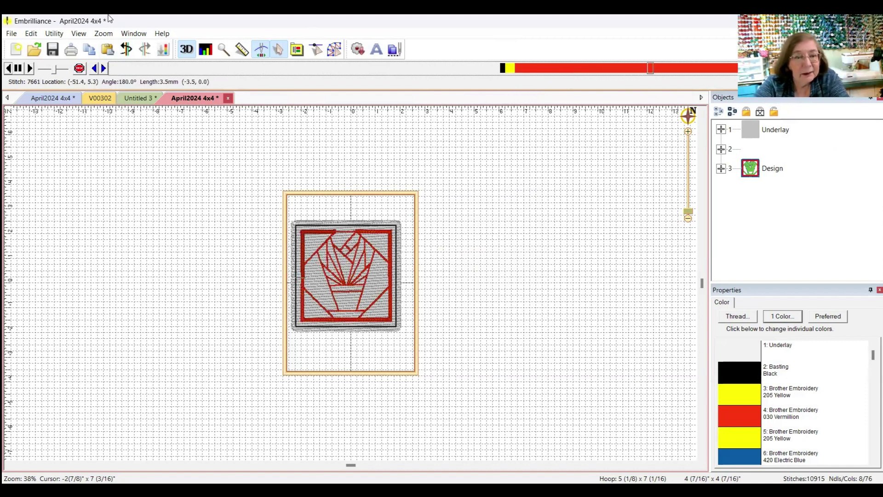
Step: View the ARC Poly thread colors in the Thread / Palette Editor and dismiss it
left_click(55, 34)
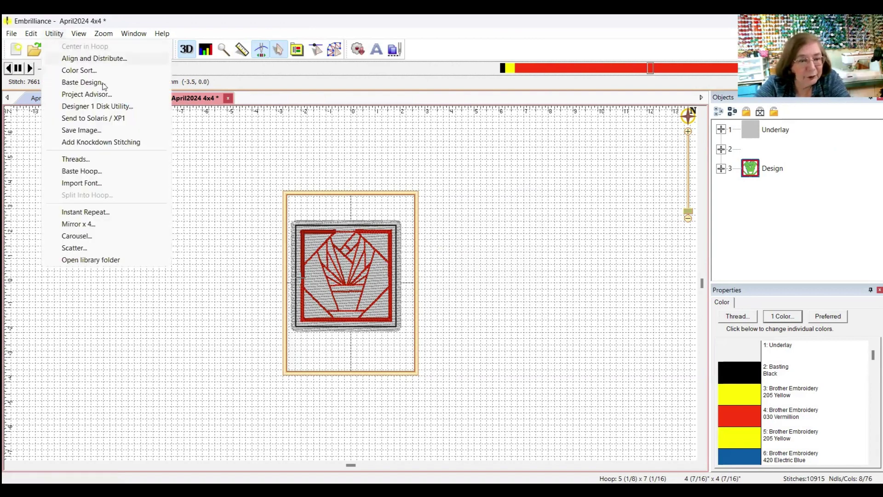
left_click(105, 158)
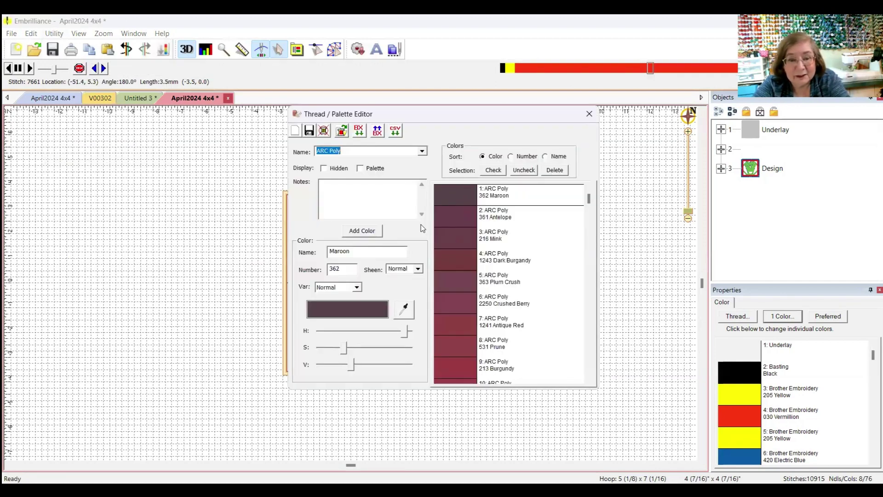
left_click(590, 113)
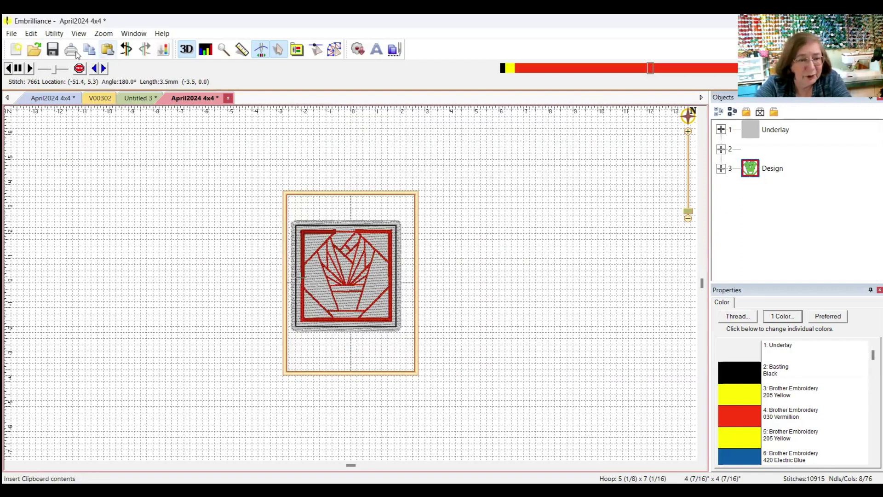
Step: Add basting stitches around the hoop with Baste Hoop and run the stitch simulation from the start
left_click(54, 35)
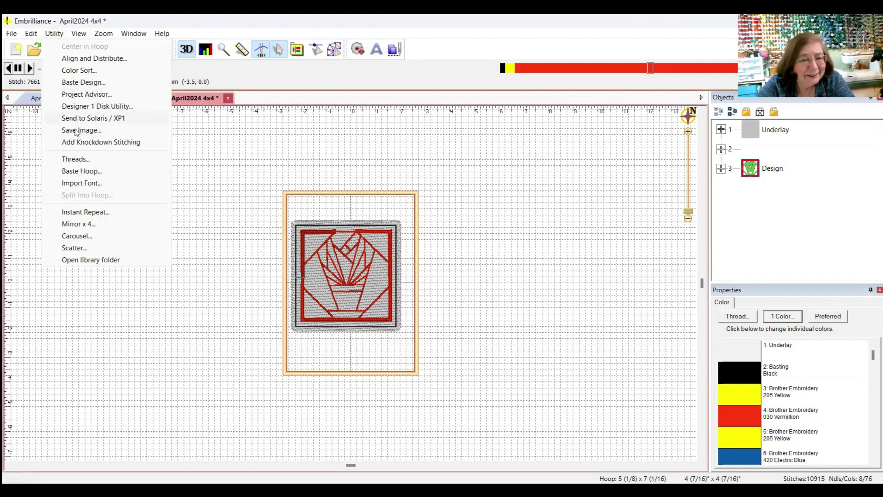
left_click(103, 174)
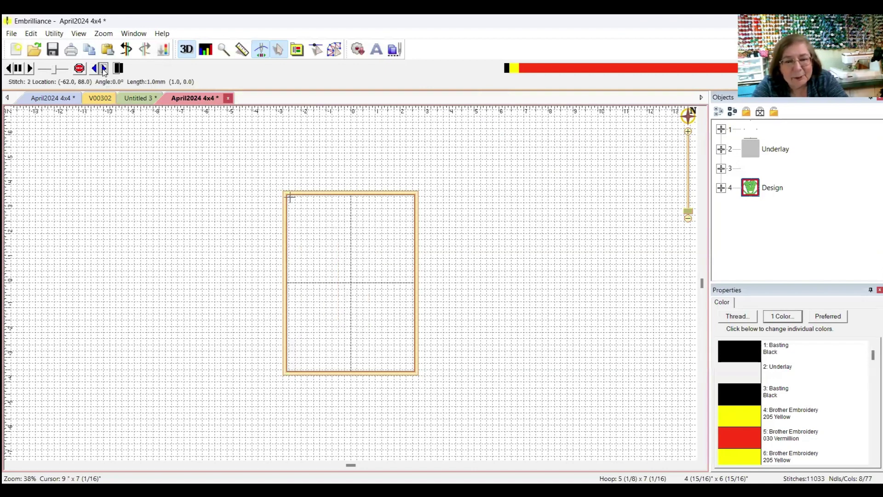
left_click(104, 68)
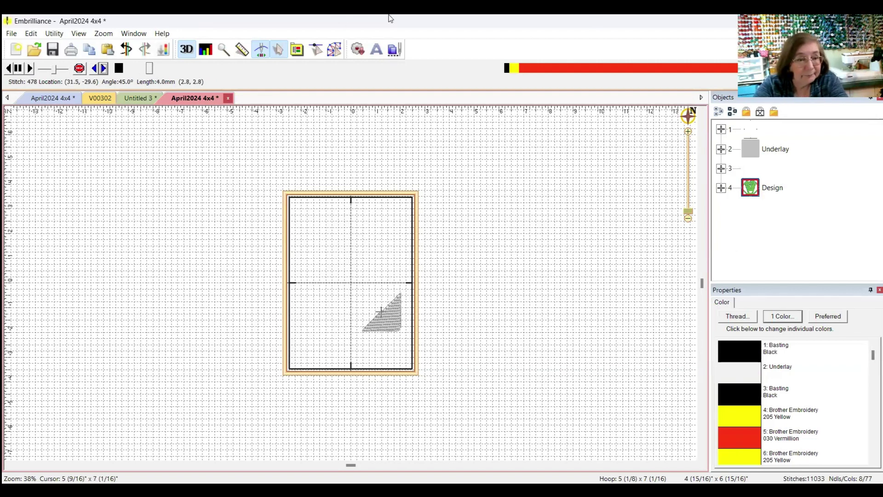
Step: View the BlockishFont (1) characters in Import Font, declining to begin an import, and close it
left_click(81, 35)
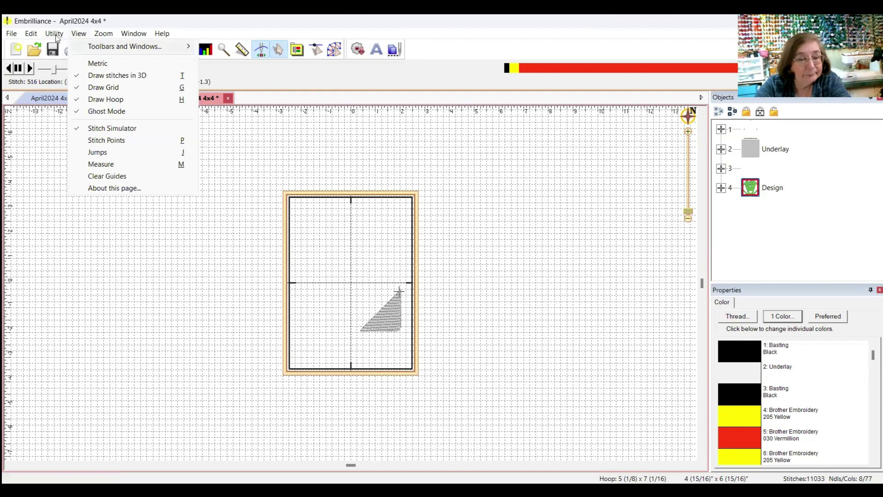
mouse_move(55, 38)
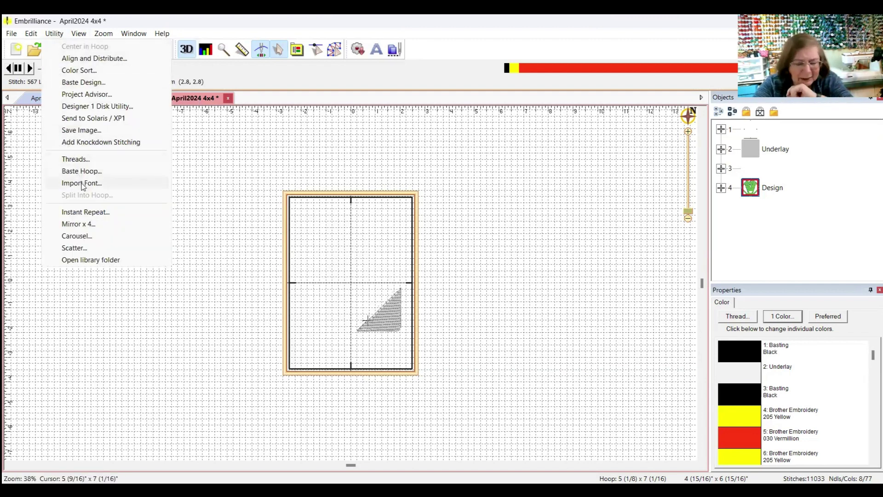
left_click(70, 183)
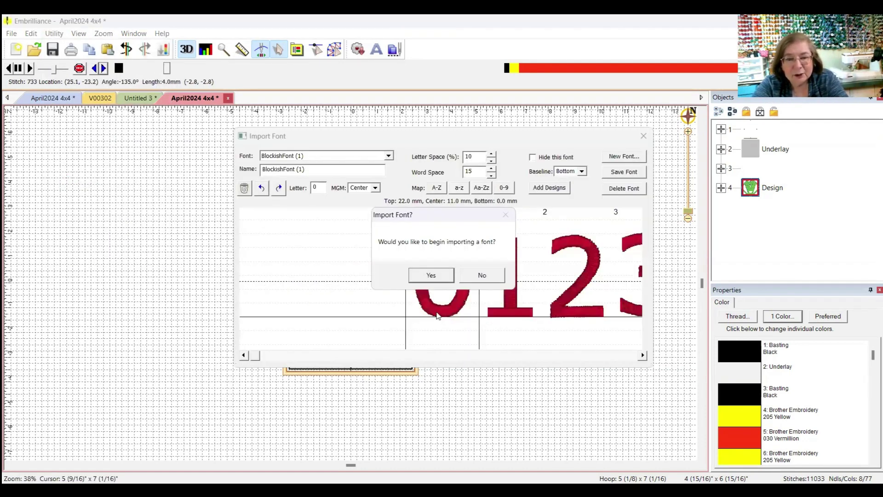
left_click(483, 275)
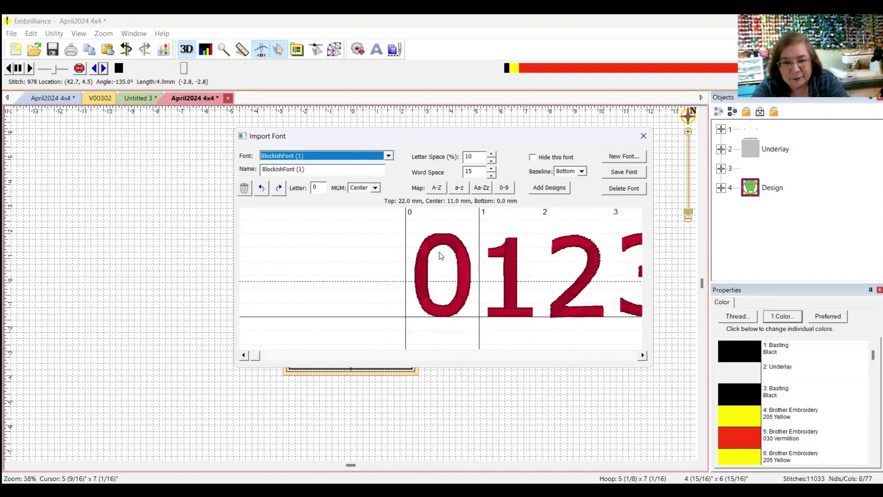
left_click(643, 137)
Step: Switch to the V00302 design and apply Mirror x 4 with horizontal gap, vertical gap and angle all 0
left_click(53, 36)
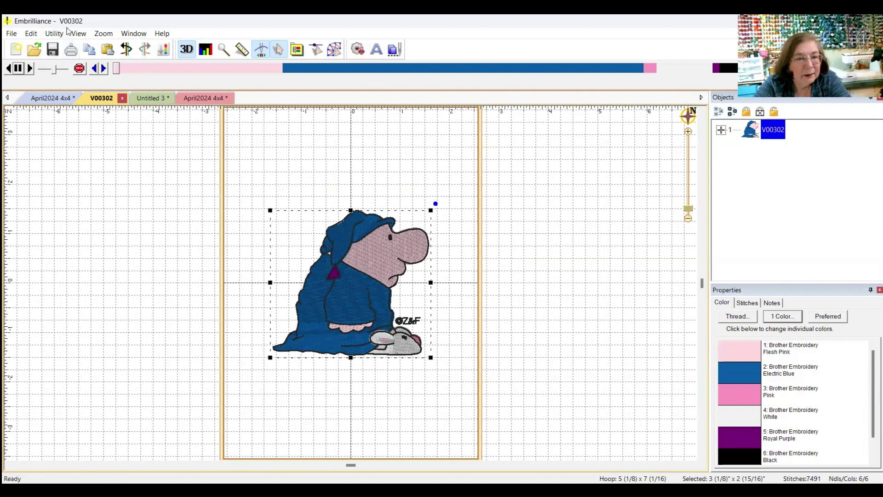
left_click(54, 33)
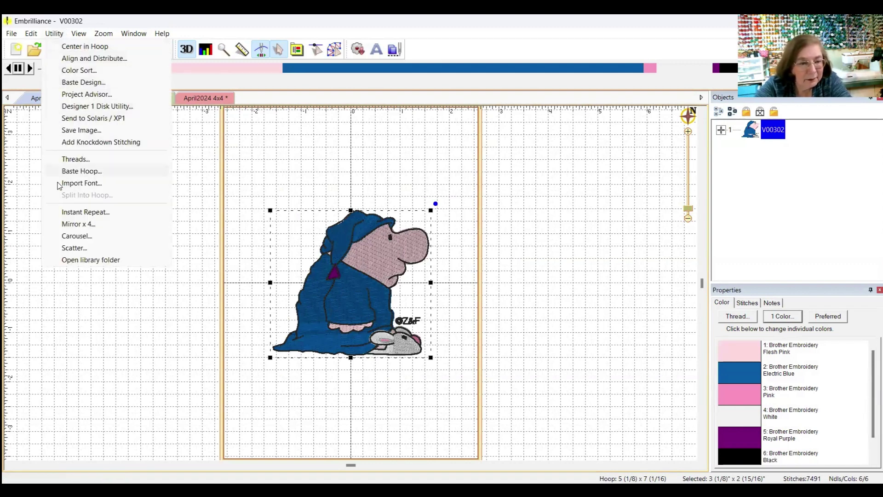
left_click(65, 225)
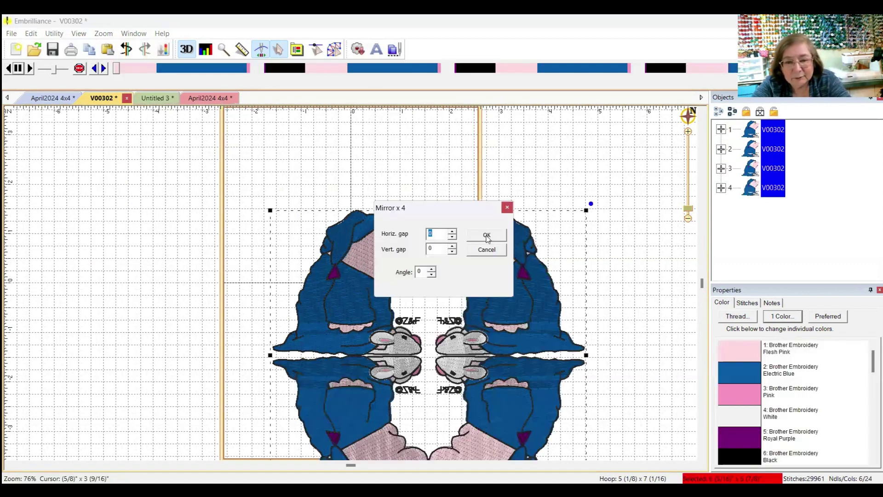
left_click(507, 207)
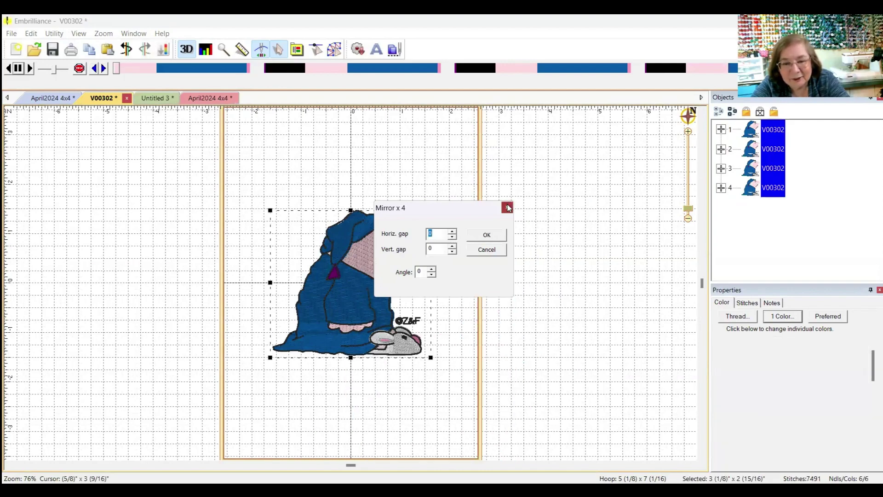
scroll(631, 289, "down", 4)
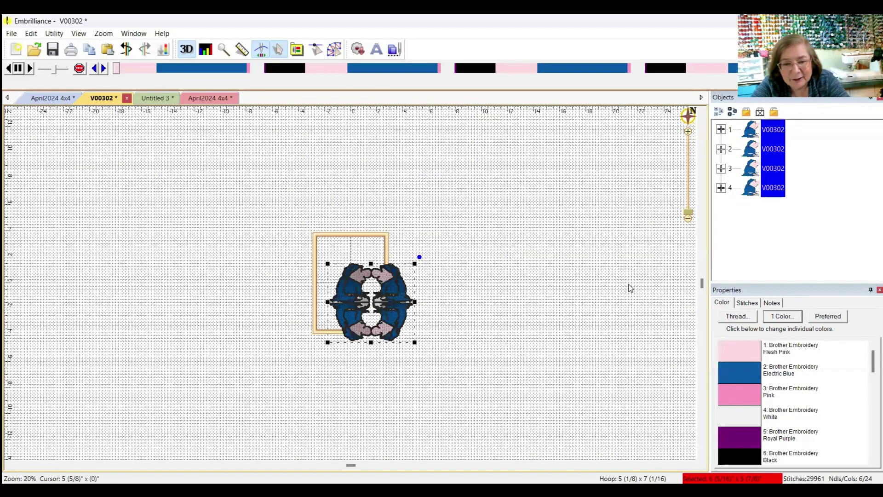
scroll(628, 286, "up", 8)
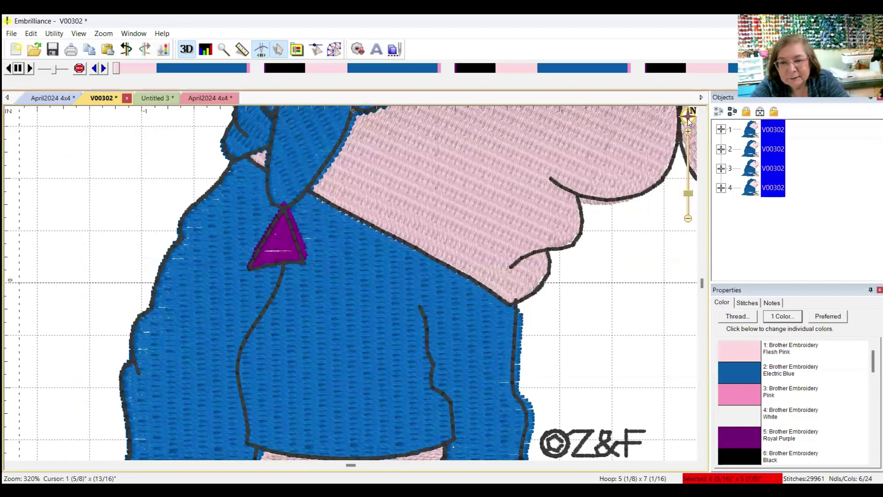
left_click(689, 120)
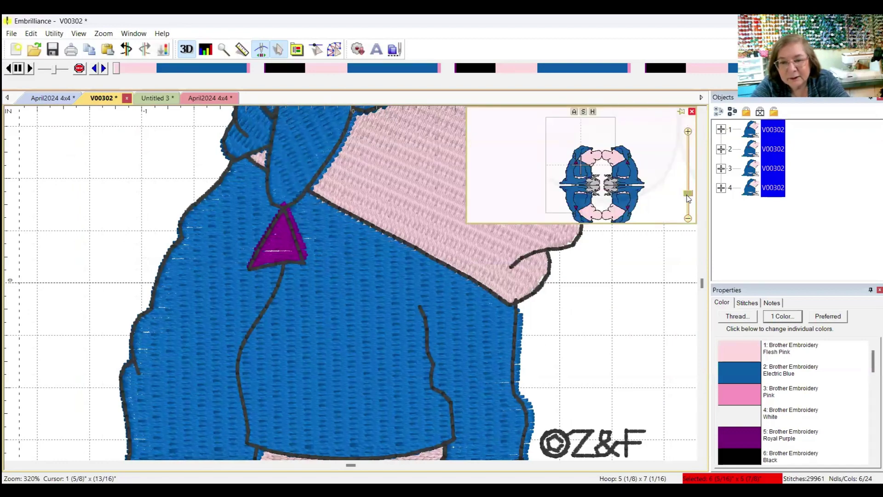
left_click(583, 111)
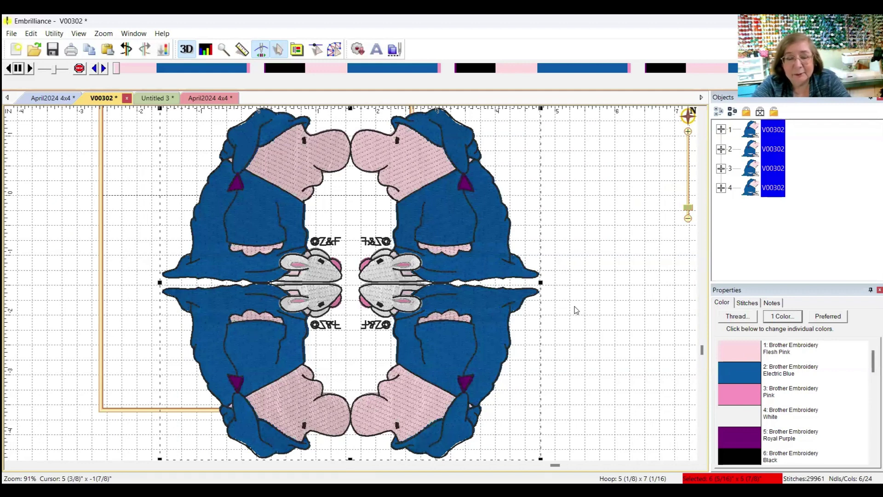
Step: Leave the stitch simulator and undo the Mirror x 4 arrangement of the V00302 design
left_click(79, 33)
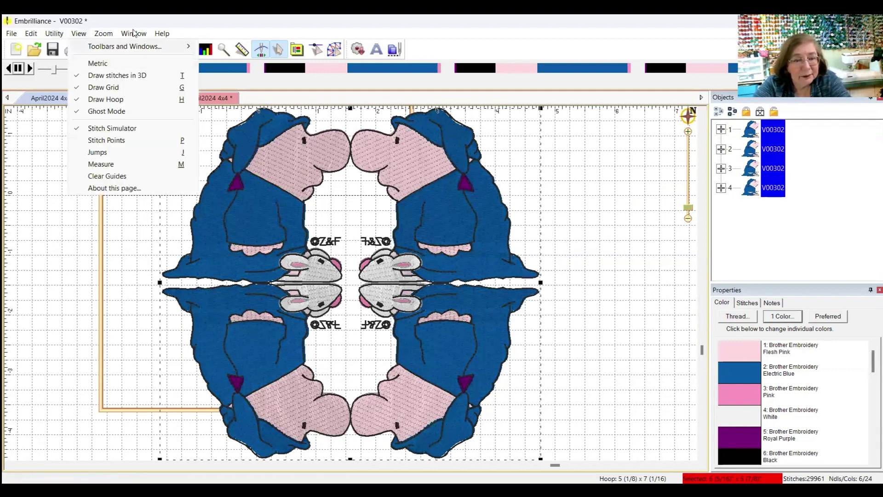
left_click(108, 198)
left_click(127, 49)
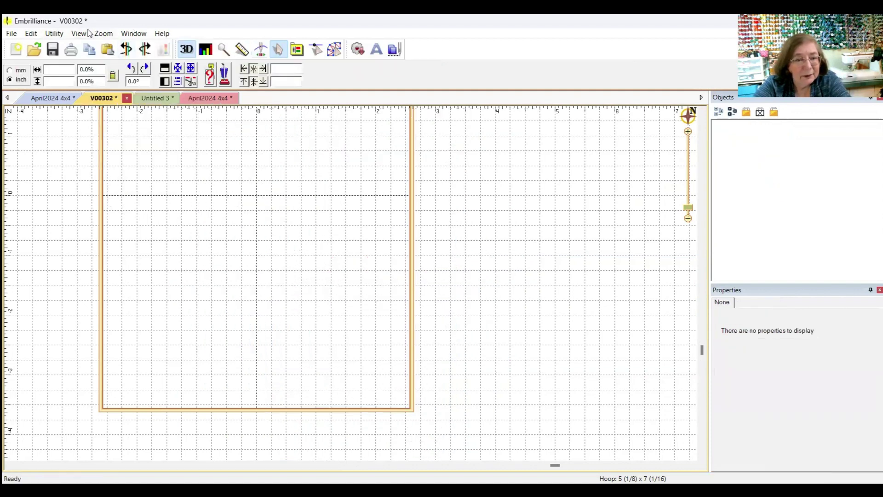
Step: Shrink the single V00302 design proportionally to about 1 3/4 by 1 5/8 inches
left_click(57, 33)
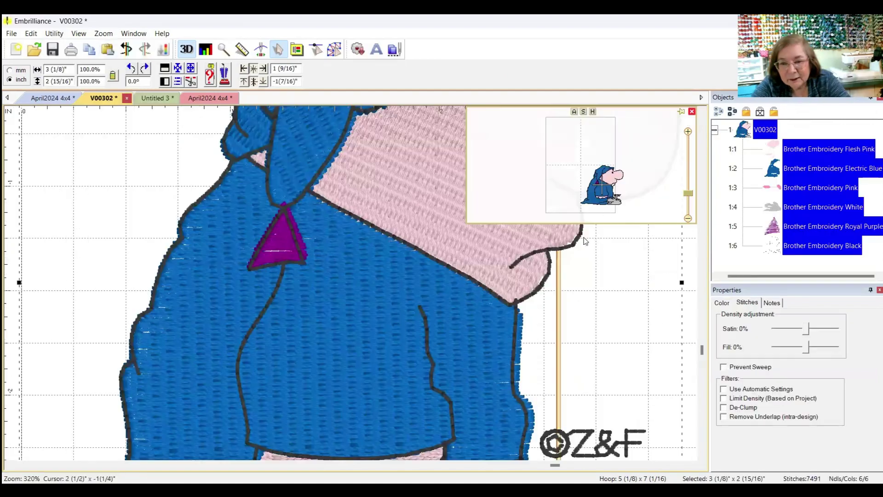
left_click_drag(692, 198, 691, 214)
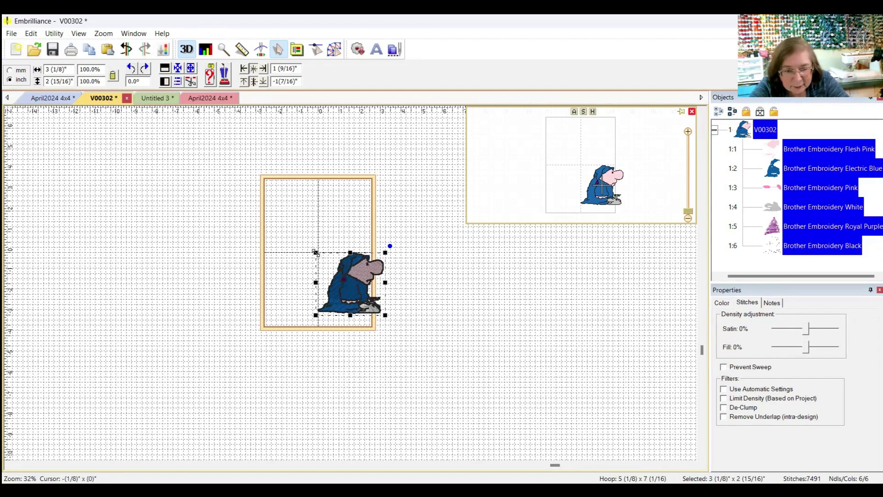
left_click_drag(316, 252, 346, 278)
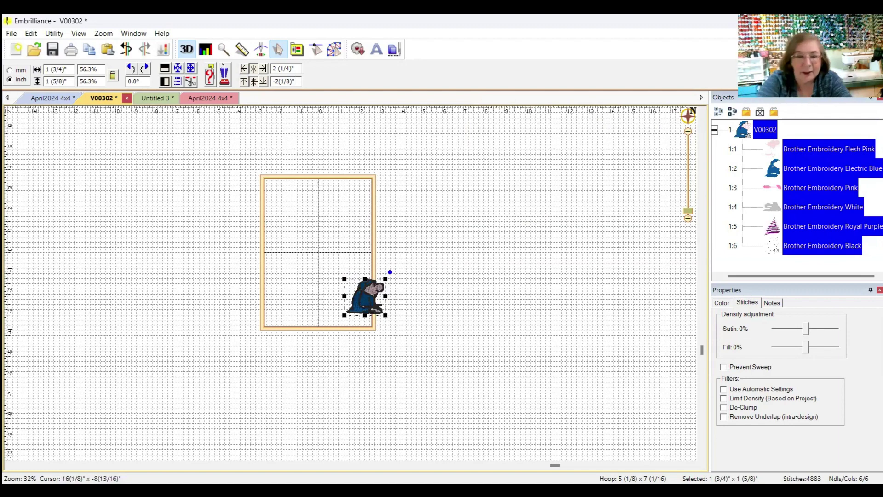
Step: Preview a Carousel of the design with width 130, height 180 and count 5, with Invert alternating turned on
left_click(54, 33)
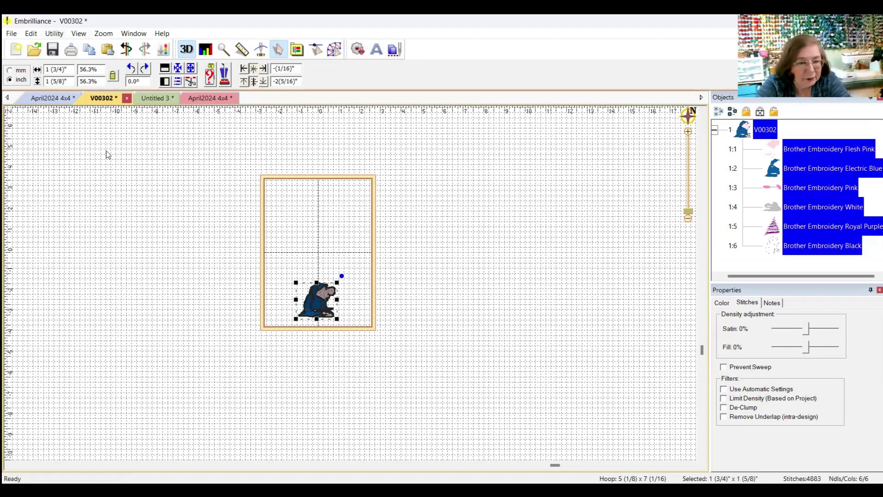
left_click(97, 236)
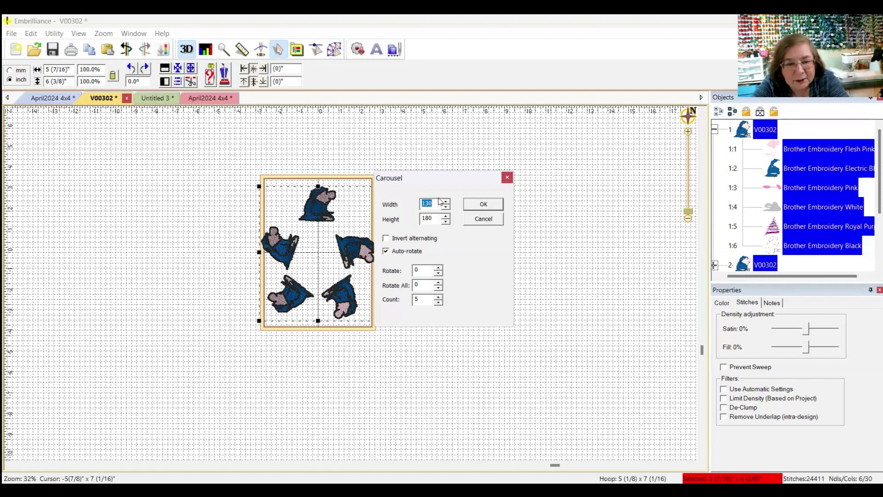
left_click(388, 240)
left_click(388, 240)
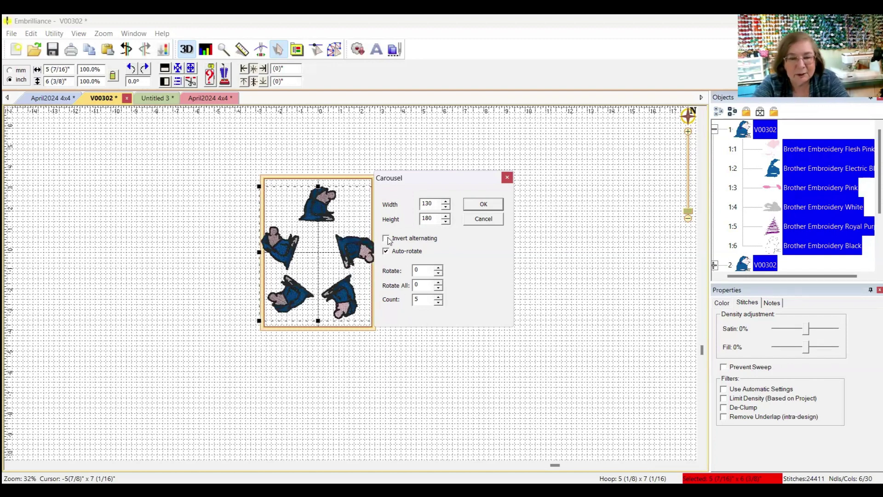
left_click(388, 239)
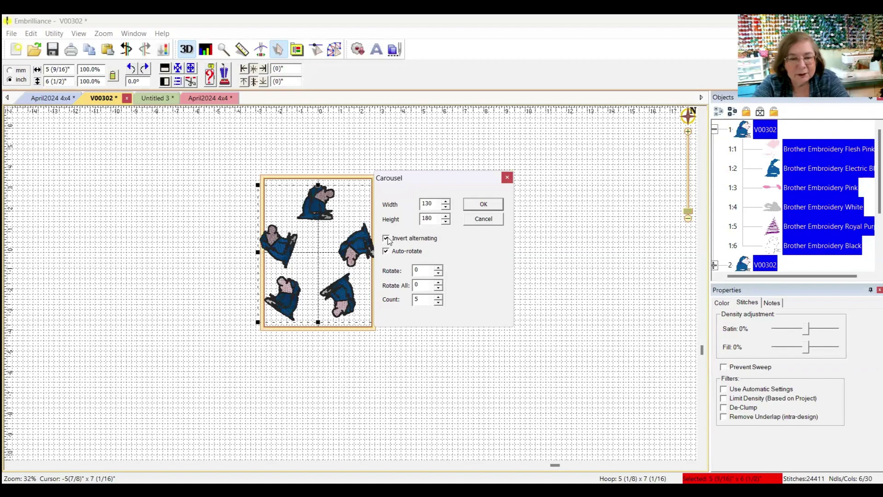
Step: Try a rotation of 70 and a higher copy count in the Carousel preview, and cancel it
left_click(438, 268)
left_click(438, 268)
left_click(439, 267)
left_click_drag(439, 268, 439, 268)
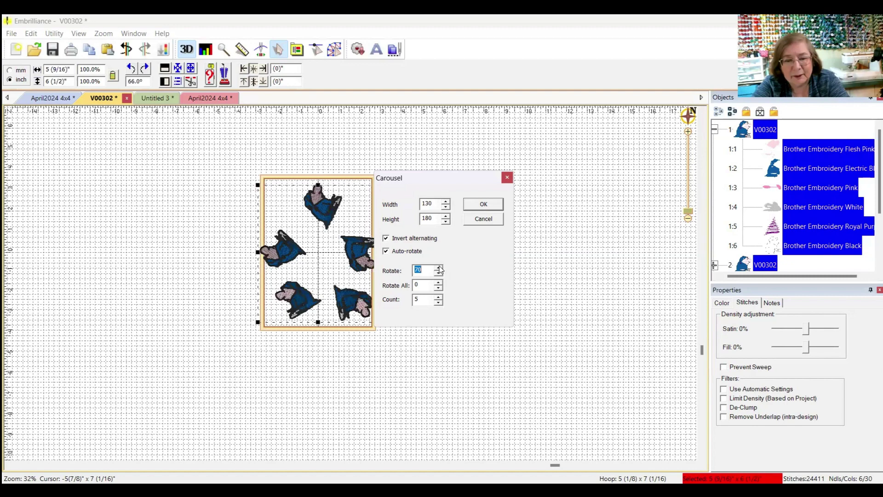
left_click(439, 297)
left_click(439, 297)
left_click(439, 297)
left_click(483, 219)
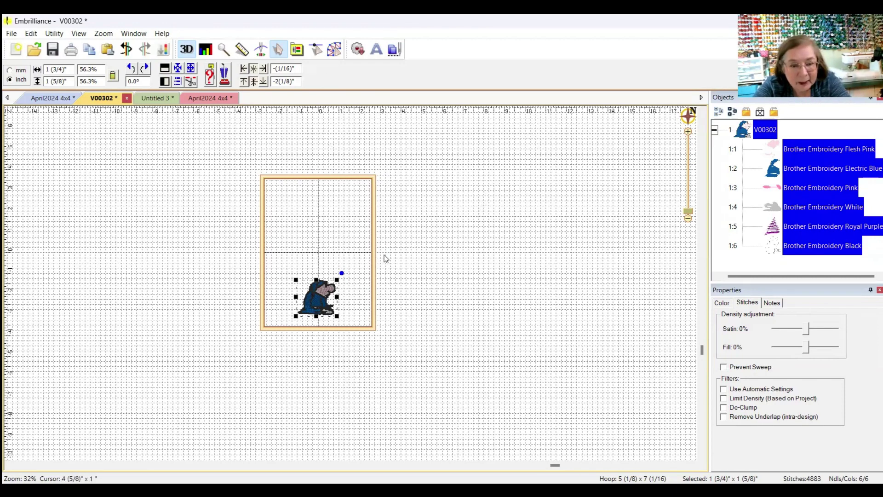
Step: Rotate the design freehand to about -49.3° and turn it a further 90° to 40.7°
left_click_drag(341, 273, 358, 303)
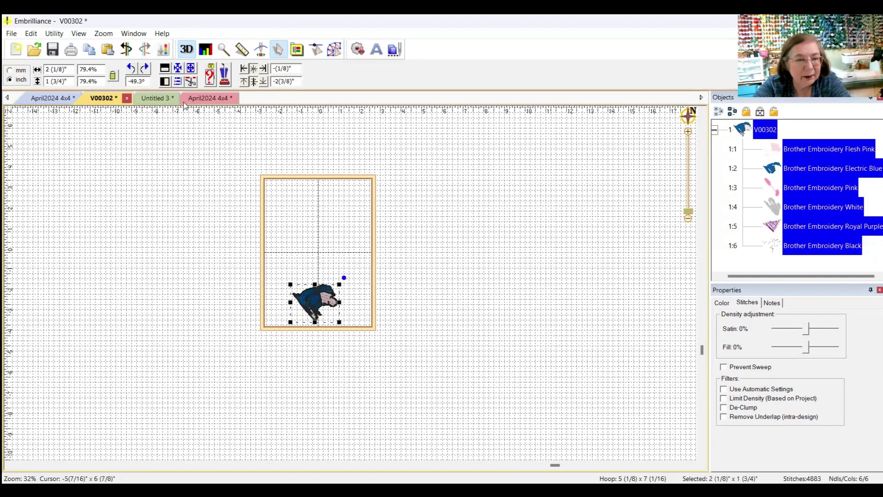
left_click(146, 68)
left_click(145, 69)
left_click(145, 69)
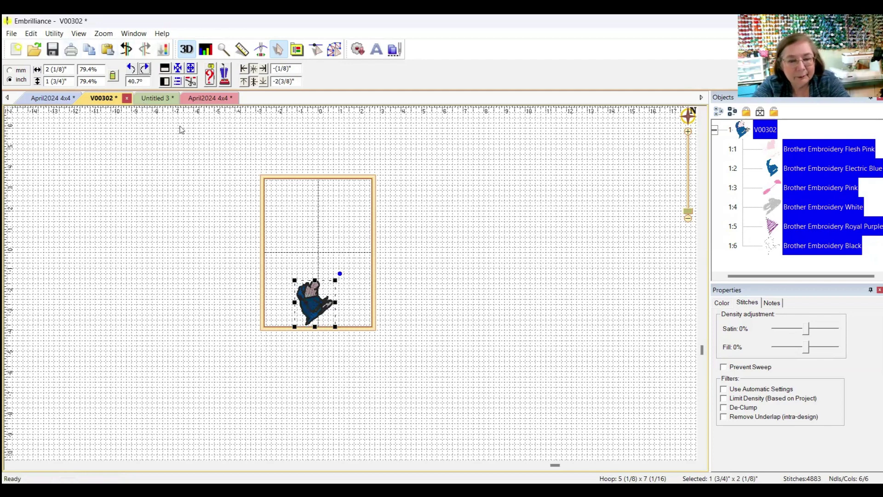
Step: Try Scatter with a Max Size of 132 on the design moved near the hoop center, cancel it and undo the move
left_click_drag(304, 297, 304, 257)
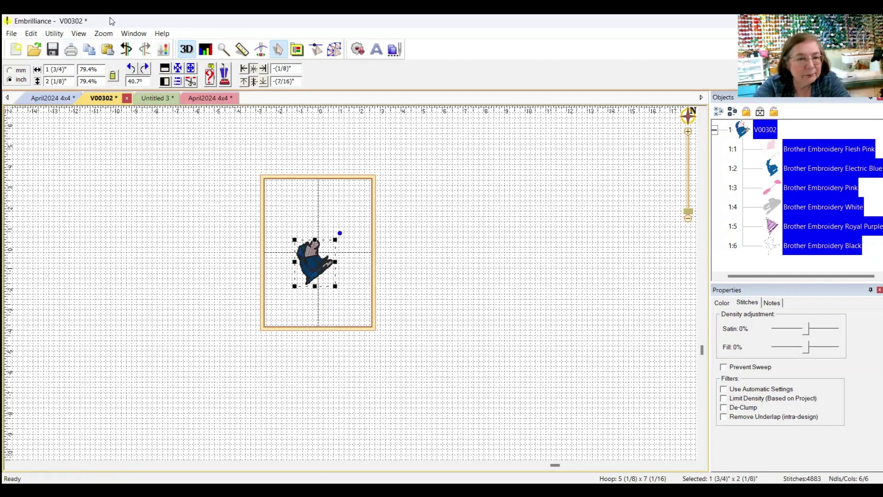
left_click(69, 35)
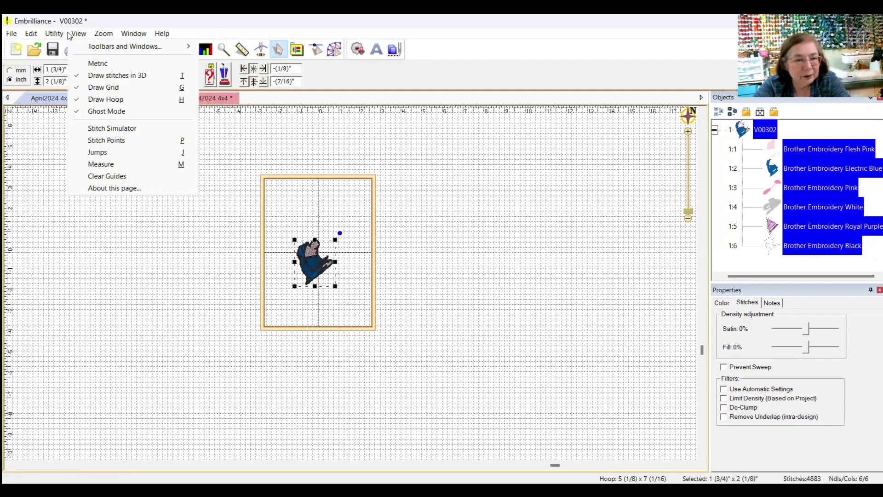
mouse_move(55, 36)
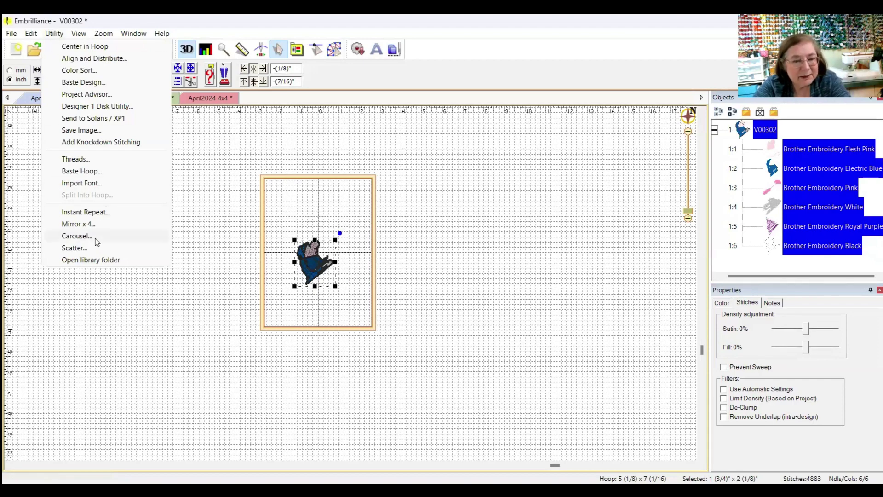
left_click(74, 248)
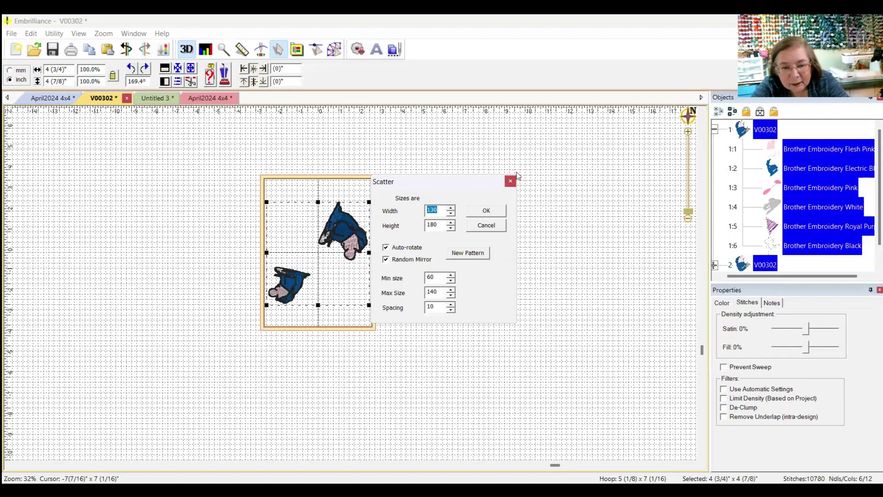
left_click_drag(476, 185, 515, 172)
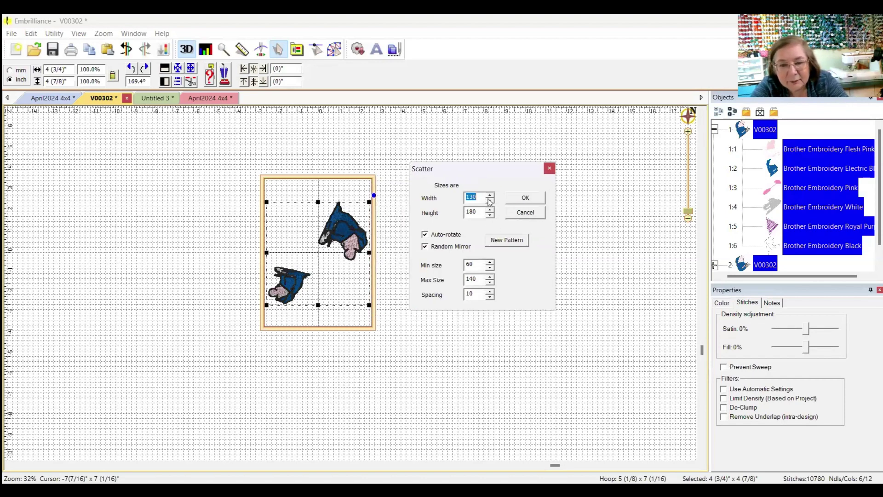
left_click(491, 277)
left_click(490, 277)
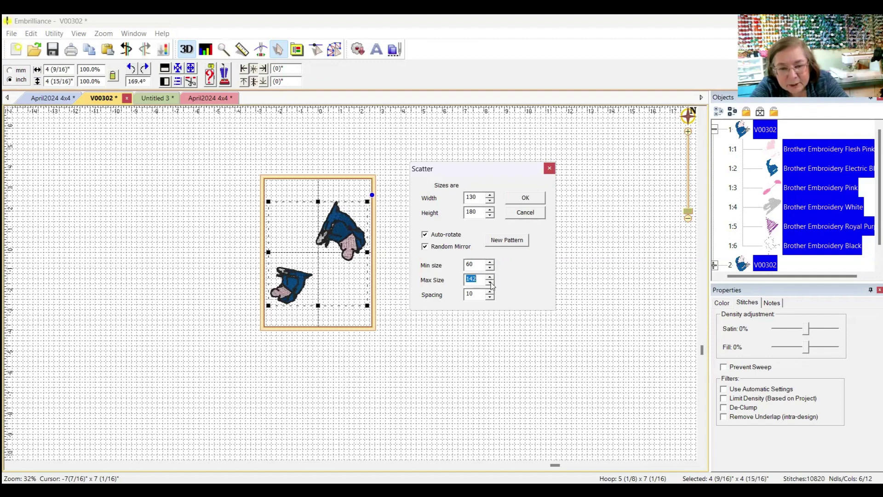
left_click(491, 282)
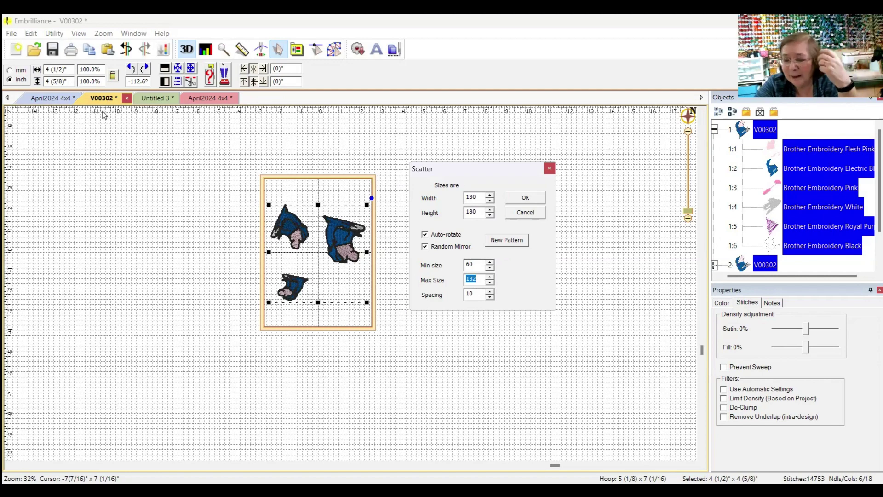
left_click(58, 37)
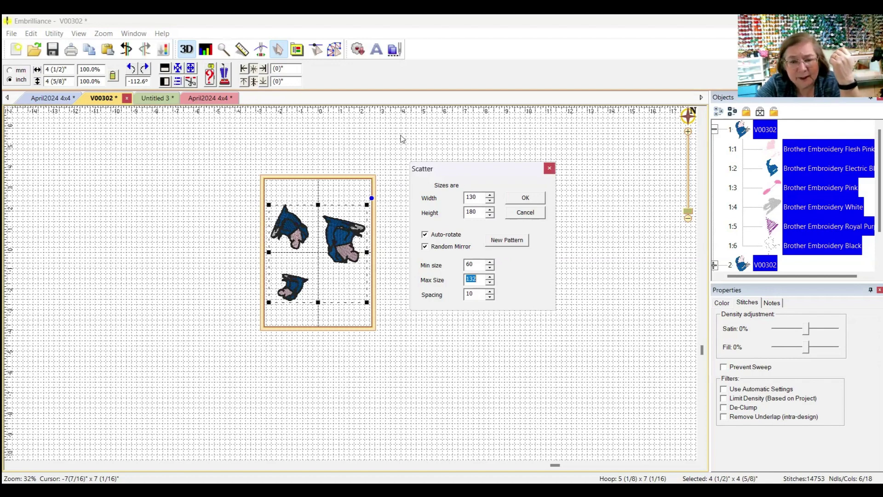
left_click(550, 168)
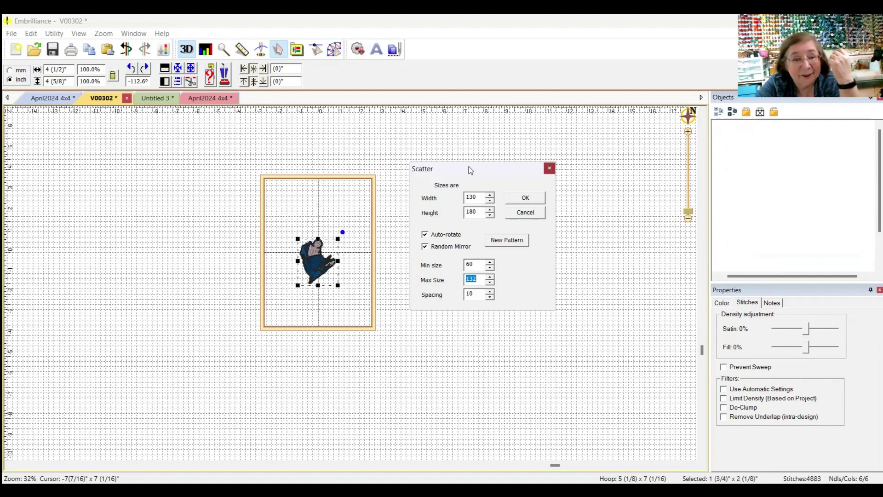
left_click(129, 52)
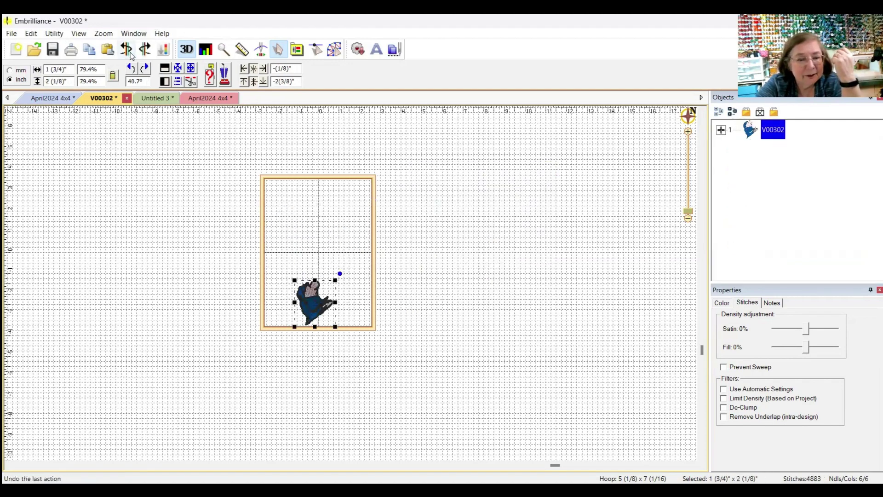
Step: Select the rotated V00302 design and flip it vertically
left_click(54, 33)
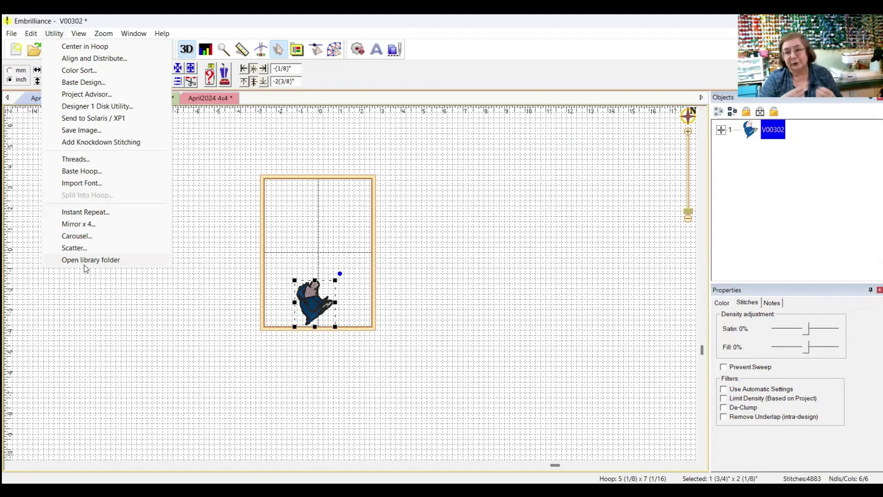
left_click(210, 237)
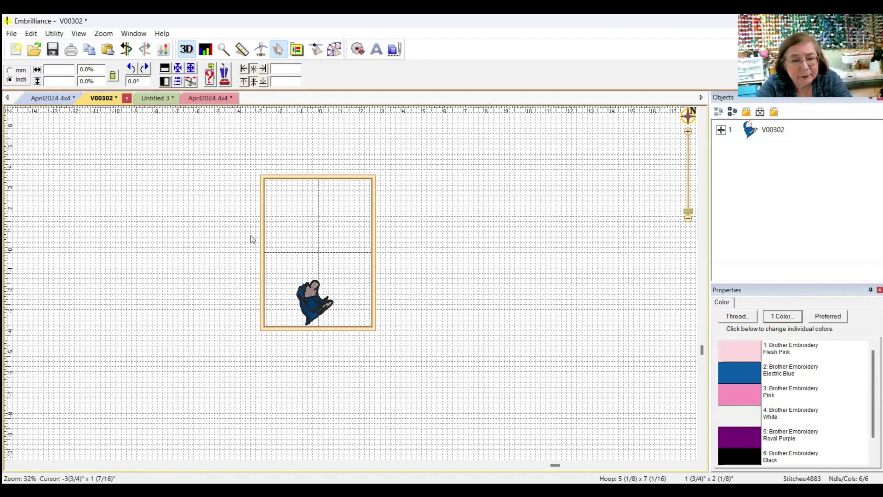
left_click(312, 298)
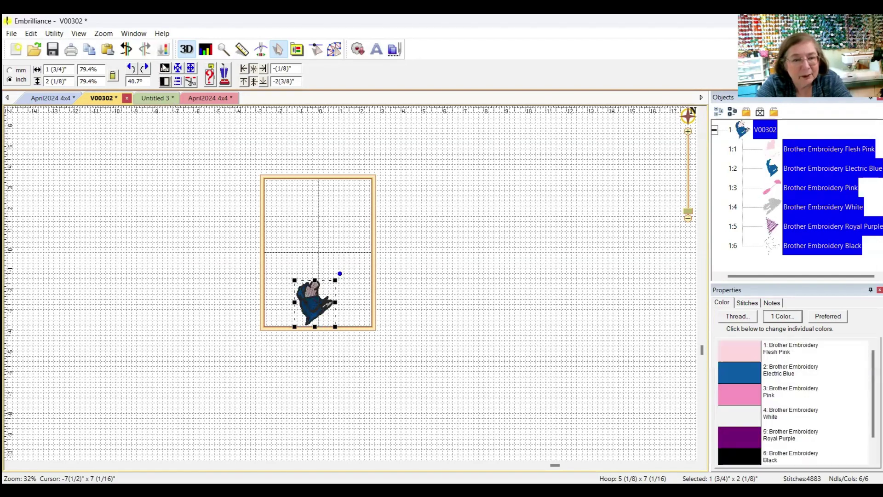
left_click(164, 81)
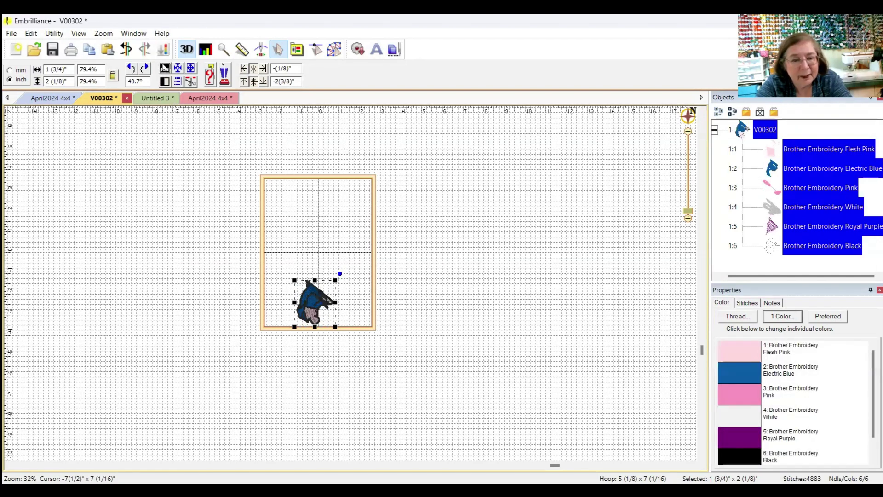
Step: Hide the hoop outline on the page and turn it back on
left_click(79, 33)
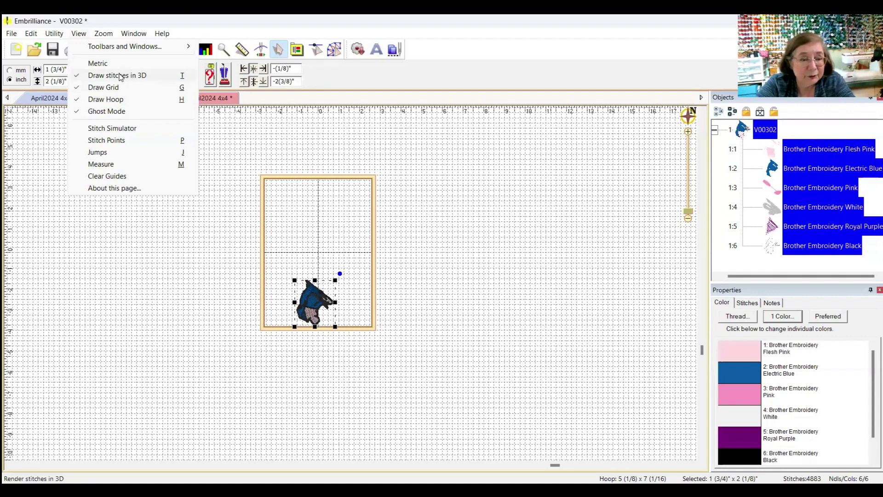
left_click(102, 34)
left_click(79, 33)
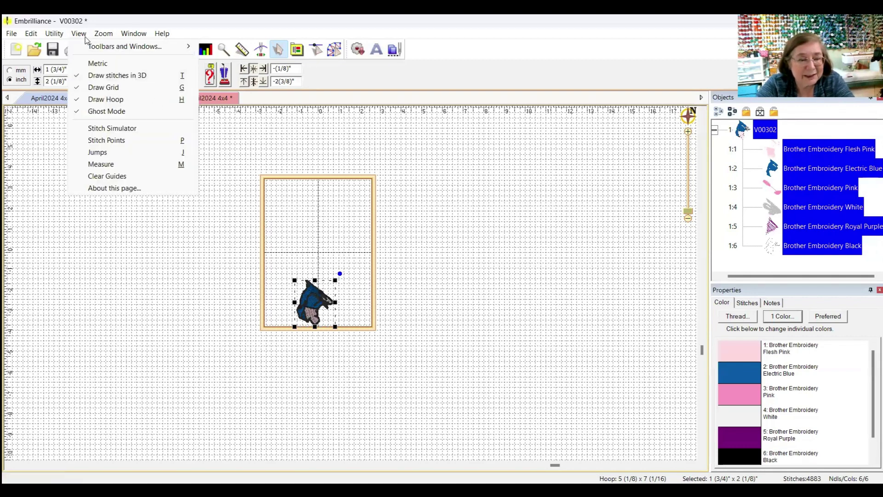
left_click(79, 99)
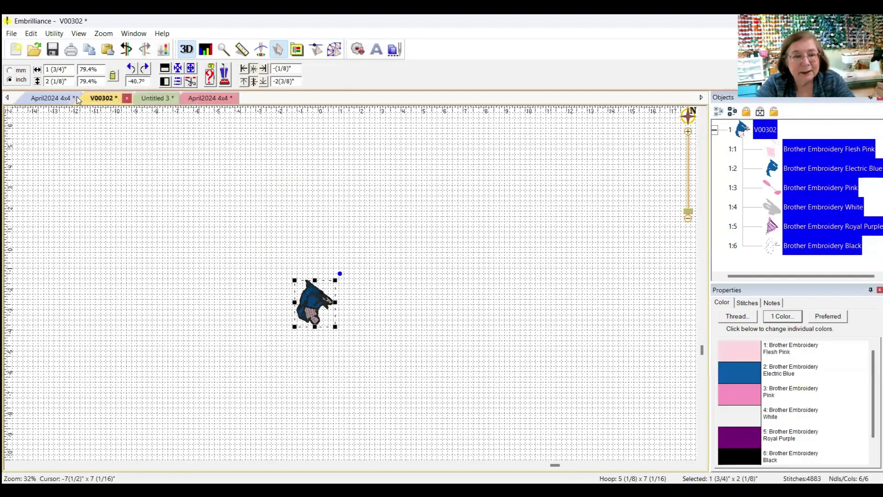
left_click(81, 36)
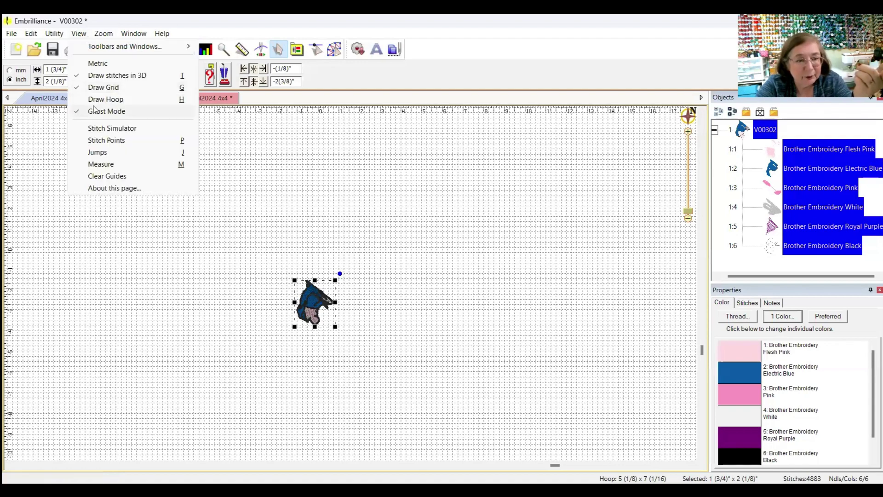
left_click(94, 99)
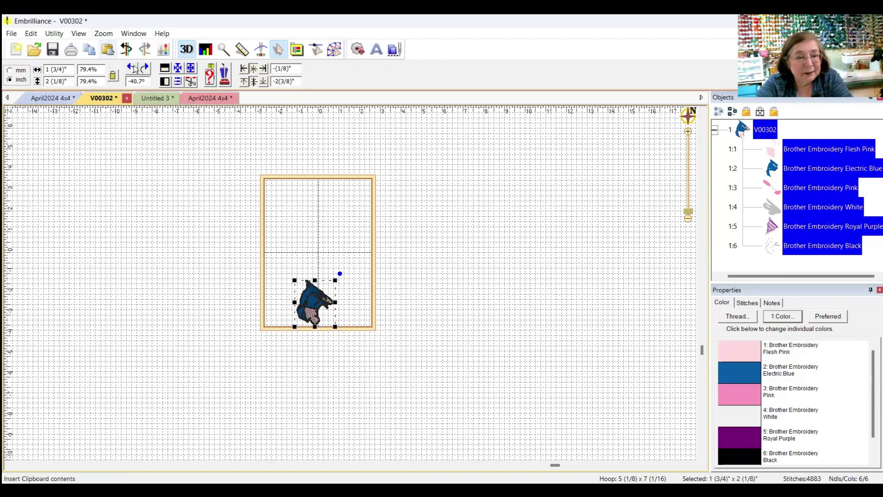
Step: View the available zoom presets and deselect the V00302 design
left_click(103, 34)
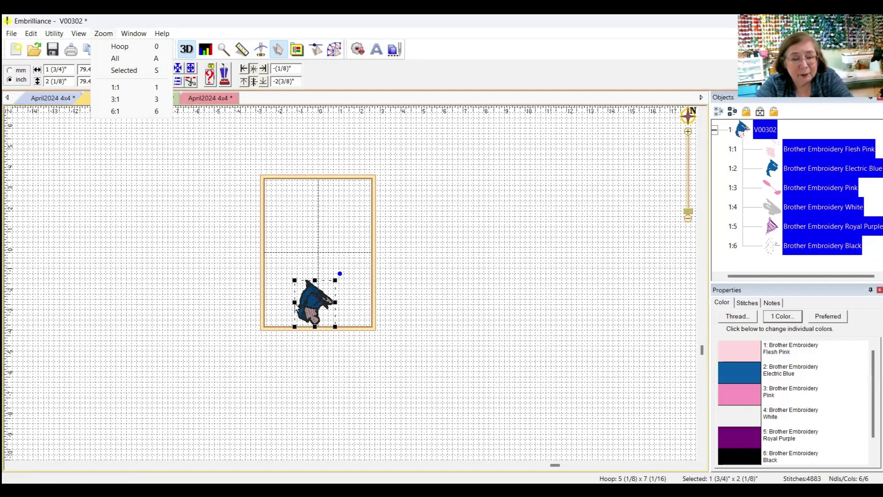
left_click(178, 312)
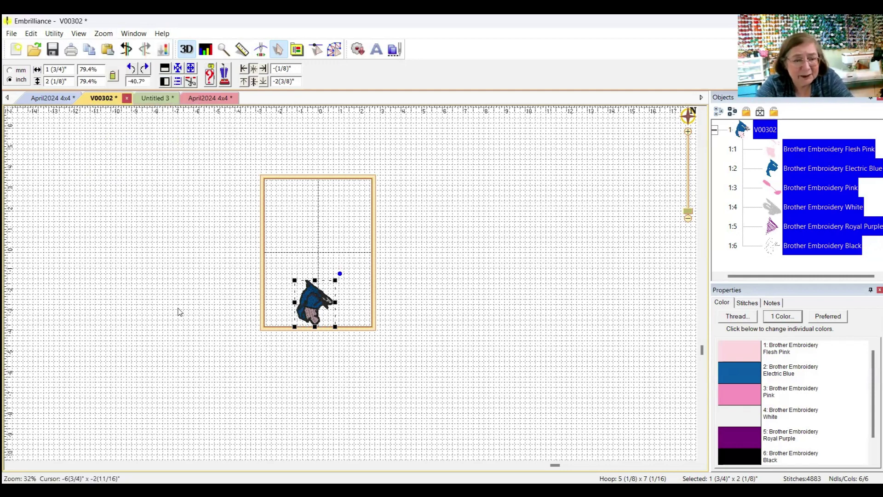
left_click(178, 312)
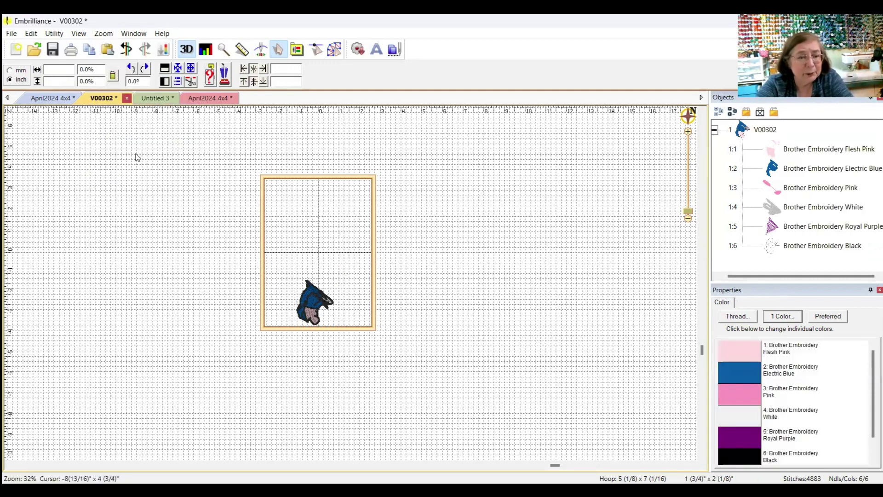
Step: View the list of open pages and open the program's help
left_click(135, 34)
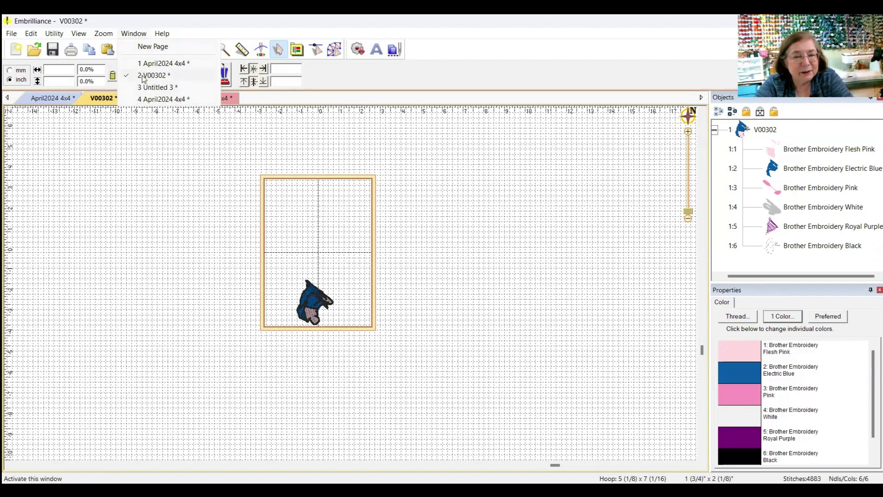
left_click(161, 34)
left_click(161, 34)
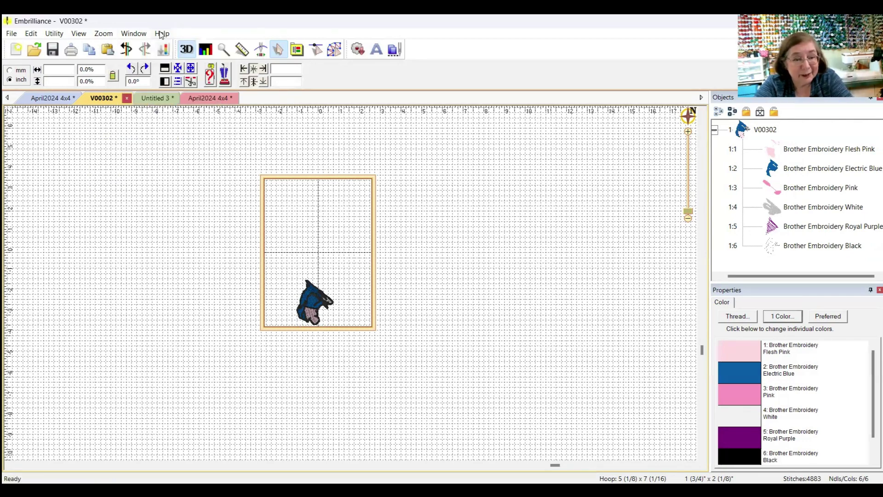
left_click(161, 34)
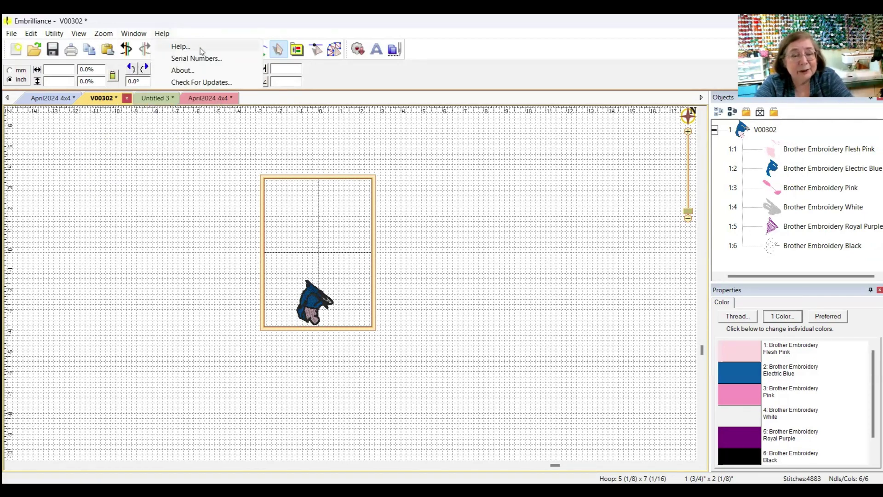
left_click(200, 49)
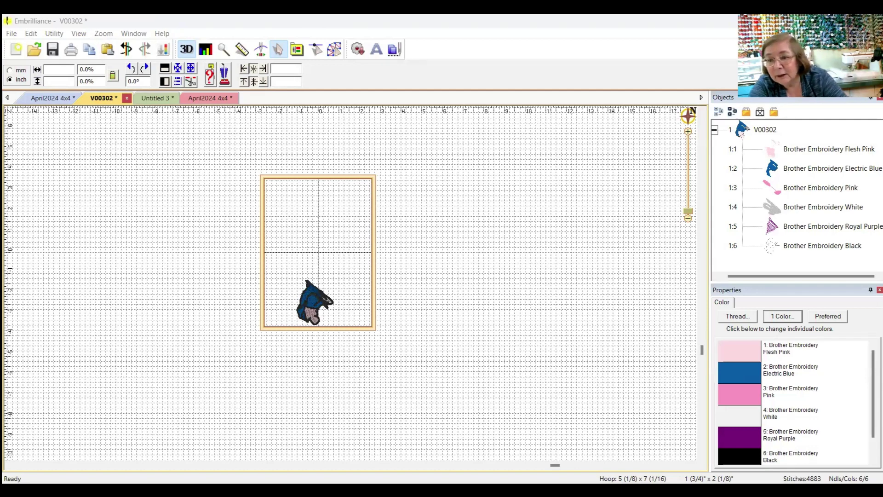
Step: Open the serial number entry dialog to view the registered products and close it without changes
left_click(161, 35)
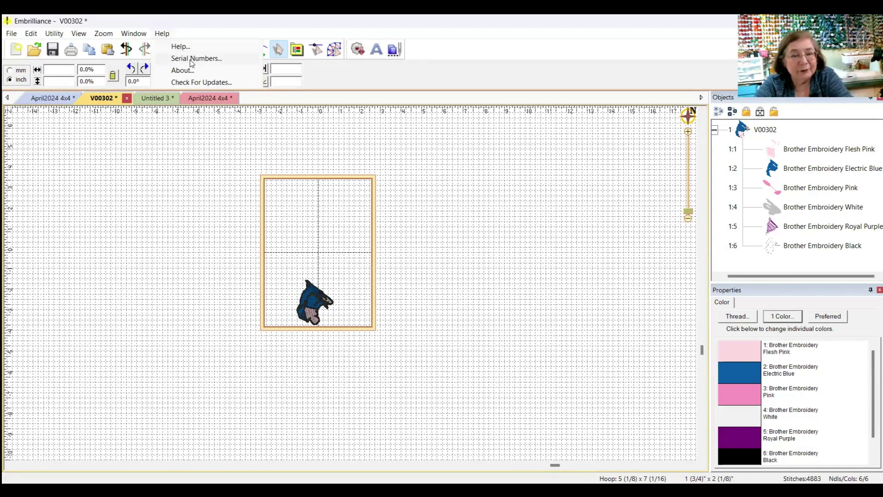
left_click(192, 59)
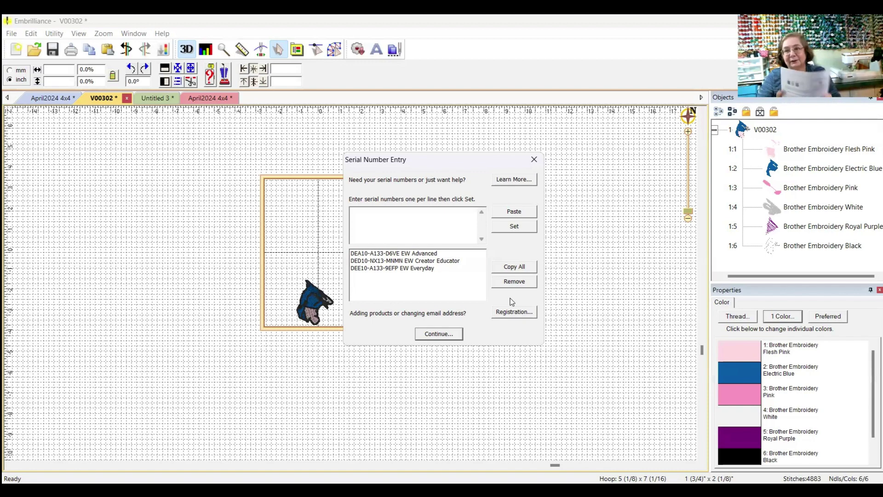
left_click(534, 159)
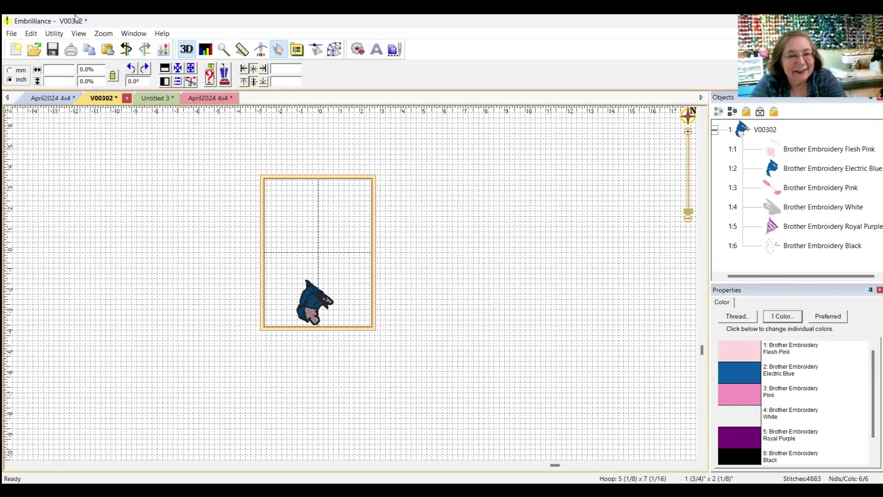
Step: Examine the view options and the list of toolbars and windows that can be shown, hidden or reset
left_click(162, 34)
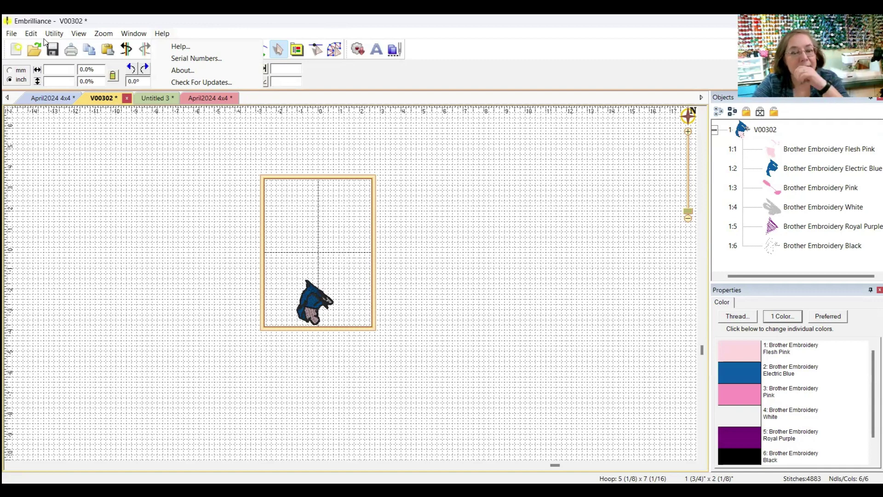
key("Left")
key("Left")
key("Left")
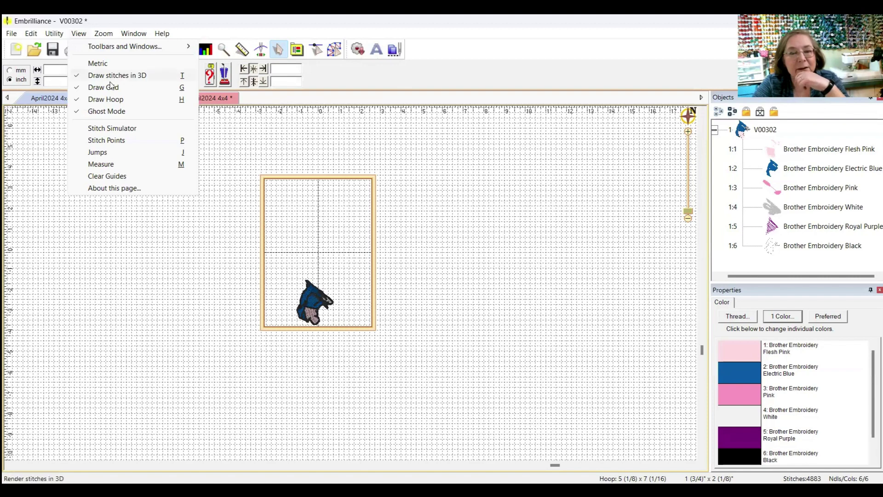
left_click(40, 170)
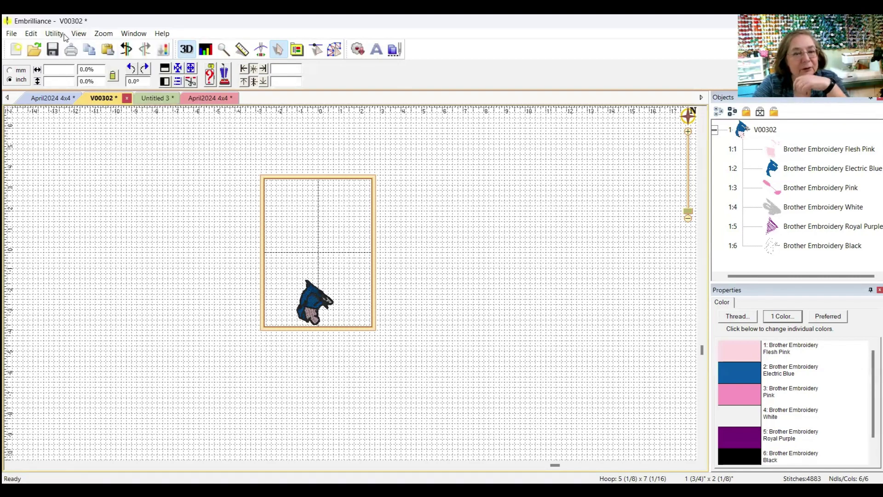
left_click(78, 35)
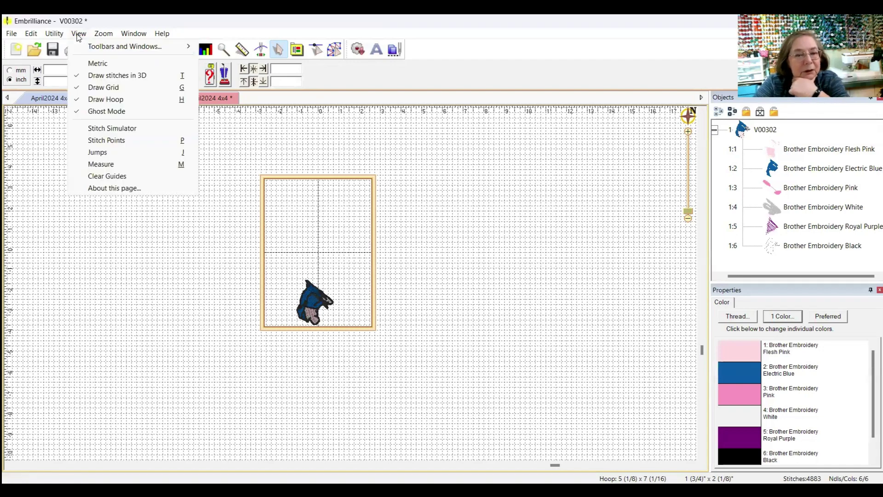
mouse_move(133, 49)
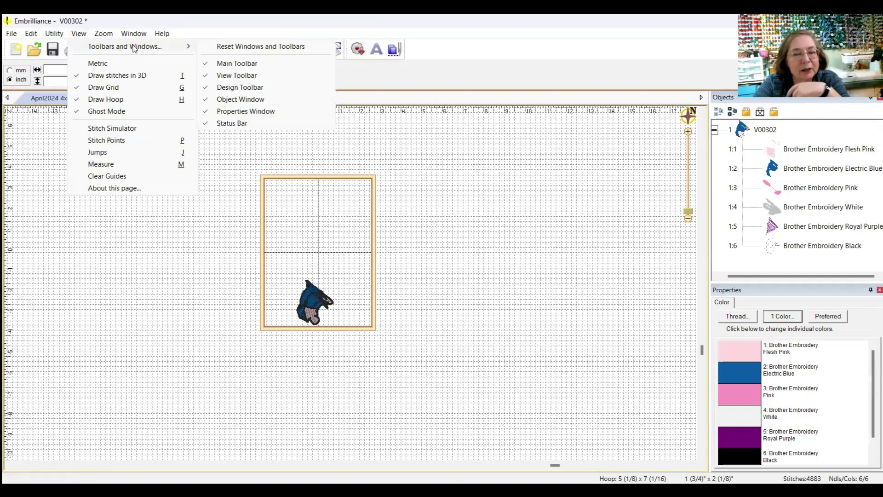
left_click(245, 48)
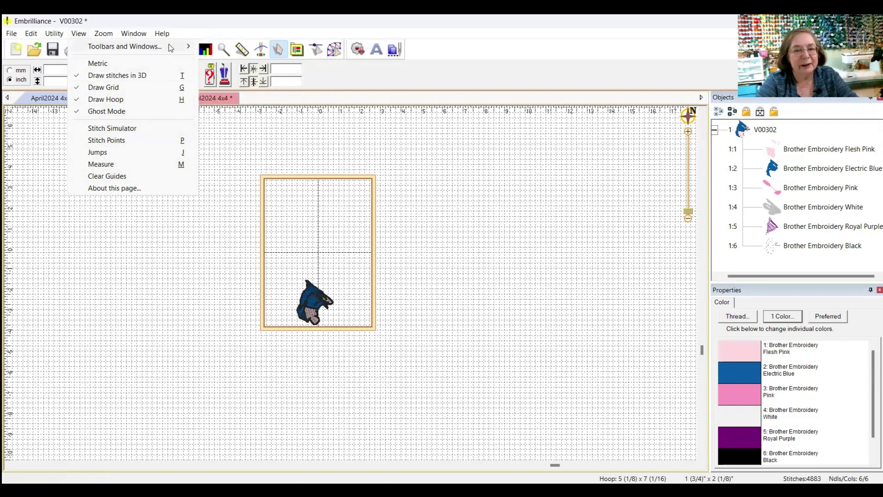
mouse_move(191, 47)
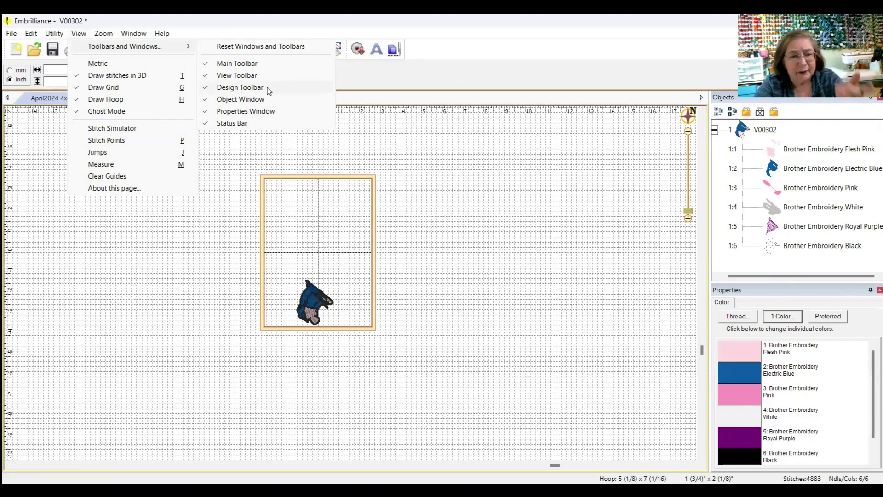
left_click(221, 34)
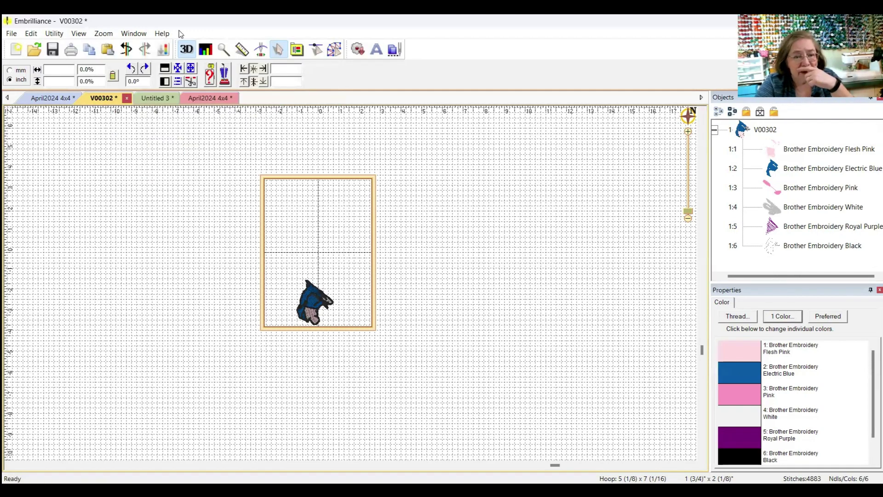
Step: View the program's version and copyright information and close it
left_click(163, 34)
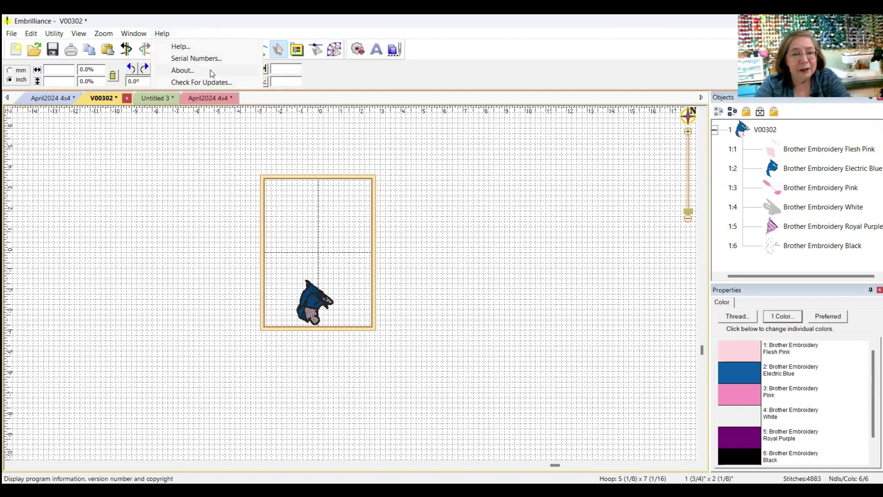
left_click(182, 70)
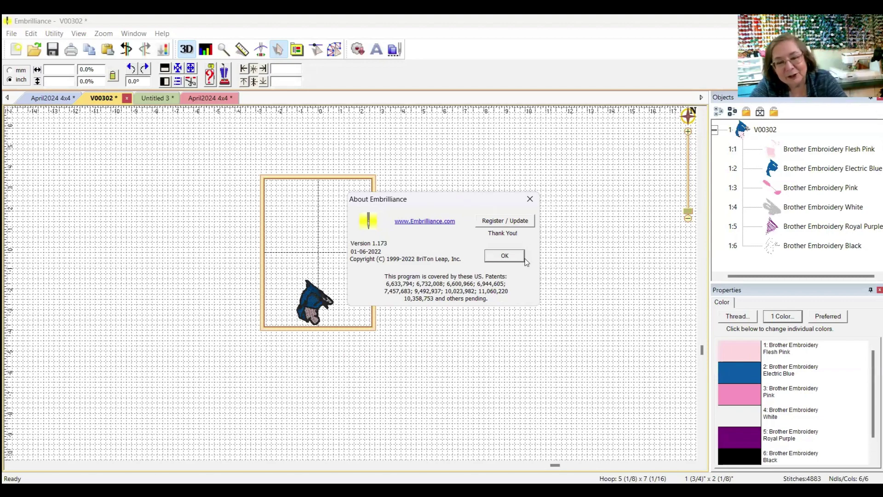
left_click(505, 256)
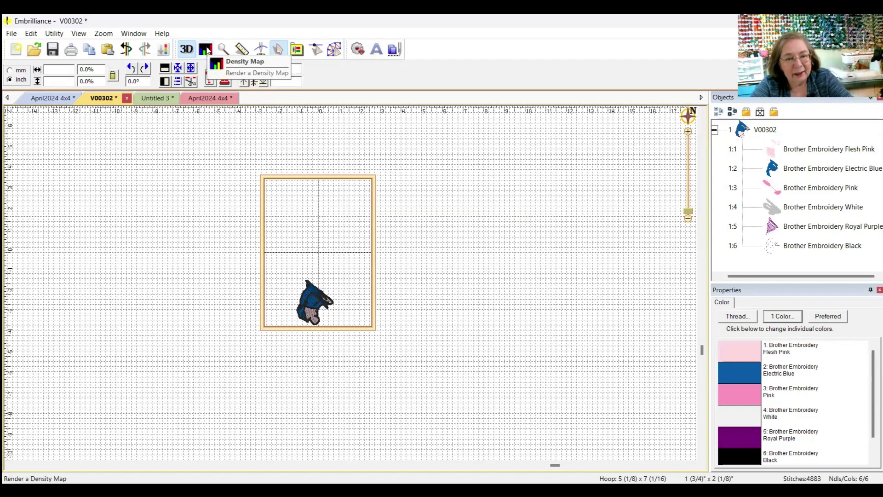
Step: Compare the V00302 design's stitches without and with 3D rendering, leaving 3D on
left_click(183, 52)
left_click(183, 52)
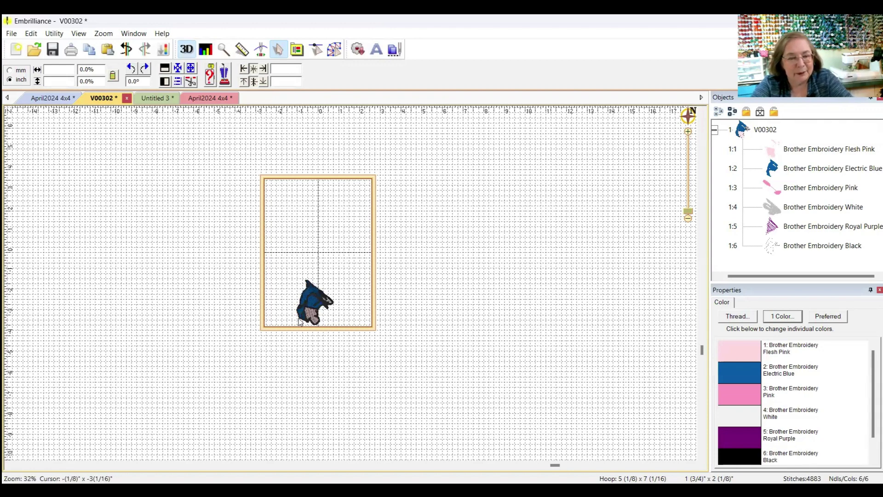
scroll(313, 265, "up", 5)
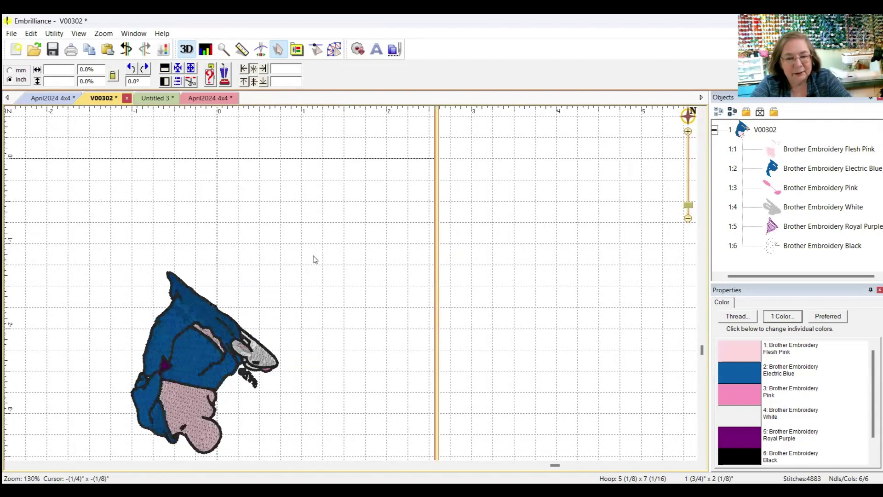
left_click(186, 48)
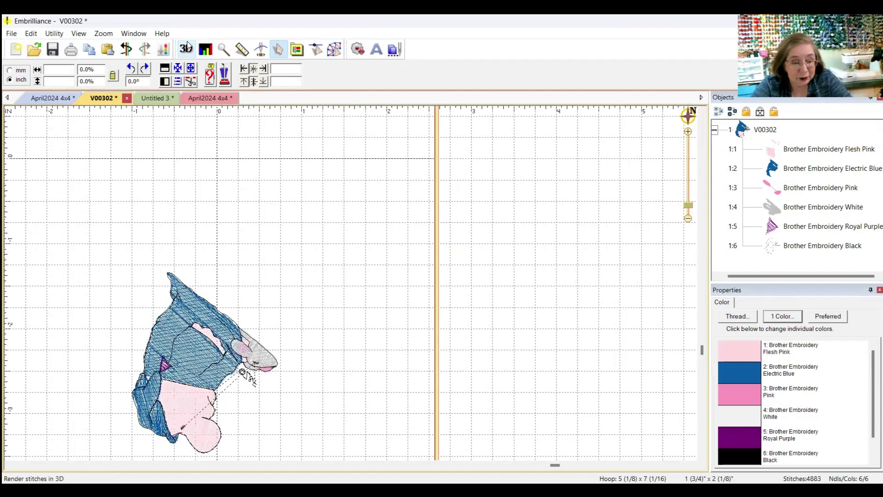
left_click(186, 49)
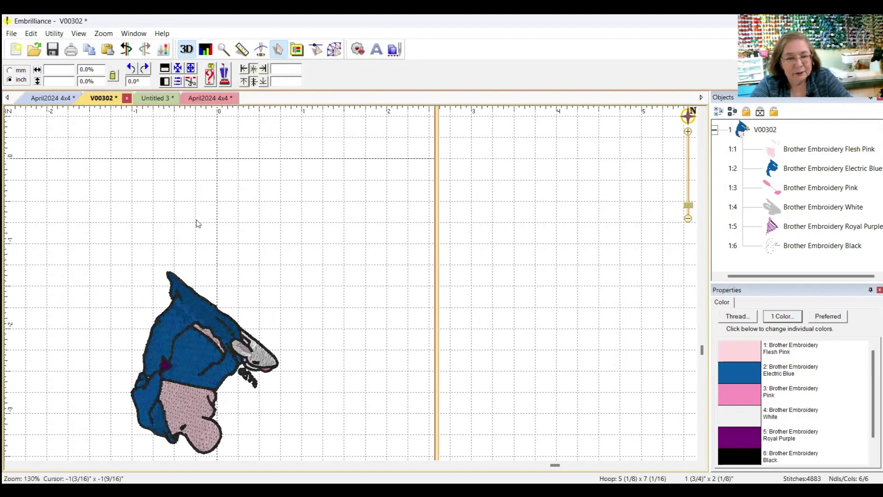
Step: Select the whole V00302 design and cycle through both density map renderings back to the normal display
key("ctrl+a")
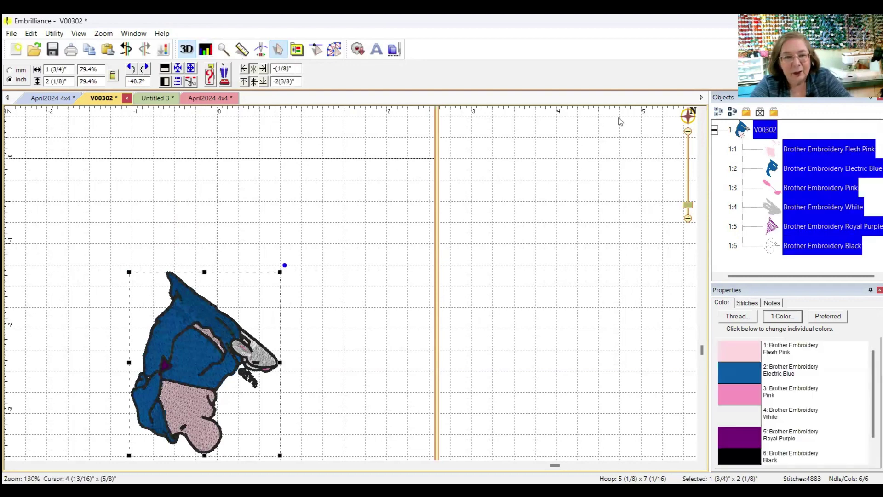
left_click(205, 50)
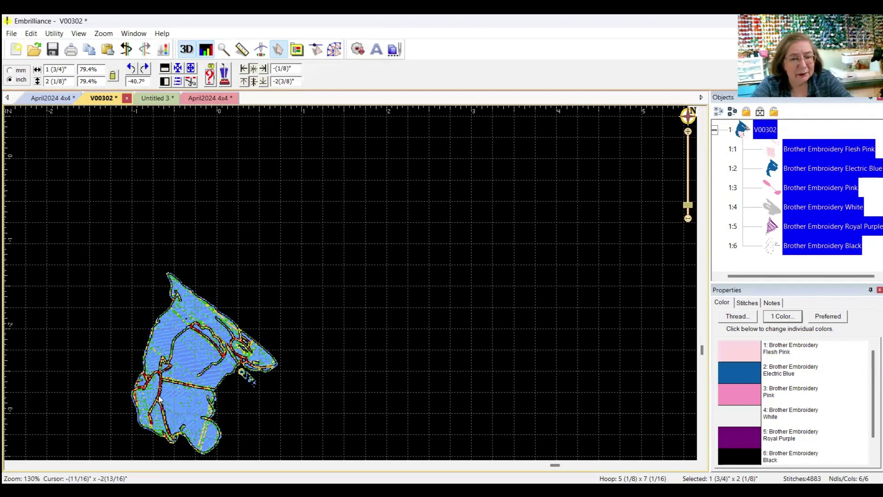
left_click(208, 49)
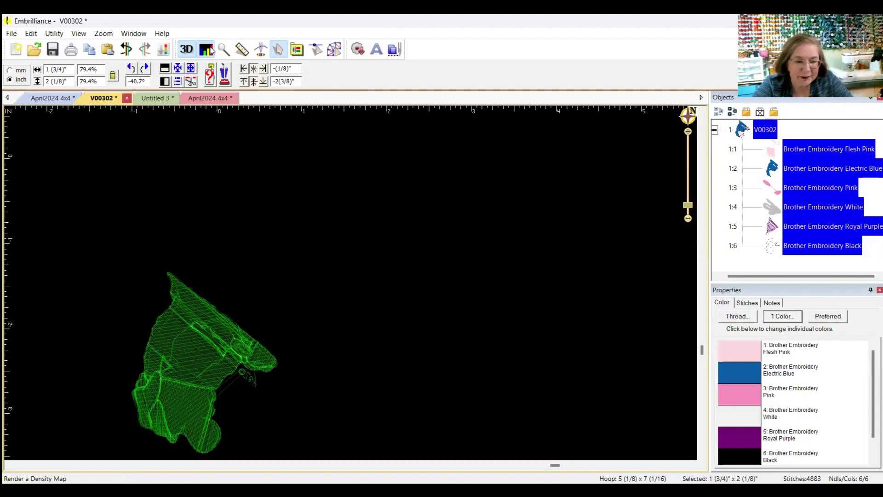
left_click(211, 50)
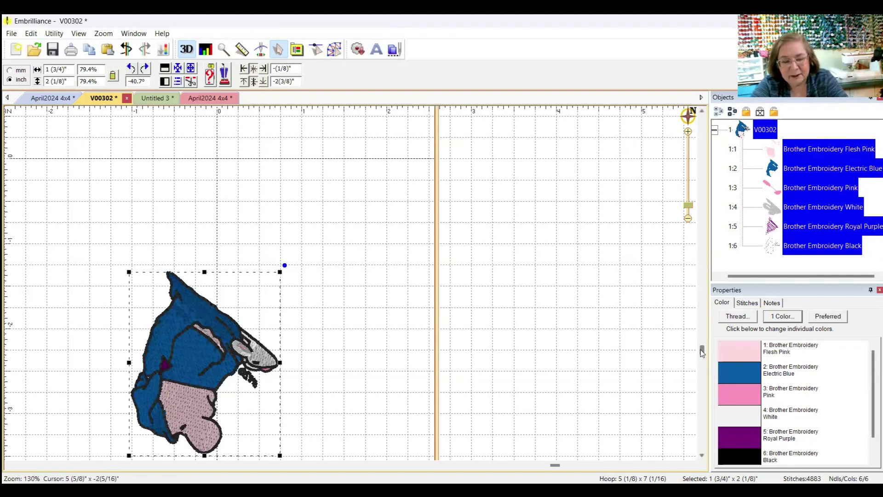
Step: Use the Magnify tool to enlarge the pointed tip of the V00302 design's blue hood
left_click_drag(702, 352, 701, 380)
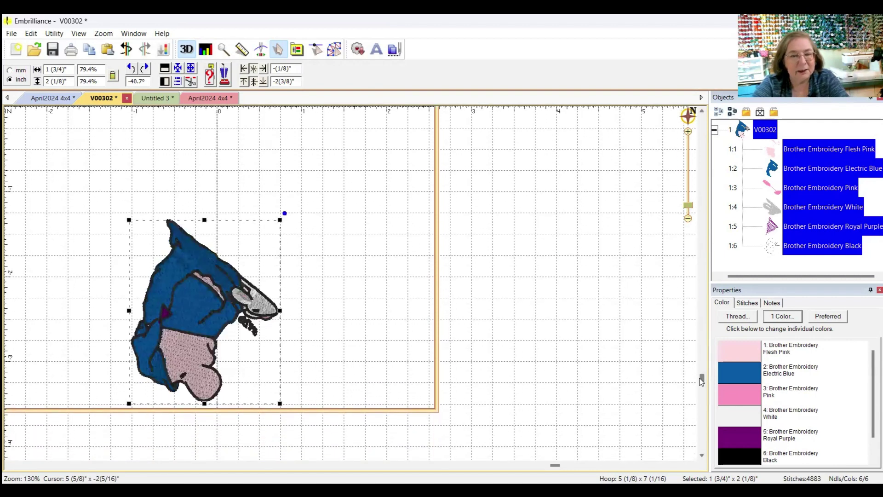
left_click(223, 50)
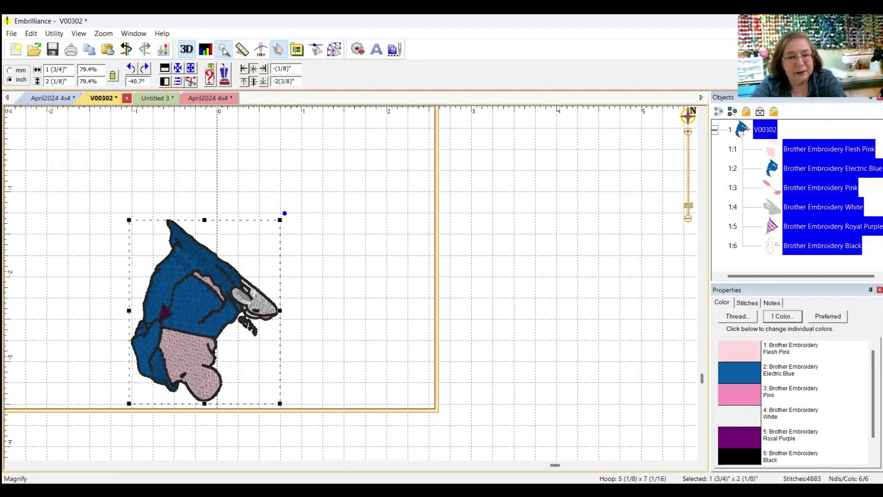
left_click(201, 216)
left_click_drag(249, 252, 386, 367)
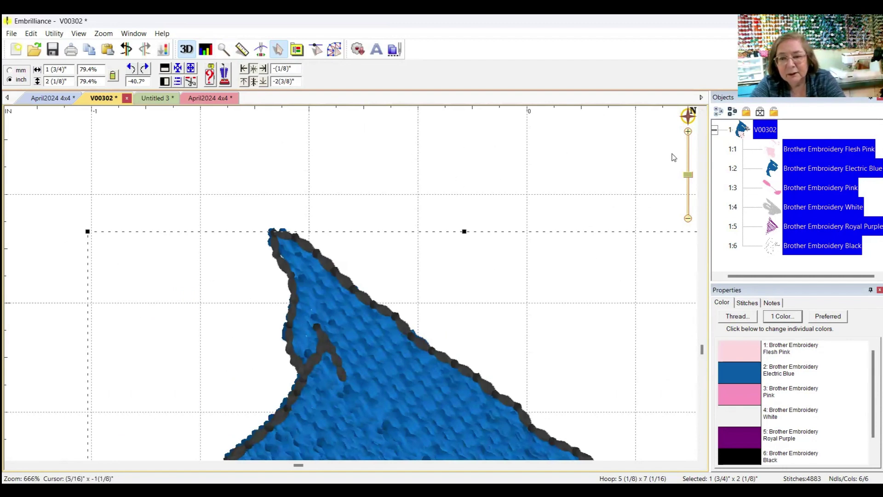
Step: Use the page navigator to fit the selected V00302 design in the view
left_click(689, 116)
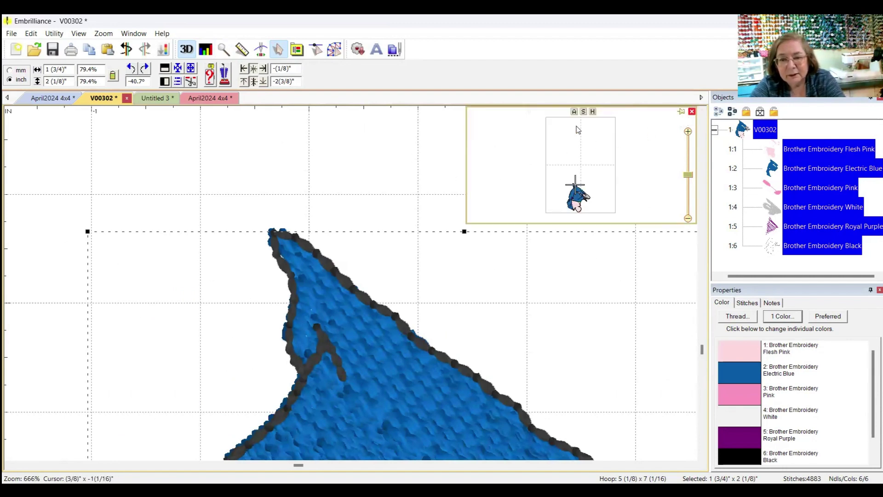
left_click(587, 111)
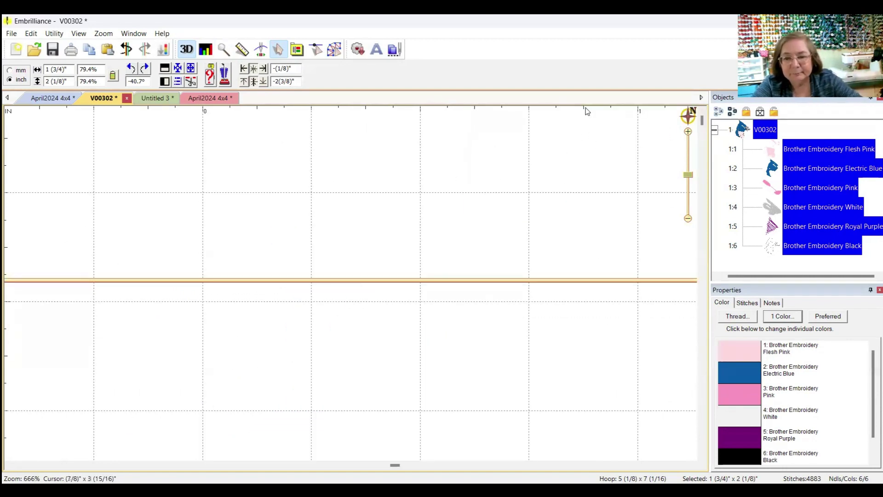
left_click(687, 116)
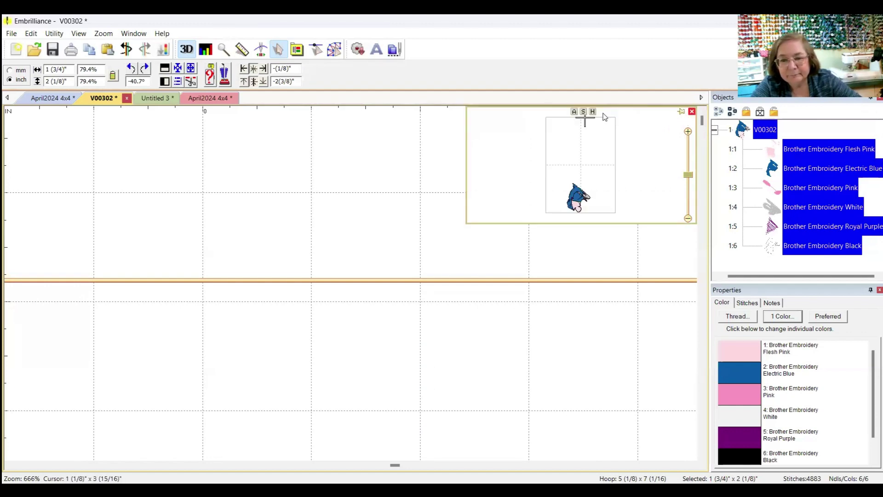
left_click(583, 112)
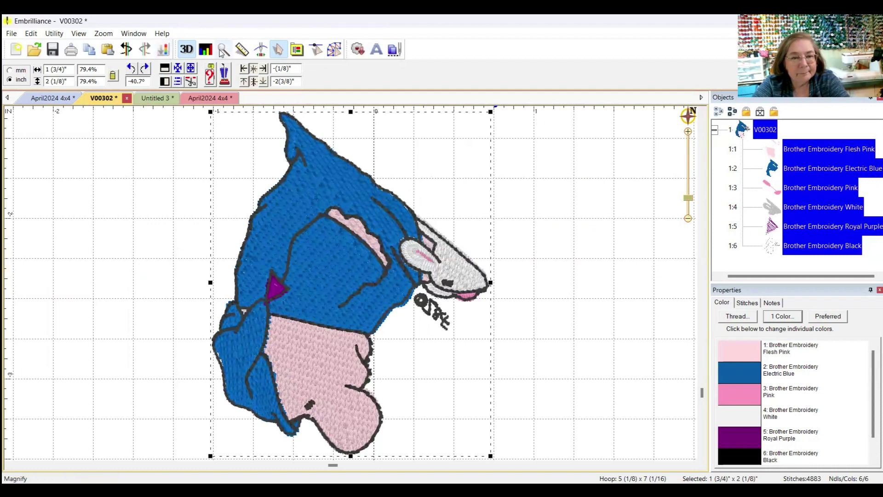
Step: Use the Measure tool to measure horizontally across the V00302 design from the blue hood's outer edge to the selection's opposite edge
left_click(243, 50)
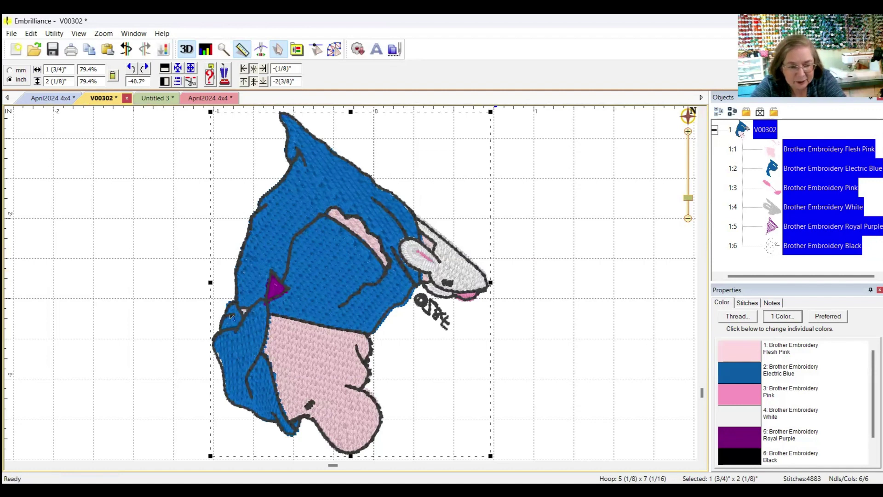
left_click_drag(230, 317, 491, 326)
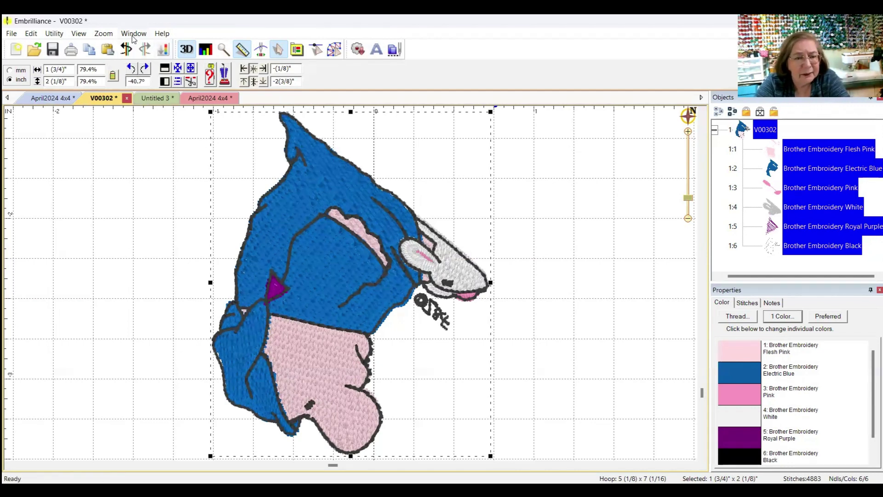
Step: Open the stitch simulator for V00302, scrub through the stitching order back to the first Electric Blue stitches, and stop the simulation
left_click(261, 49)
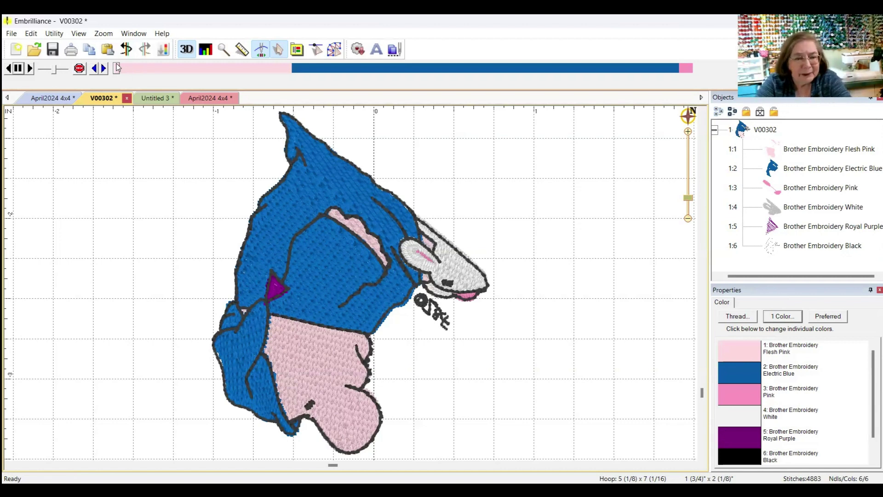
mouse_move(118, 68)
left_mouse_down()
mouse_move(406, 73)
mouse_move(728, 62)
left_mouse_up()
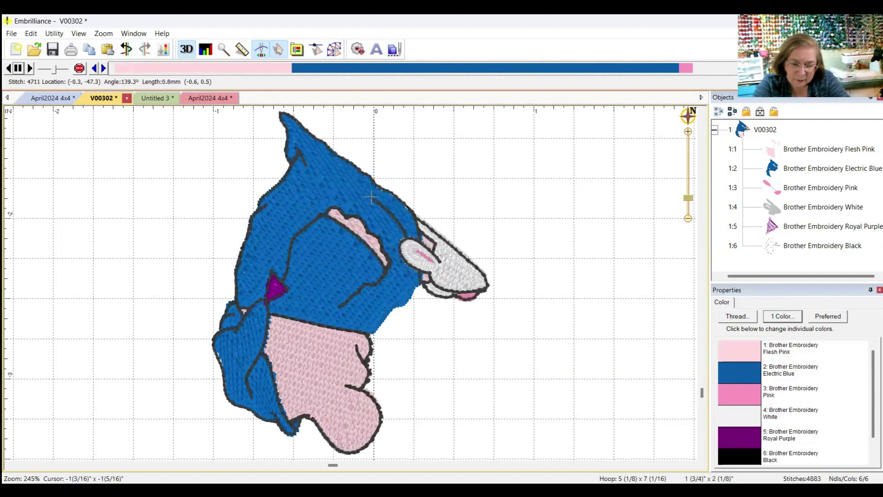
left_click(405, 233)
left_click_drag(718, 62, 299, 48)
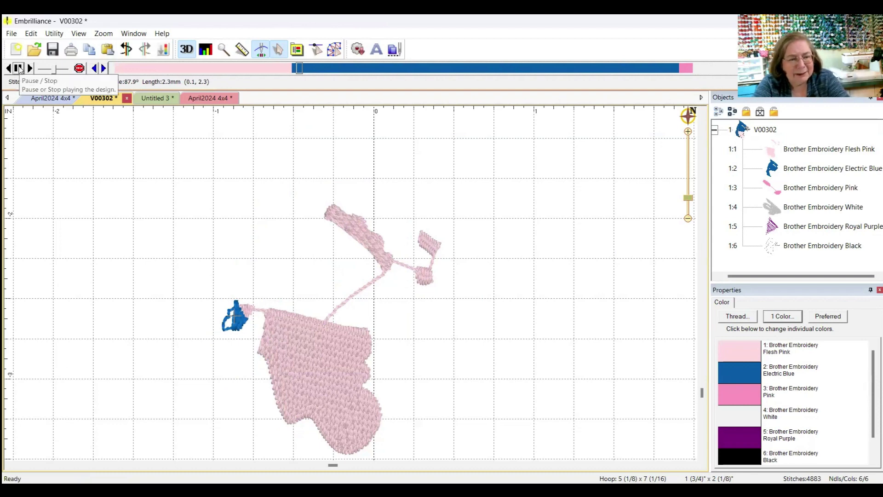
left_click(18, 68)
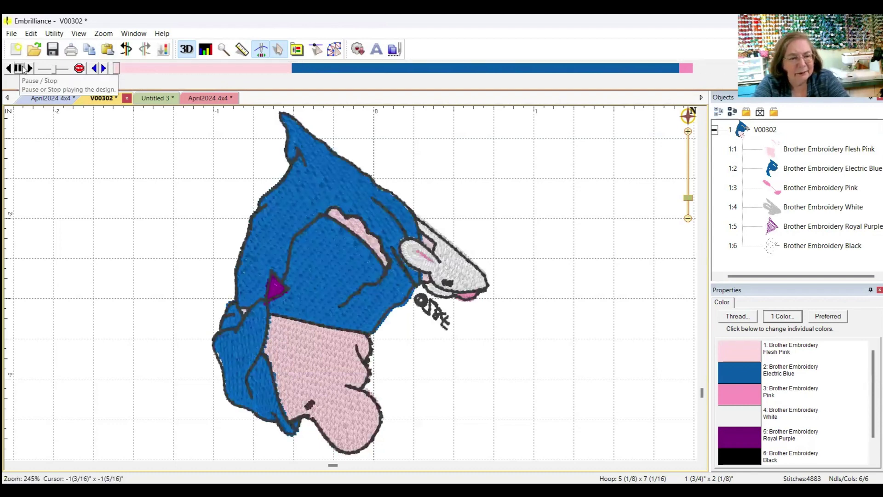
Step: Play the V00302 stitch simulation from the start and raise its playback speed
left_click(30, 69)
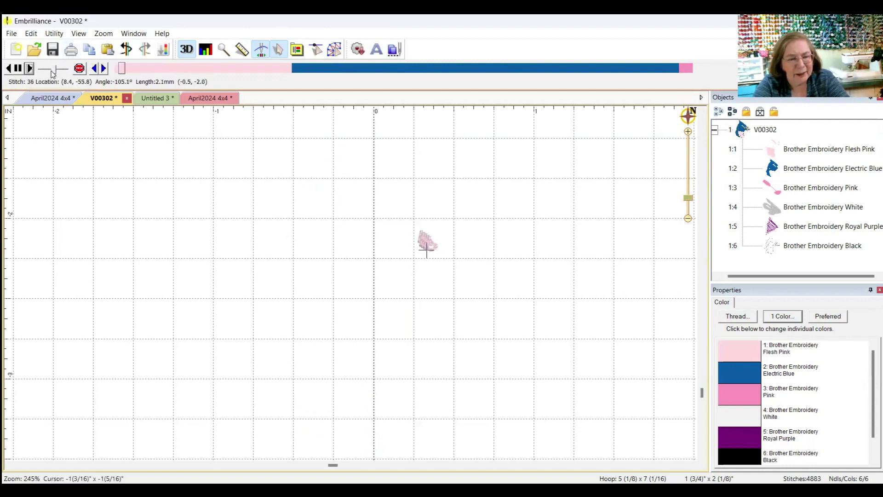
left_click_drag(54, 69, 58, 69)
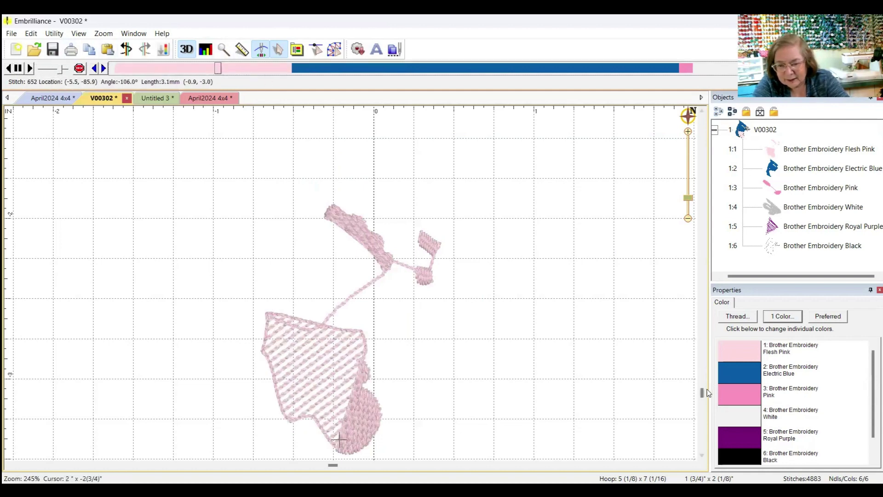
scroll(705, 387, "up", 5)
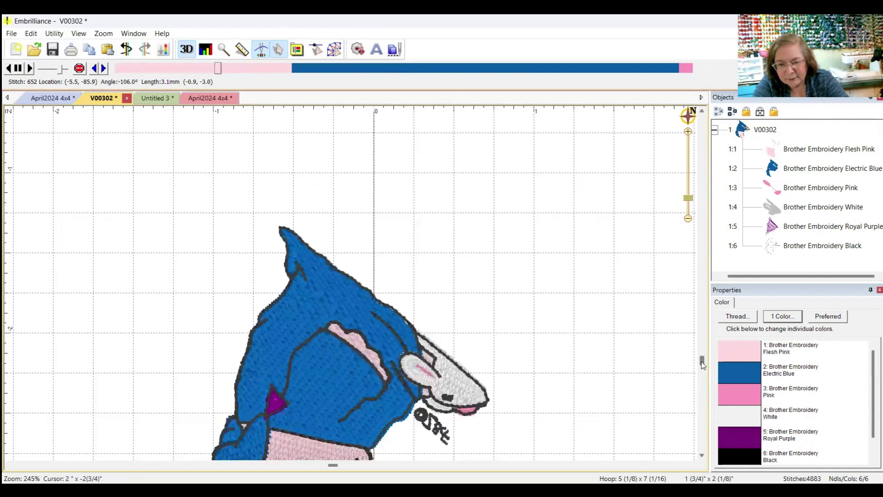
scroll(704, 391, "down", 2)
scroll(702, 395, "down", 2)
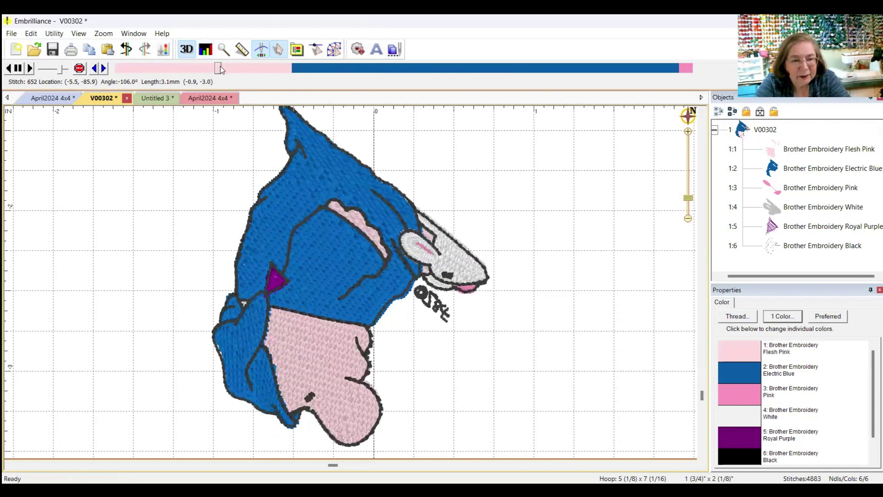
Step: Insert a color stop with Brother Embroidery 998 Rich Gold in the Electric Blue stitching, where the small lower section ends and before the hood starts
left_click_drag(219, 69, 386, 83)
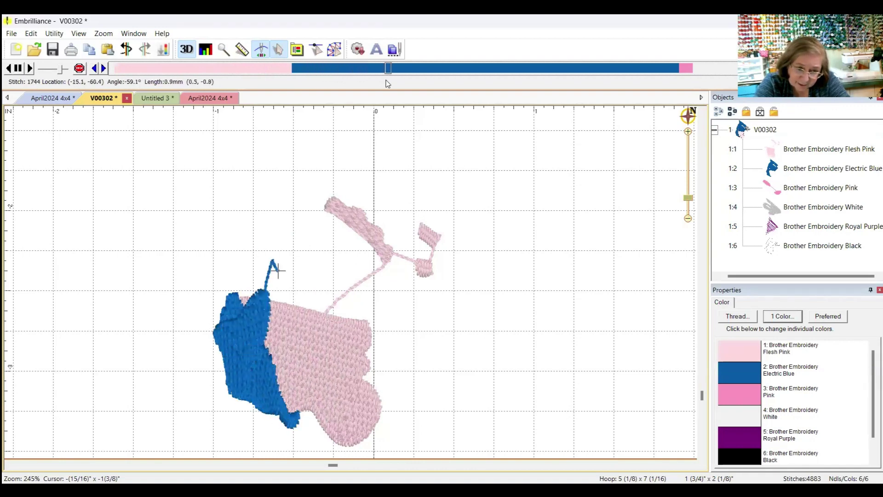
left_click(95, 69)
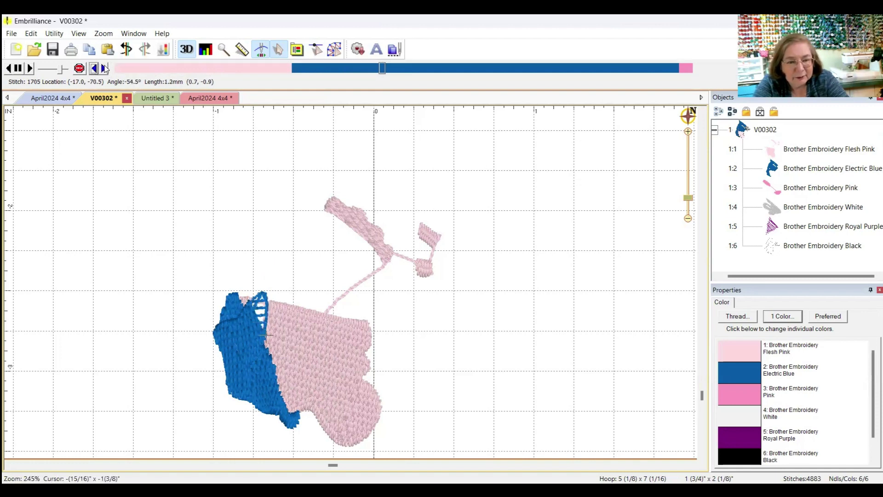
left_click(104, 69)
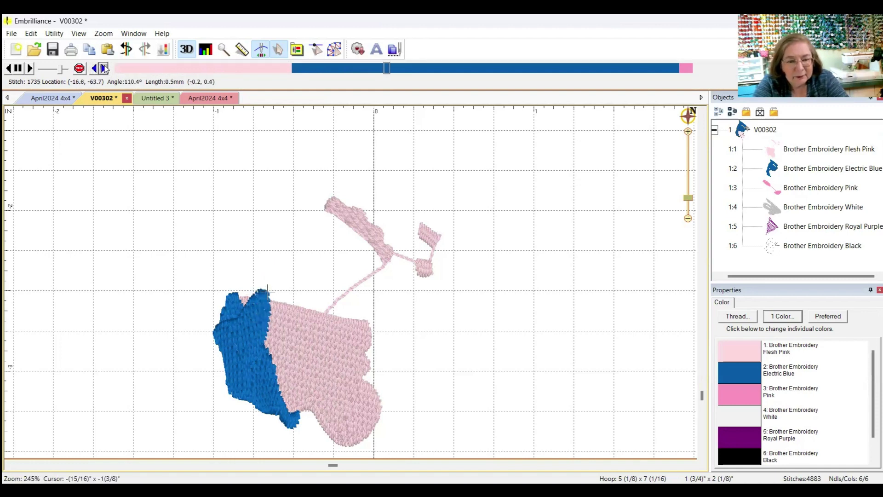
left_click(79, 69)
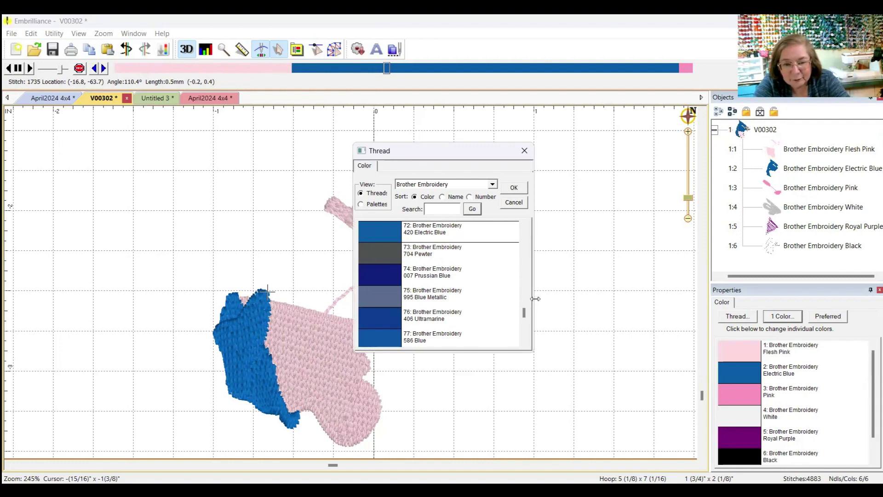
left_click_drag(525, 315, 525, 283)
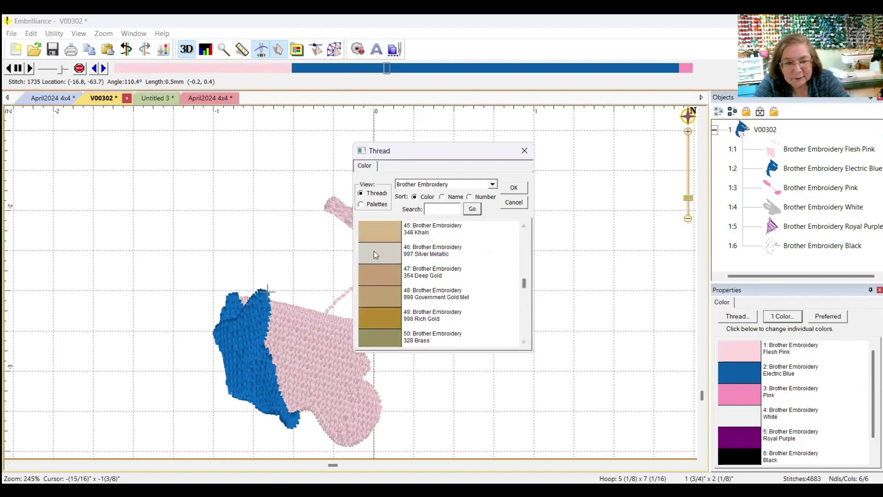
left_click(385, 325)
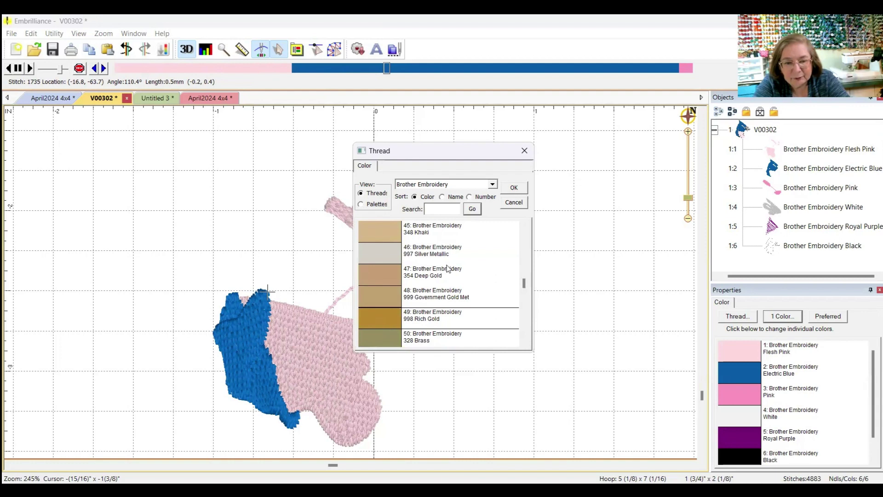
left_click(514, 188)
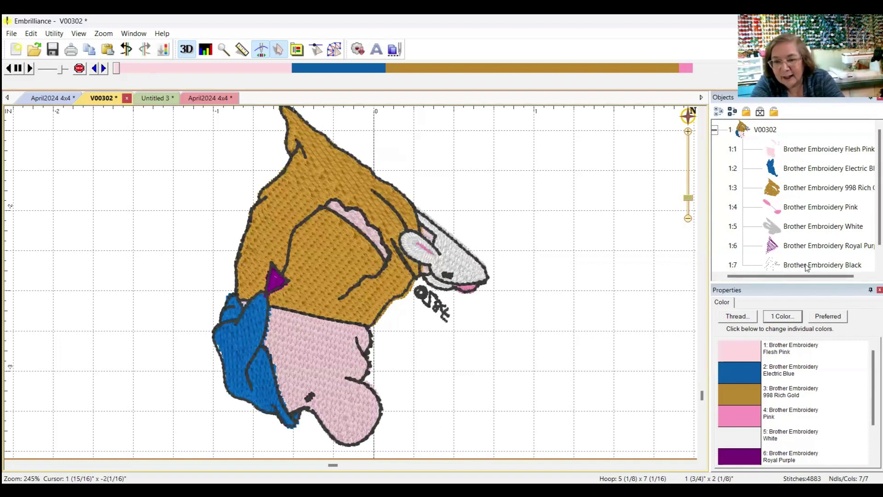
Step: Change the remaining Electric Blue section's thread color to Brother Embroidery 149 Red
left_click(814, 169)
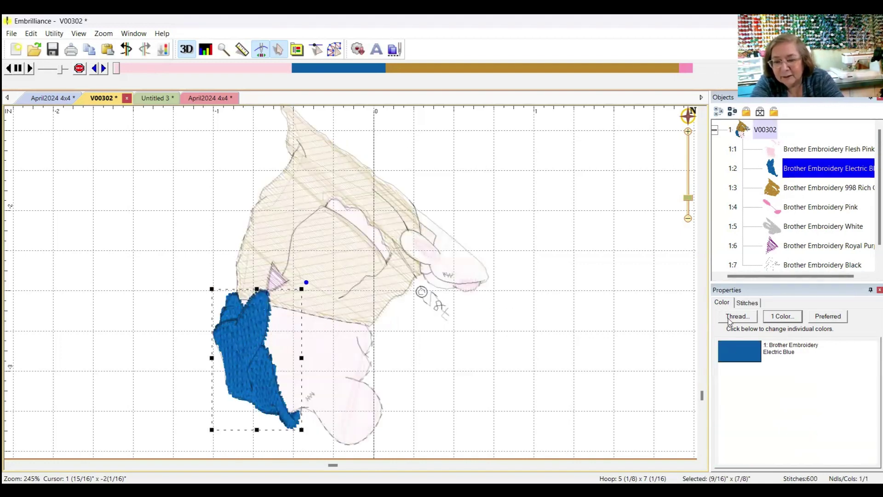
left_click(738, 359)
left_click_drag(524, 312, 518, 235)
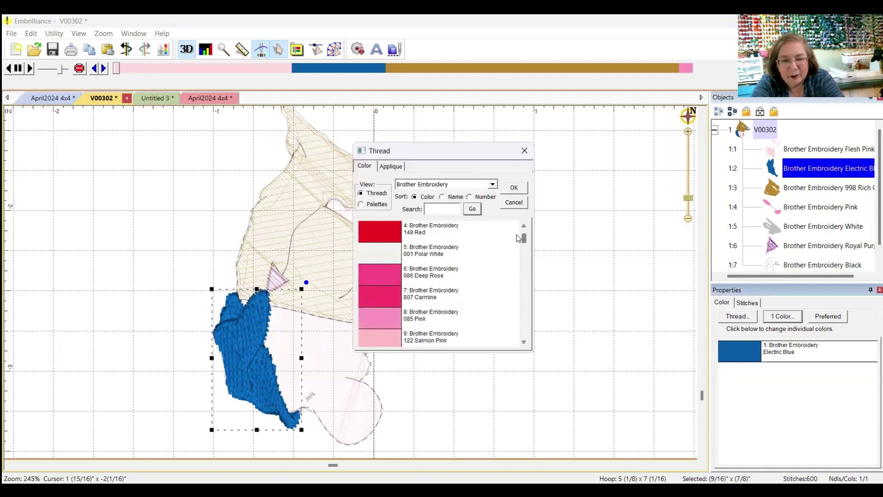
left_click(382, 227)
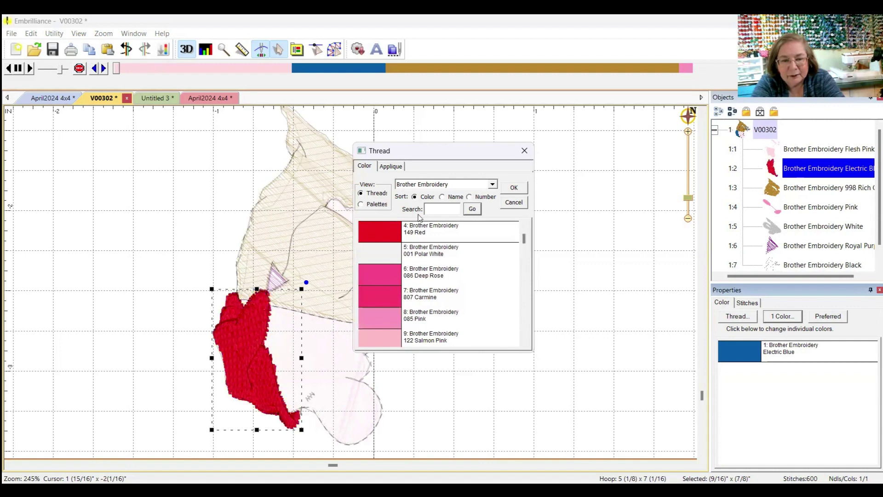
left_click(514, 188)
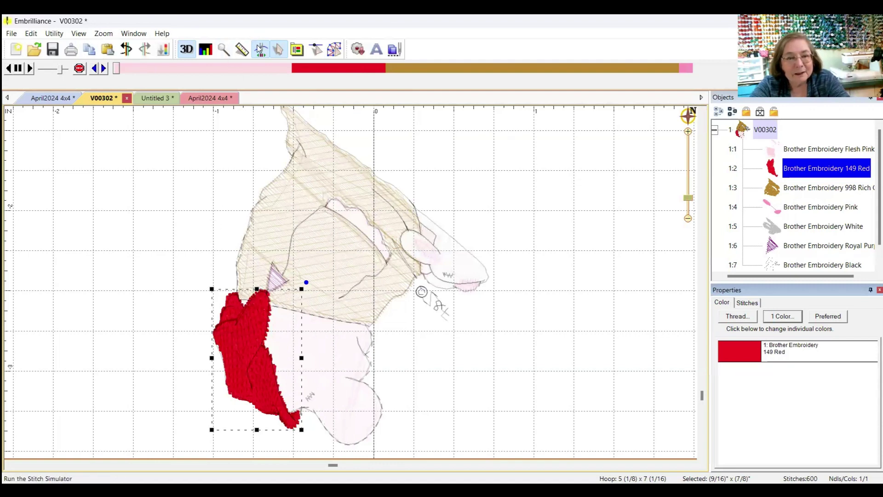
Step: Leave the stitch simulator for select mode, isolate the Rich Gold hood section, and deselect it to view the whole design
left_click(276, 52)
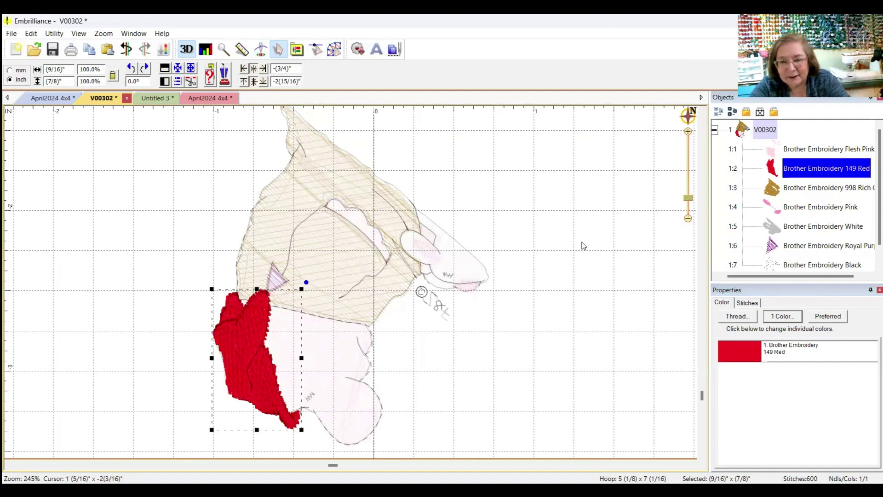
left_click(787, 192)
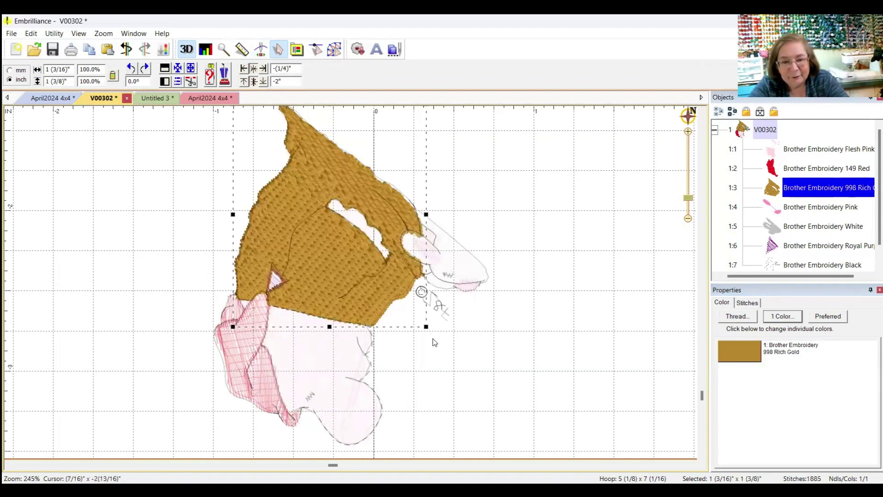
left_click(465, 336)
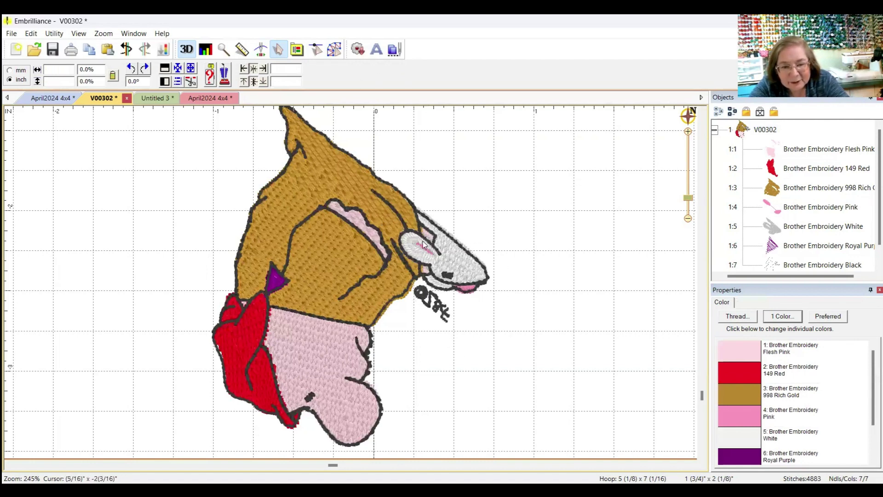
Step: Review the Environment preferences for hoops, display settings, graphics scale, mouse wheel, update checks, ghost mode and auto recover
left_click(296, 50)
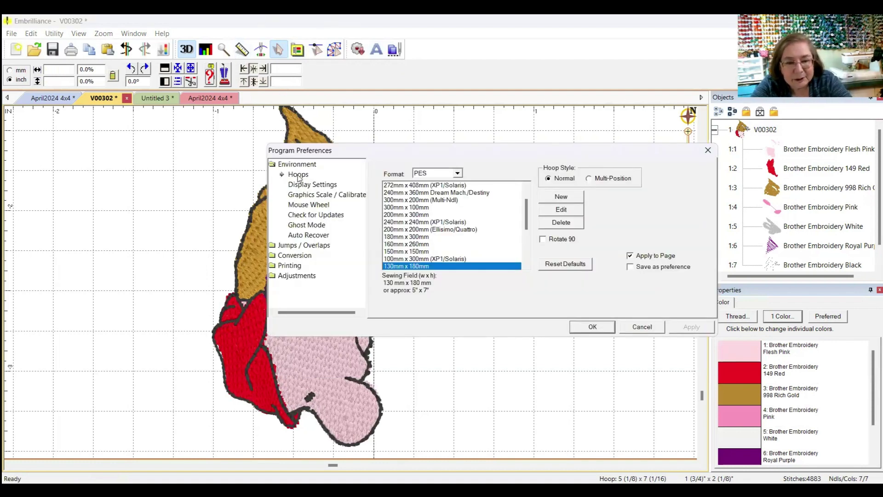
left_click(304, 175)
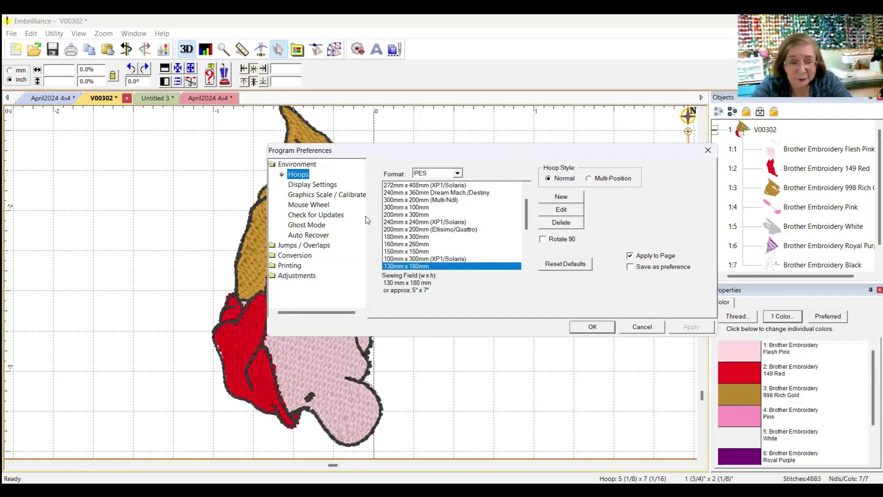
left_click(318, 185)
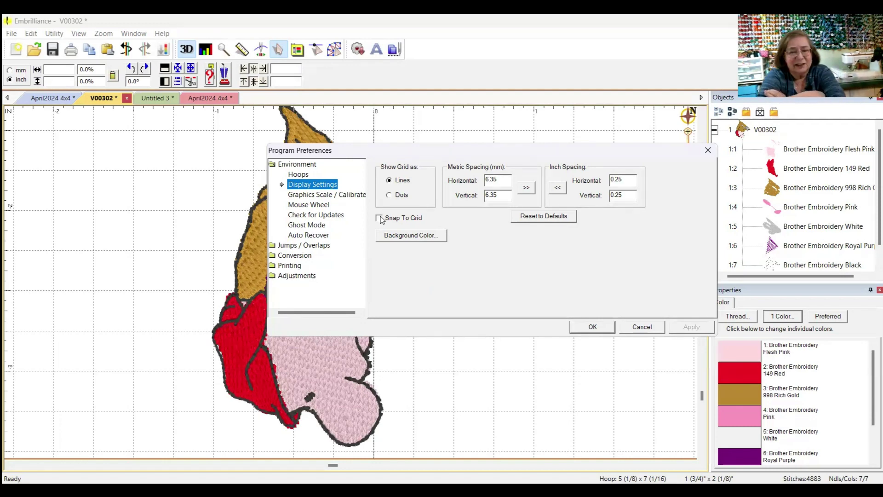
left_click(316, 196)
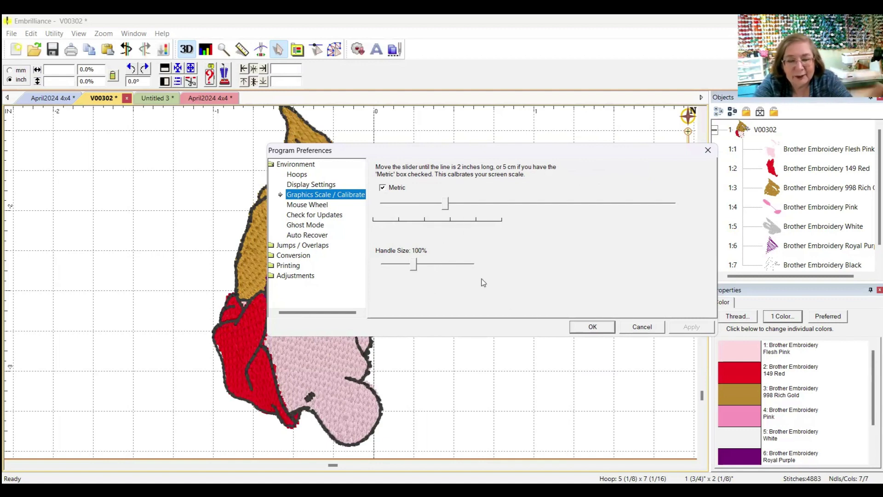
left_click(317, 206)
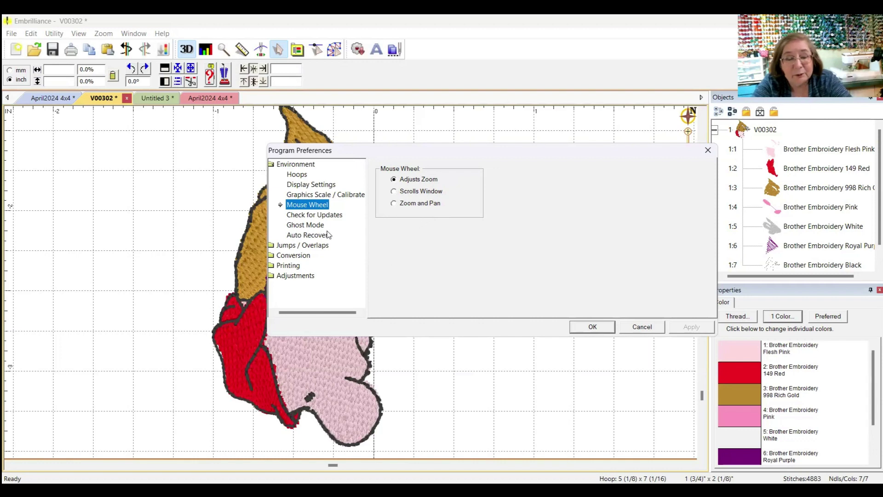
left_click(312, 219)
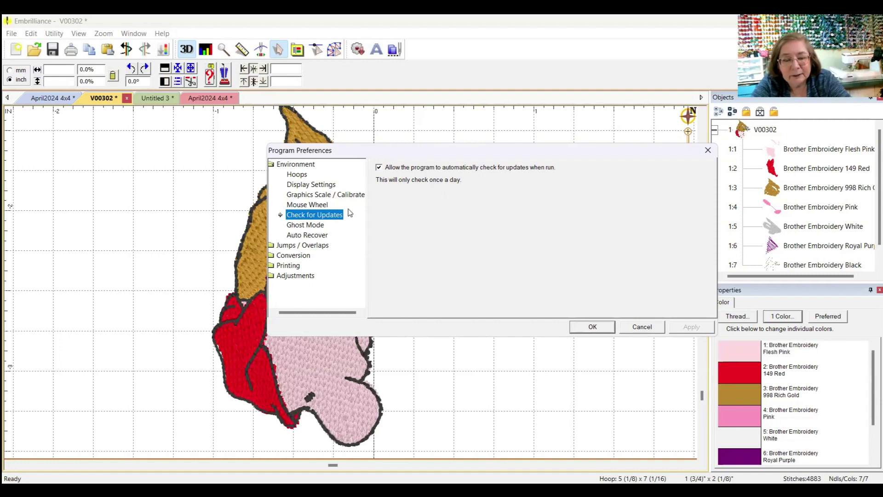
left_click(316, 224)
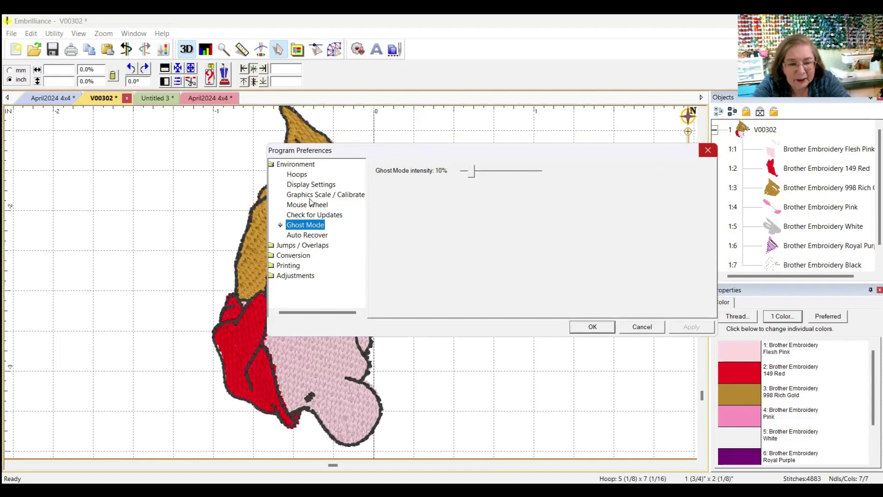
left_click(313, 235)
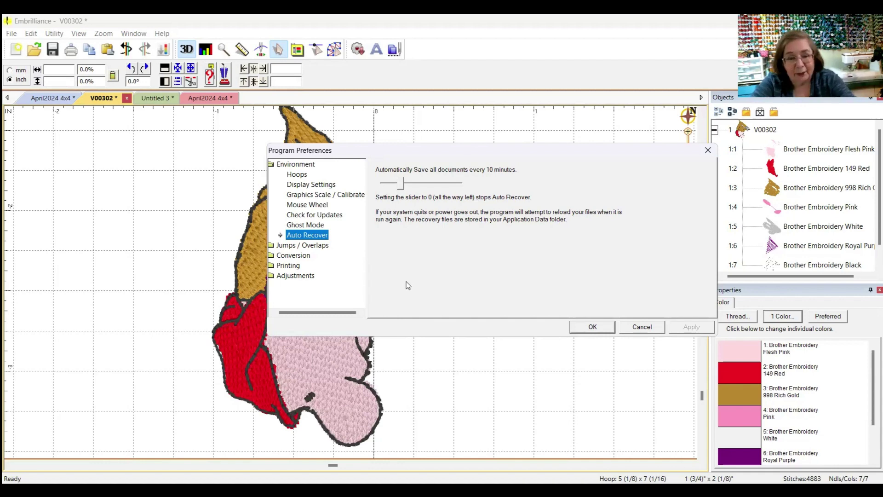
Step: Review the Jumps / Overlaps preferences, the Conversion settings for PES, and the preferred Stitch Format page
left_click(297, 247)
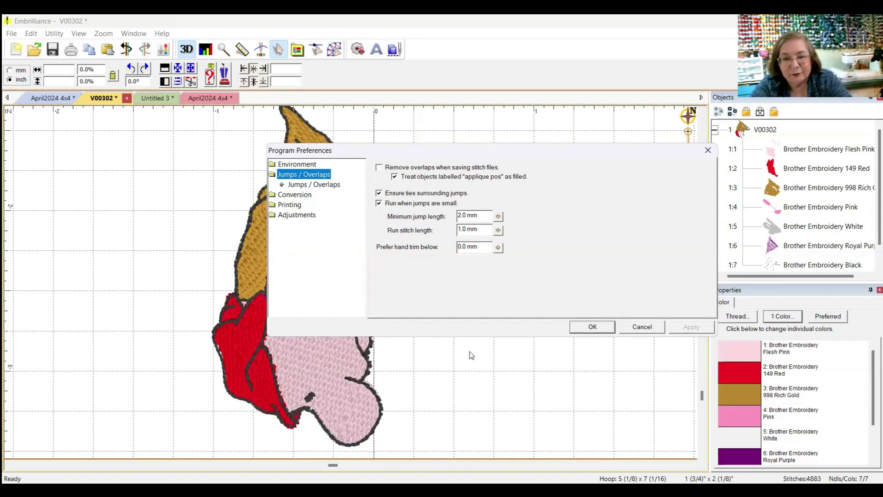
key("Down")
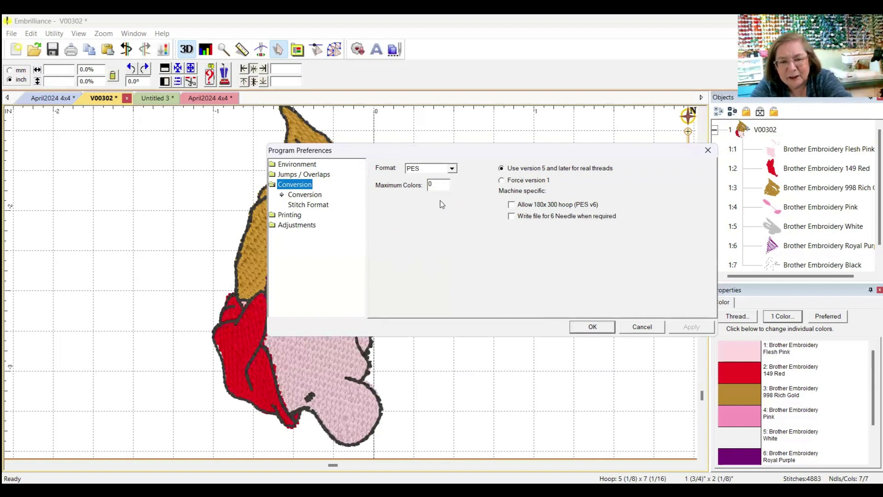
left_click(306, 205)
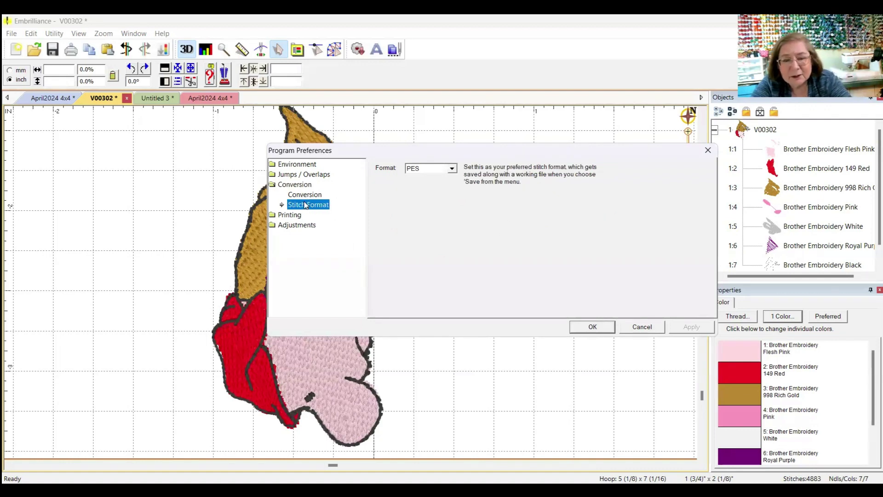
Step: Look through the list of embroidery file formats available as the preferred stitch format
left_click(453, 169)
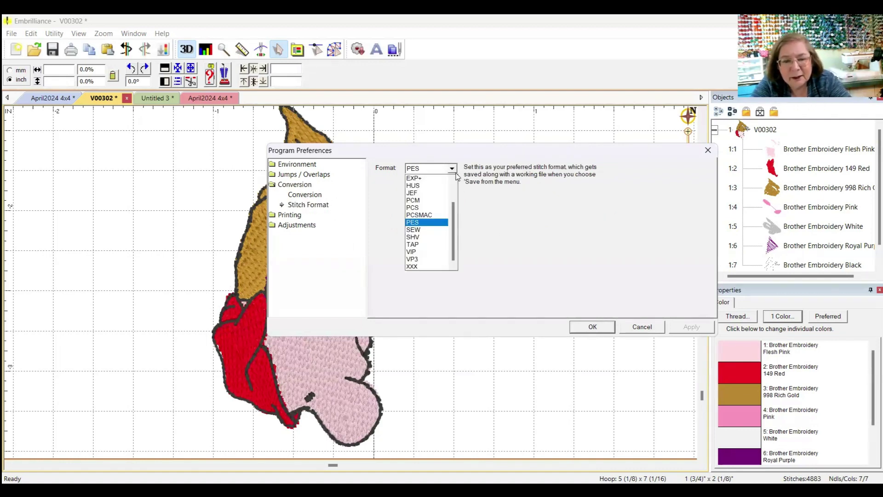
scroll(451, 211, "up", 1)
scroll(449, 192, "up", 1)
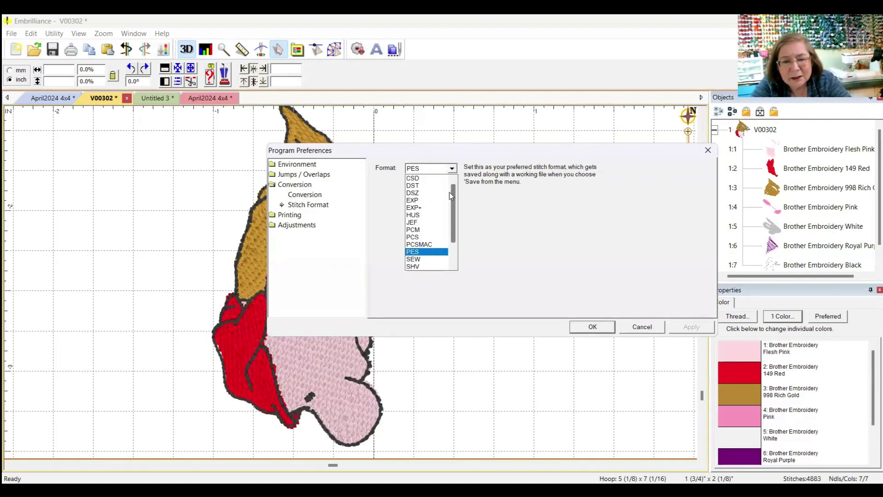
scroll(450, 207, "down", 4)
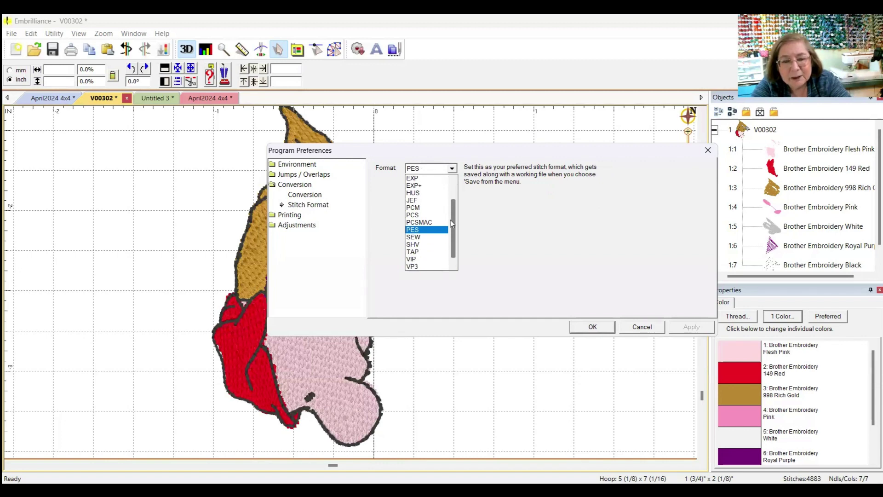
scroll(455, 211, "up", 2)
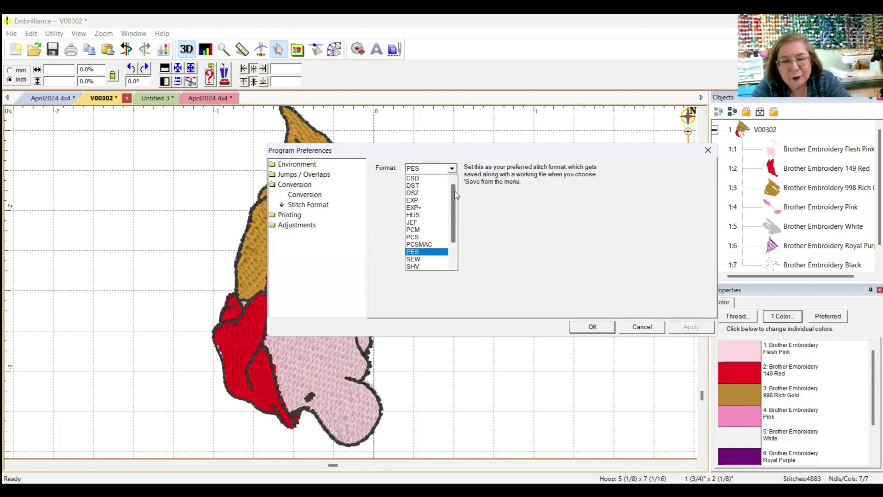
scroll(455, 198, "down", 3)
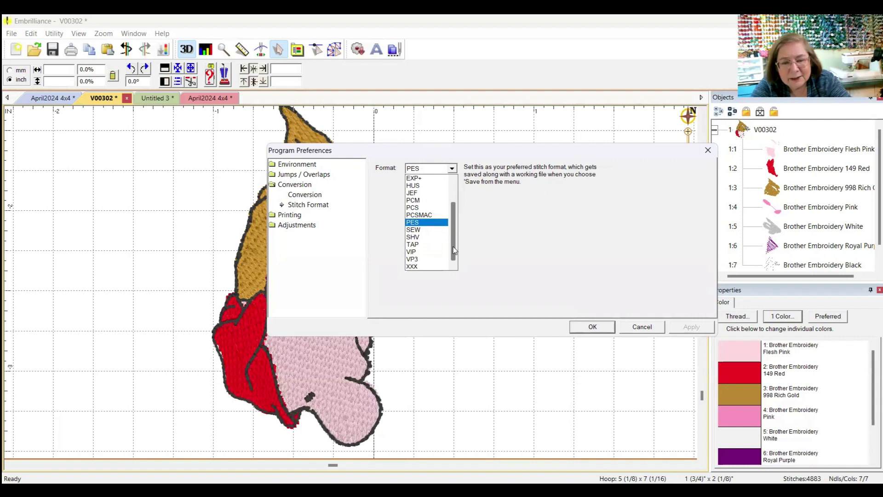
scroll(456, 212, "up", 3)
scroll(458, 223, "down", 2)
scroll(457, 224, "down", 2)
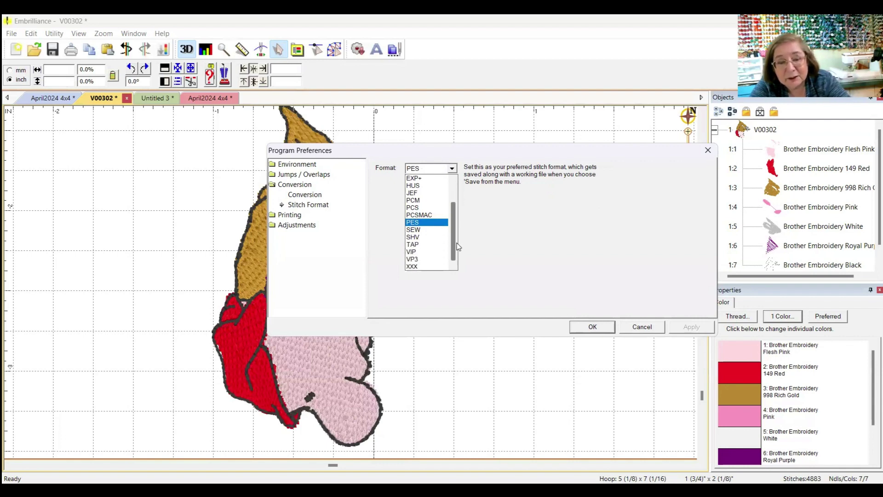
left_click(414, 207)
Step: Set Max. Fill Length to 12.2 mm in the Sizing adjustments and accept the preferences
left_click(285, 224)
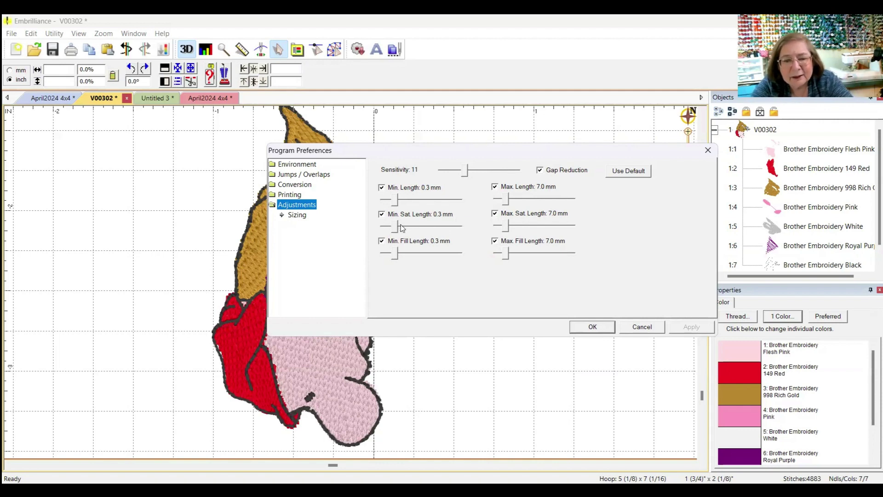
left_click(511, 257)
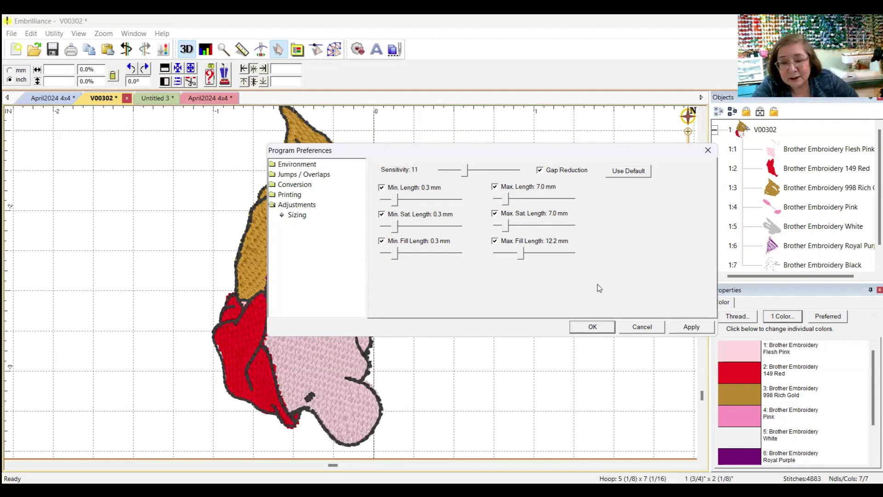
left_click(593, 327)
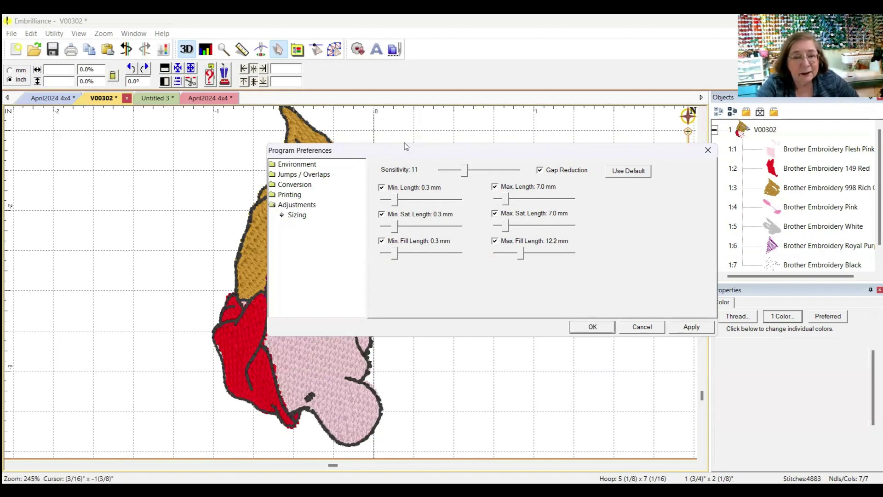
Step: In stitch edit mode, insert stitches after a white stitch on the animal's head beside the ear
left_click(321, 51)
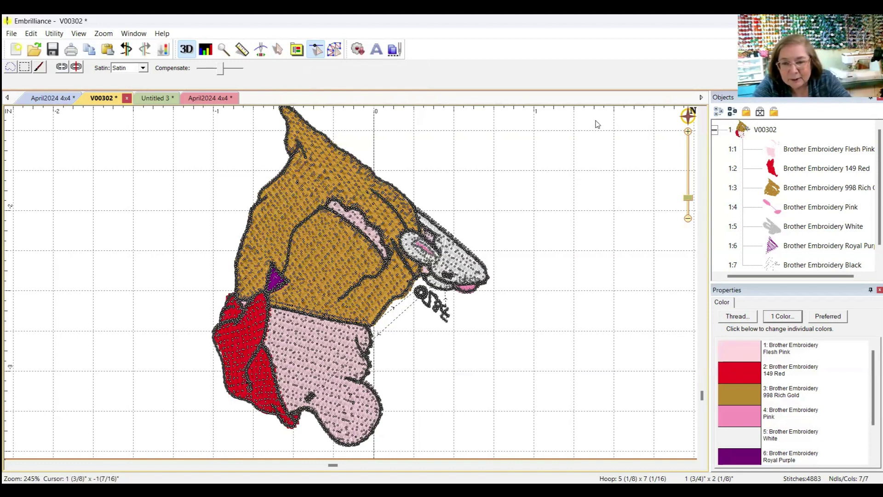
left_click_drag(686, 200, 685, 182)
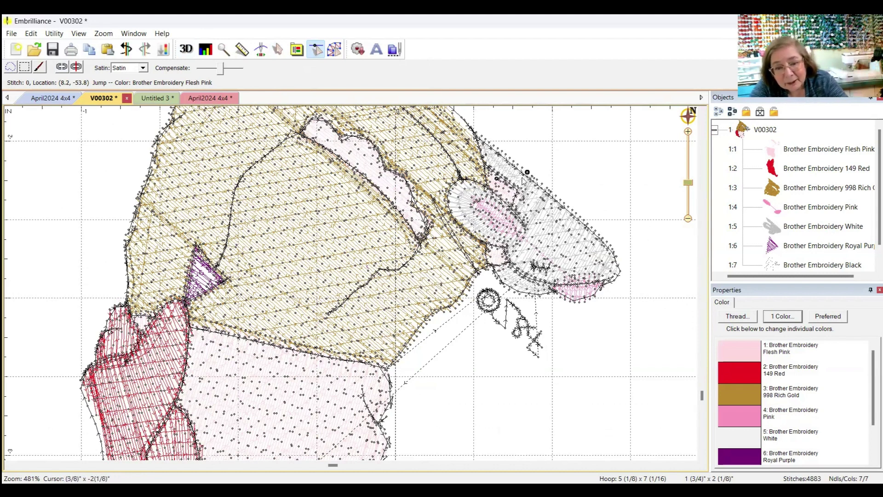
left_click(529, 206)
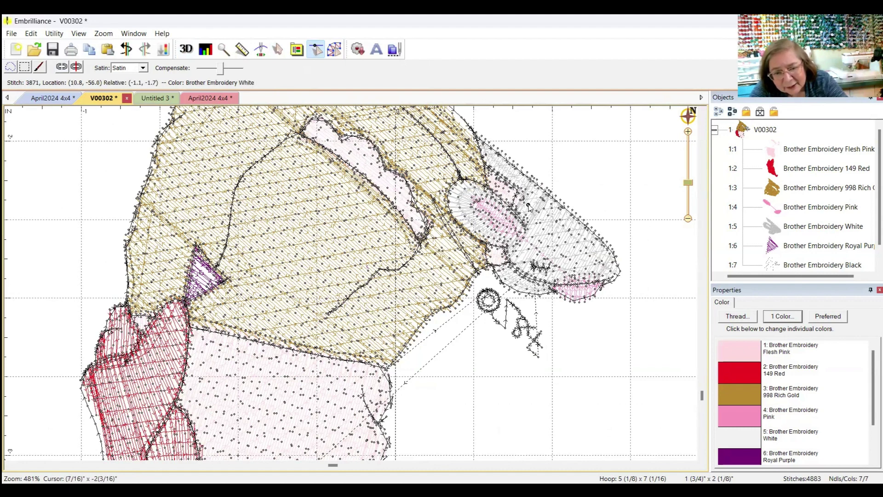
right_click(529, 207)
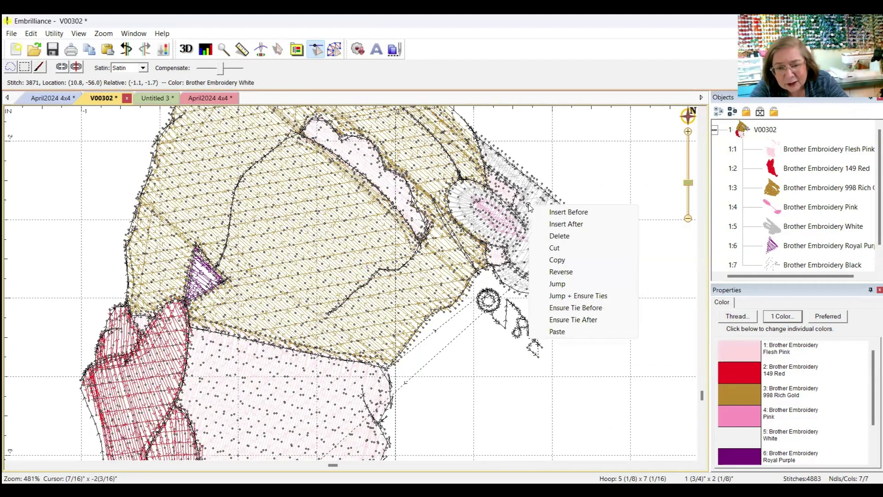
left_click(561, 224)
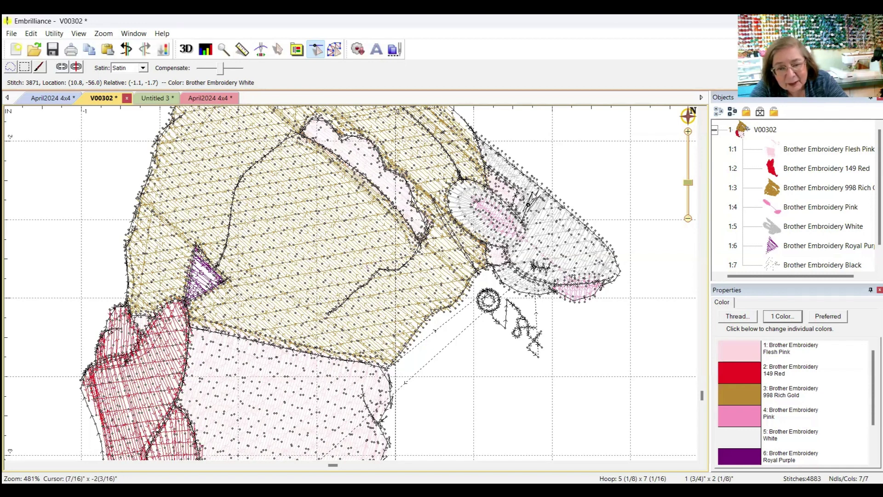
left_click(536, 197)
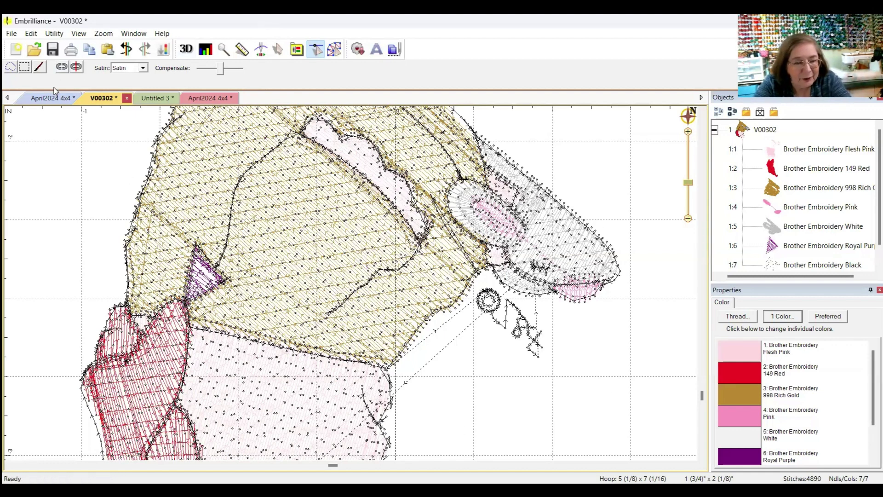
Step: Lasso the small black lettering and circle mark beneath the white head and delete those stitches
left_click(10, 66)
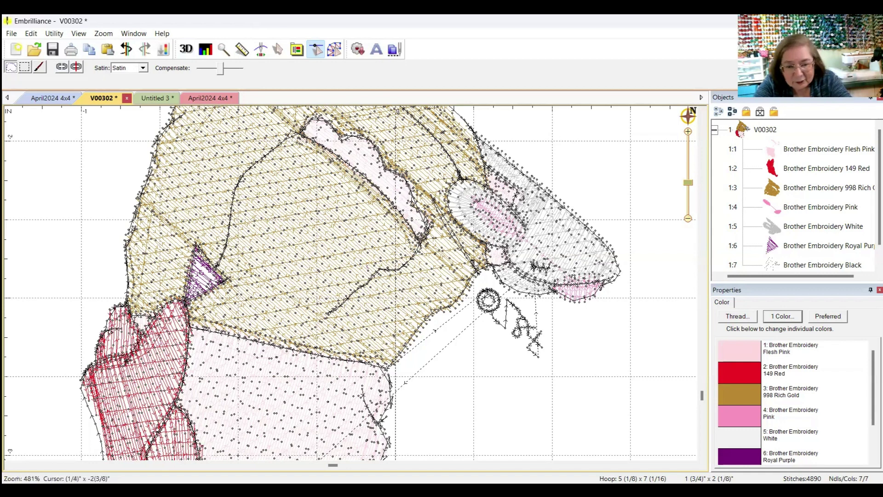
mouse_move(545, 367)
left_mouse_down()
mouse_move(495, 351)
mouse_move(475, 315)
mouse_move(477, 284)
mouse_move(516, 292)
mouse_move(556, 339)
left_mouse_up()
key("Delete")
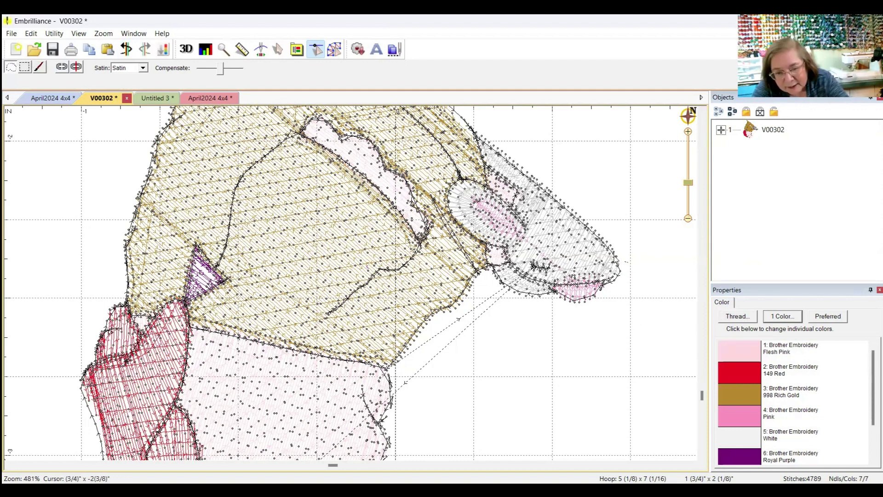
Step: Select the stitches along the upper edge of the white head and pull them up and outward from the design
mouse_move(570, 233)
left_mouse_down()
mouse_move(547, 204)
mouse_move(612, 249)
mouse_move(529, 157)
mouse_move(558, 164)
left_mouse_up()
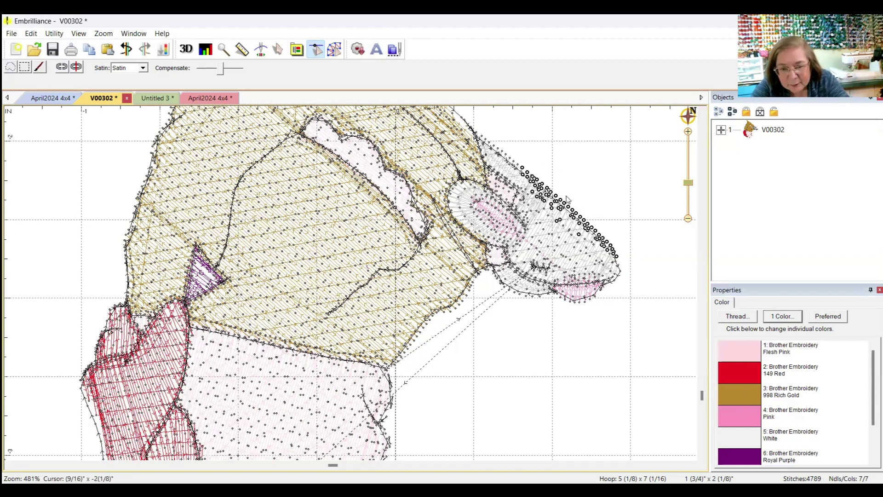
left_click(564, 215)
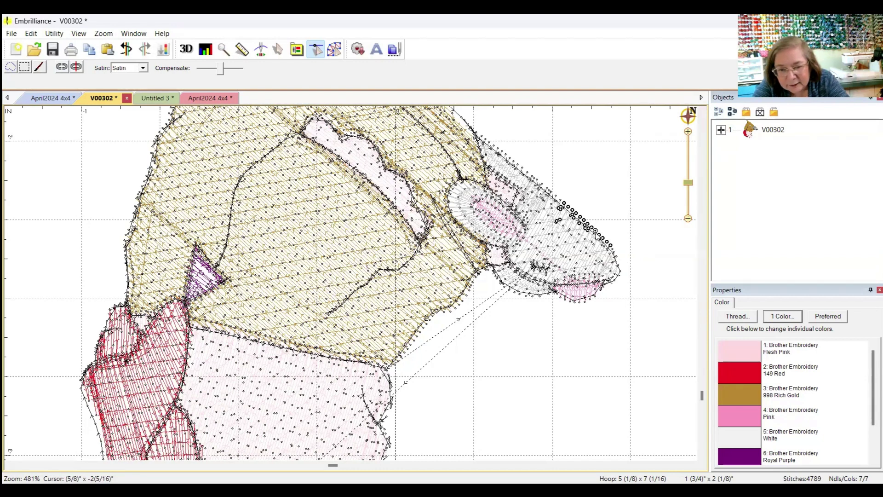
left_click_drag(598, 235, 647, 155)
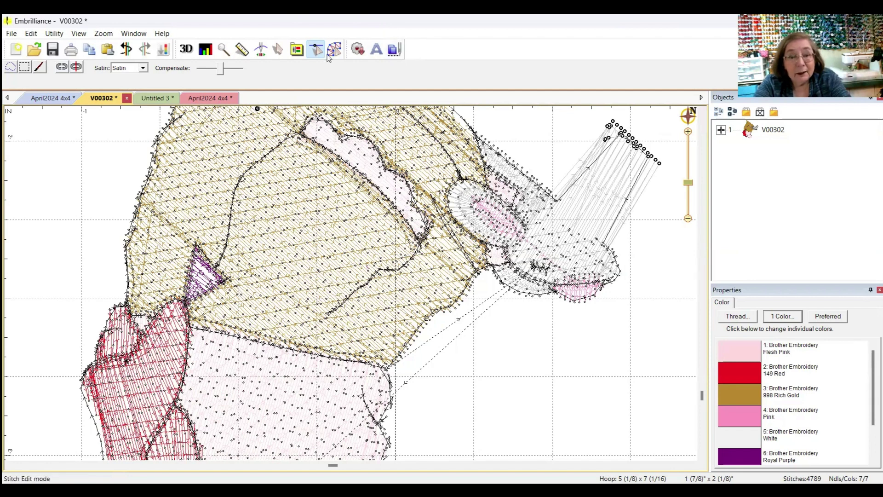
Step: Paste a copy of the pulled-out white and black stitches as a separate object and show it in select mode
left_click(293, 245)
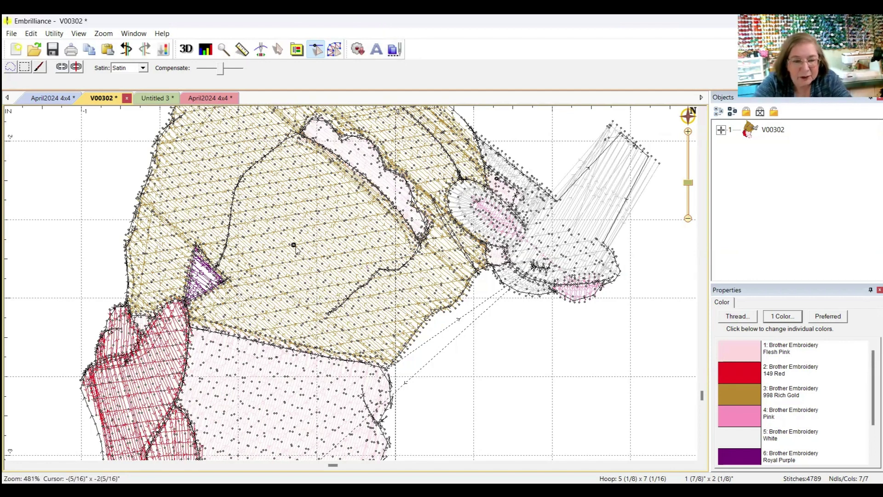
right_click(293, 245)
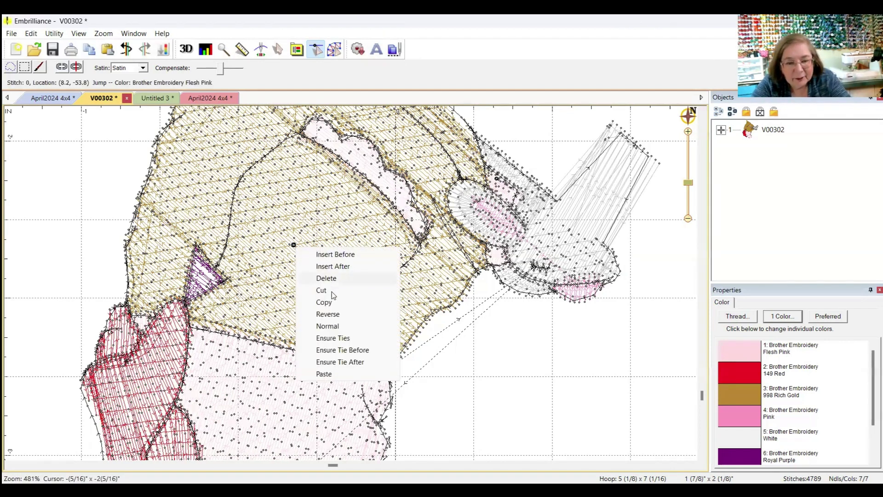
left_click(339, 361)
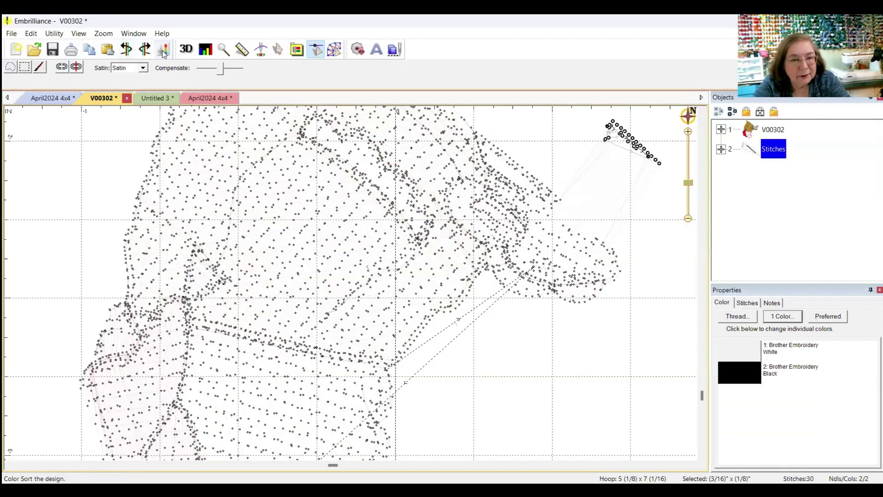
left_click(318, 50)
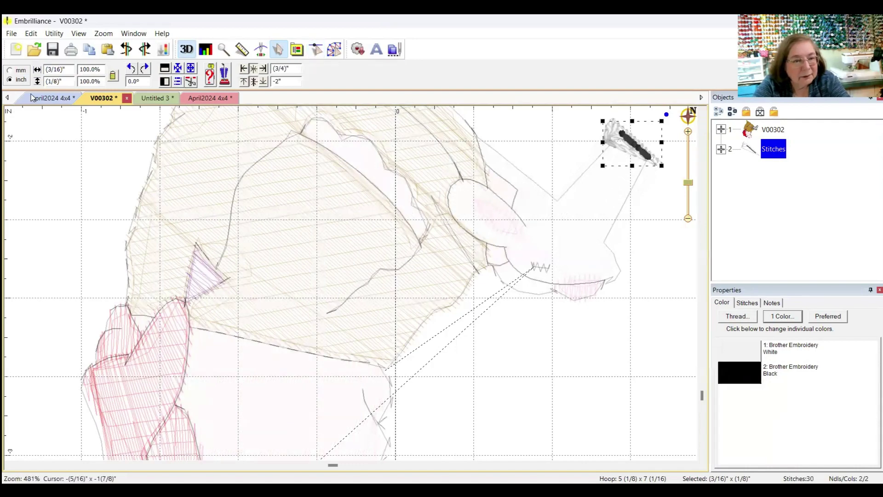
Step: In stitch edit mode, lasso a round patch of stitch points in the middle of the gold hood and delete them
left_click(316, 49)
left_click(10, 68)
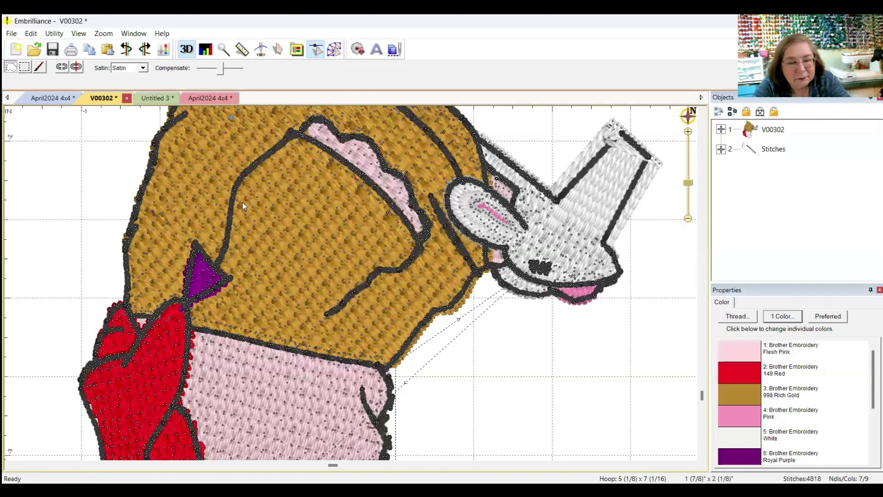
mouse_move(276, 248)
left_mouse_down()
mouse_move(305, 288)
mouse_move(353, 263)
mouse_move(351, 230)
mouse_move(313, 212)
left_mouse_up()
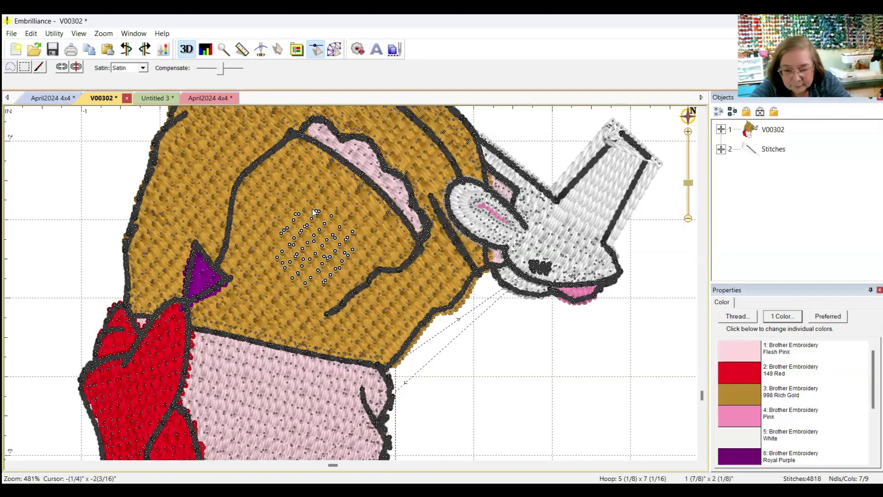
key("Delete")
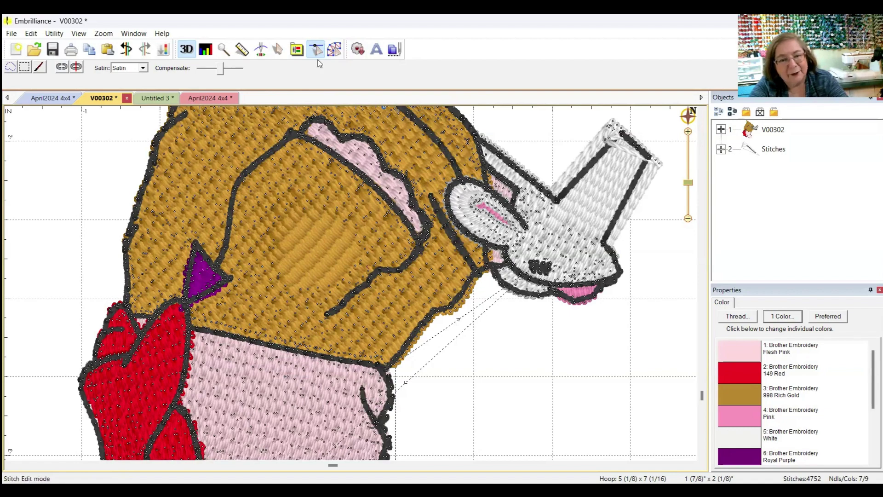
Step: Switch to Create Designs mode and cycle through its tool sets up to the one with the Path tools
left_click(335, 50)
left_click(335, 51)
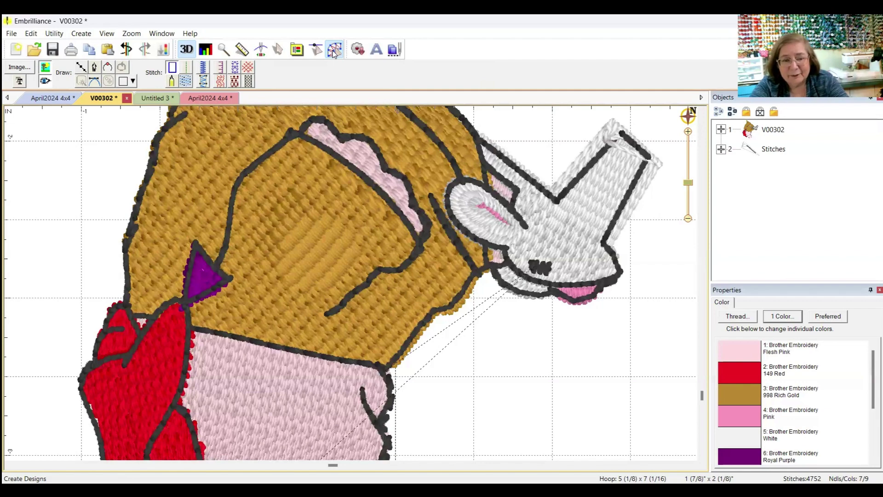
left_click(335, 51)
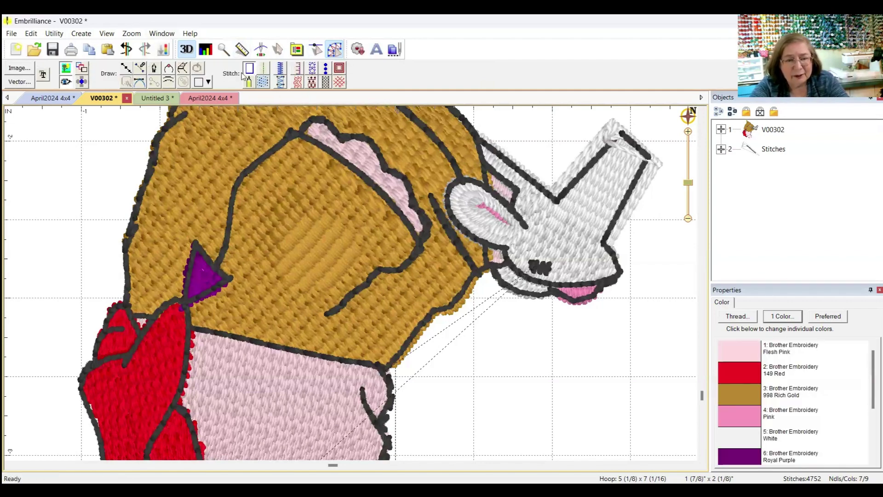
left_click(334, 50)
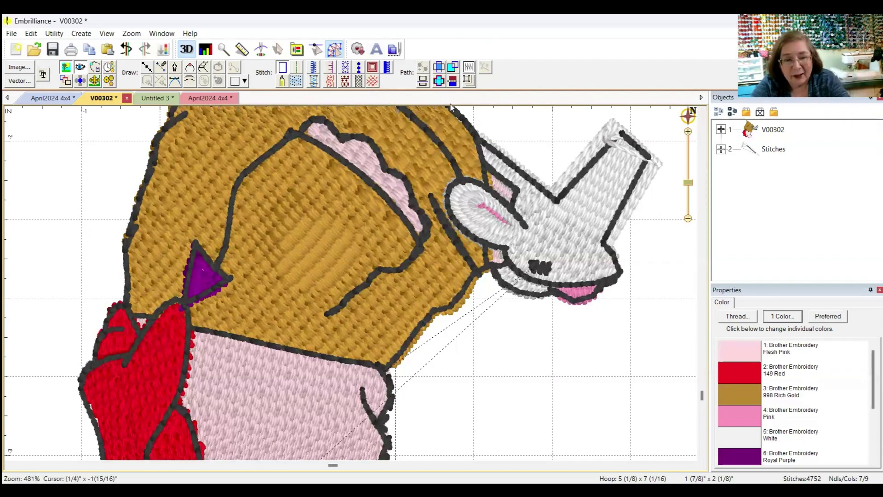
Step: Open the design Library and change its catalog from Embrilliance: Outlines to Embrilliance
left_click(359, 50)
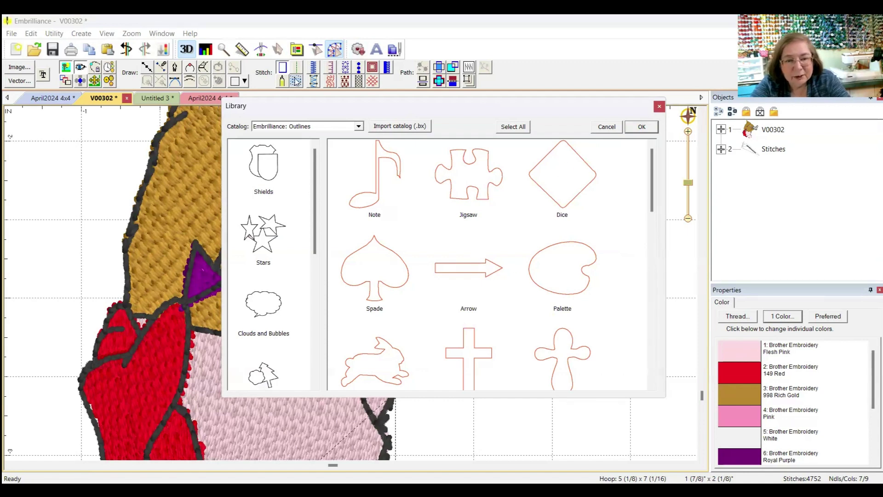
left_click(358, 127)
left_click(298, 137)
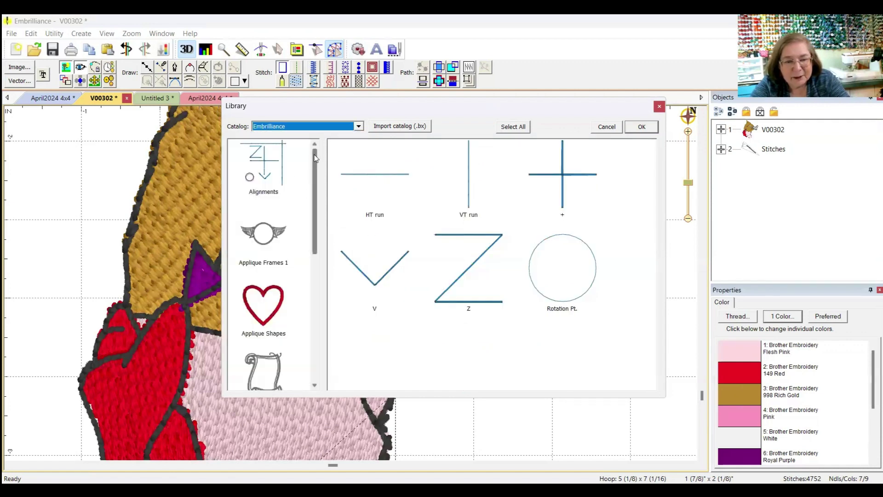
Step: Browse the Embrilliance catalog's design categories, viewing the designs in Motifs 1 and Frames 1
left_click_drag(315, 165, 313, 296)
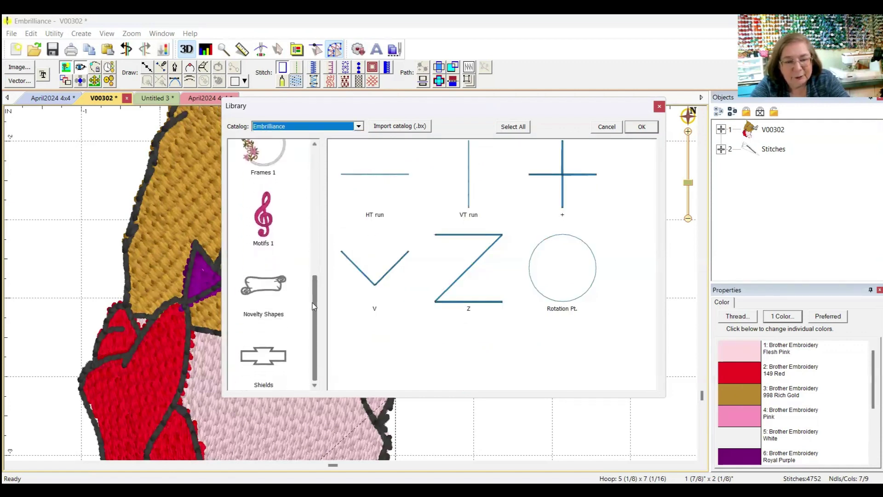
left_click(253, 357)
left_click(274, 226)
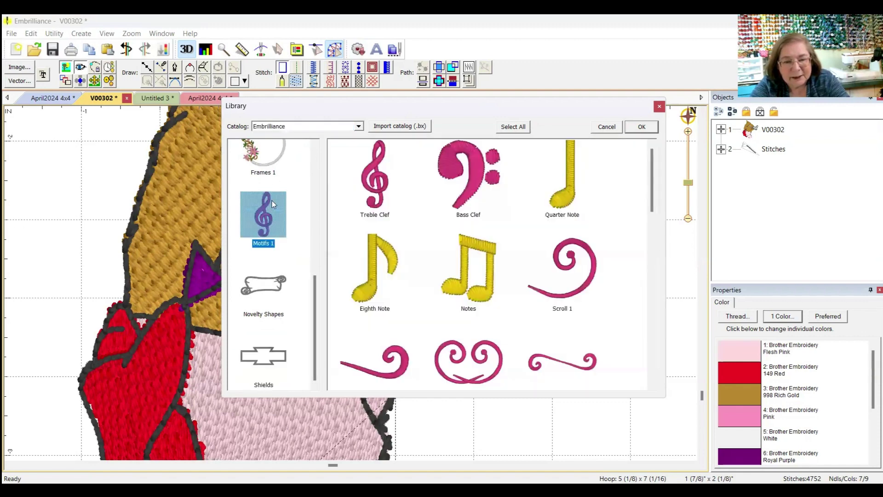
left_click(278, 158)
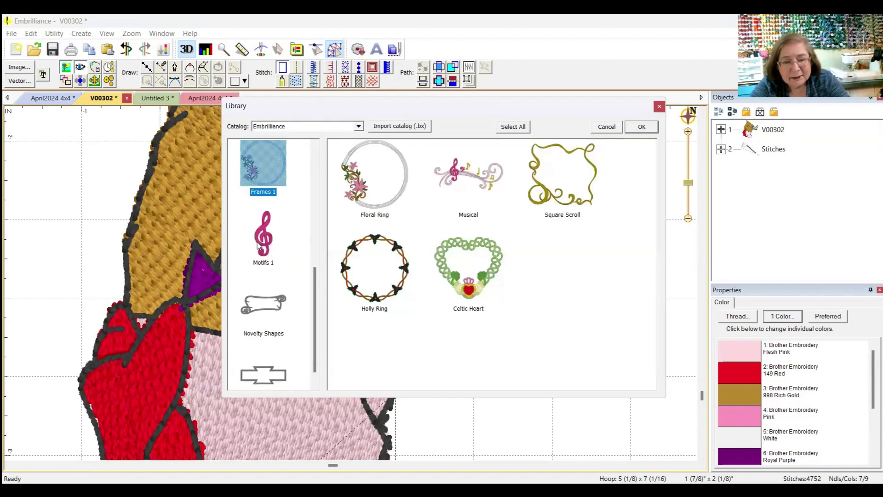
left_click(260, 245)
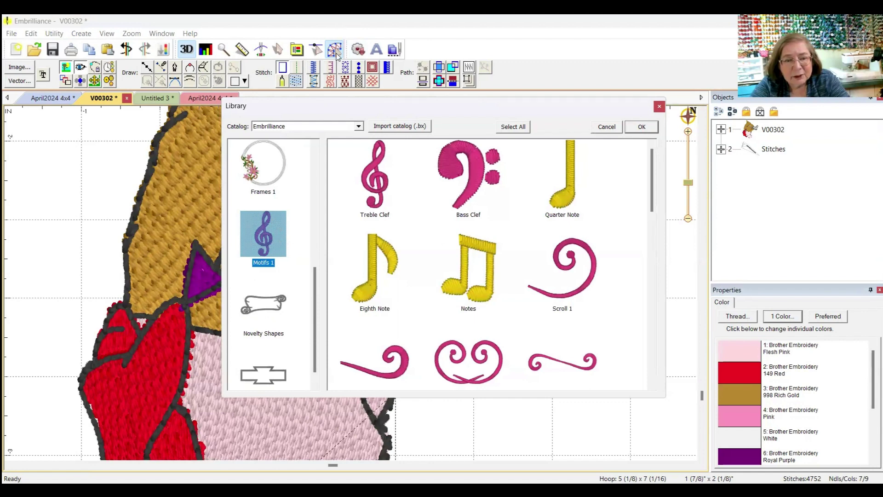
Step: View the Embrilliance: Envelopes and Shared: Project Blog catalogs, and close the Library without choosing a design
left_click(359, 127)
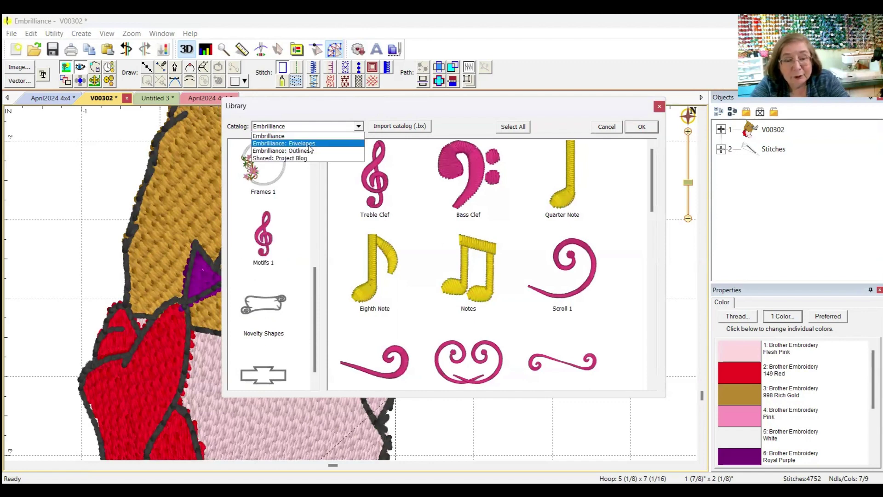
left_click(309, 144)
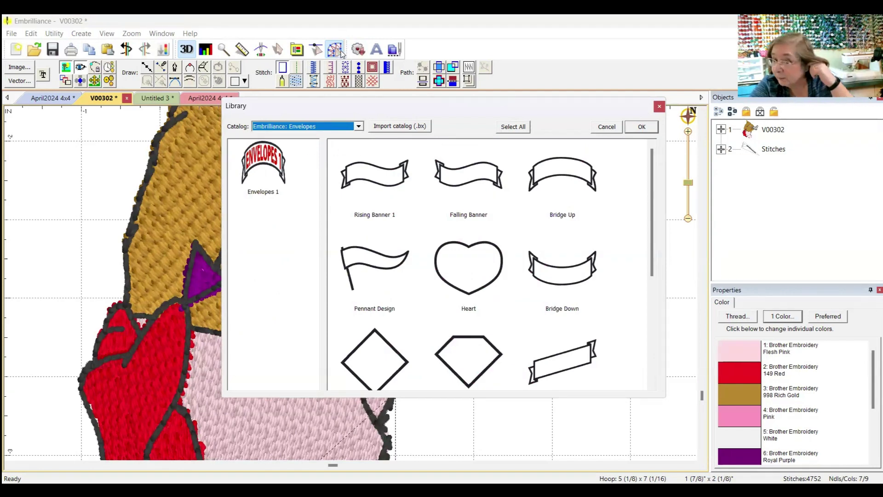
left_click(358, 126)
left_click(315, 160)
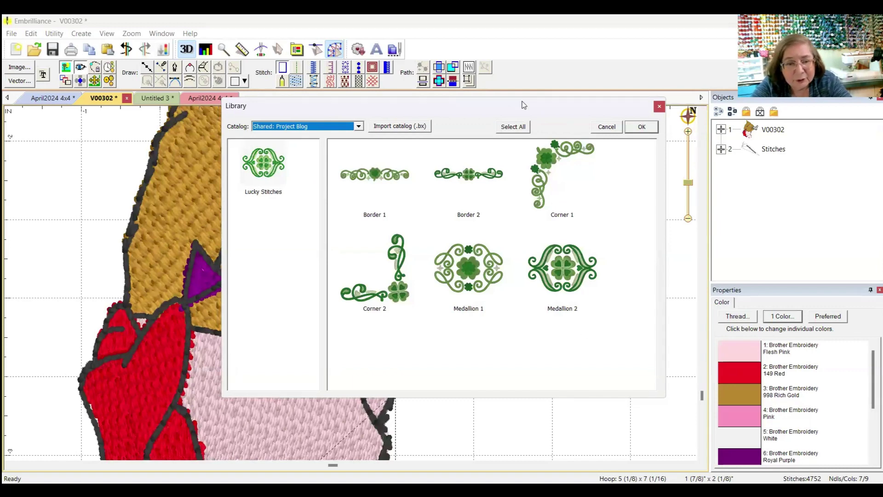
left_click(358, 126)
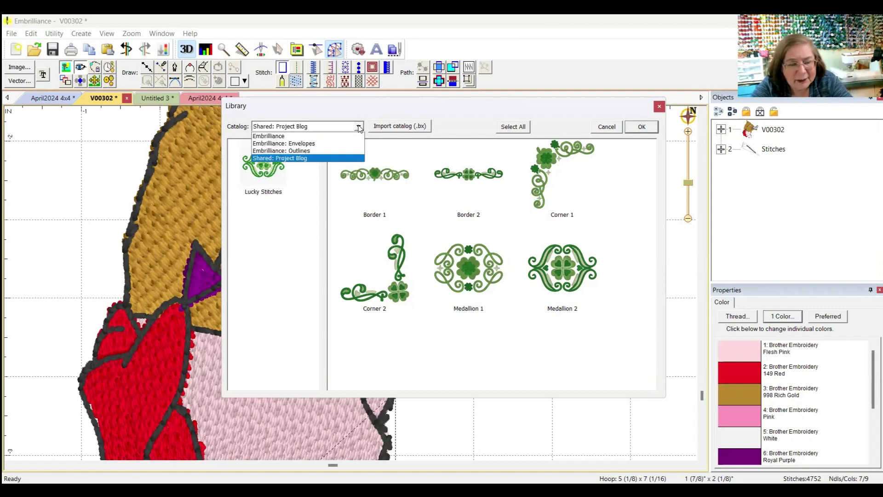
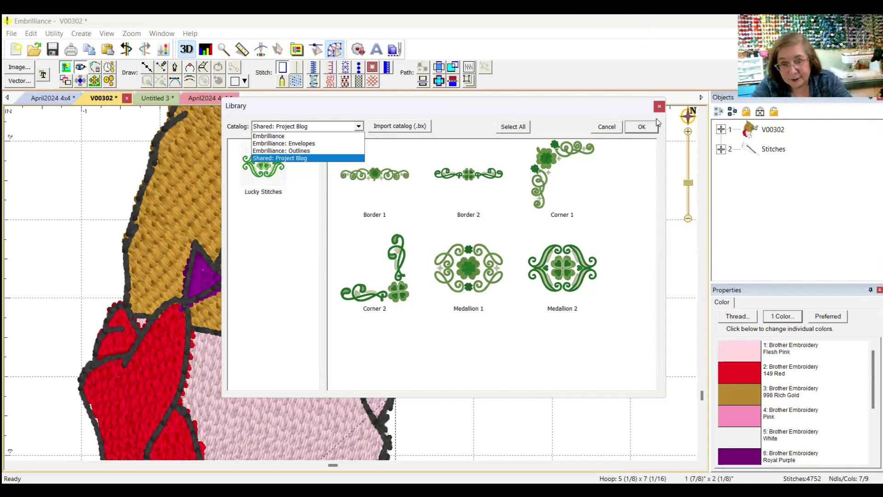
left_click(642, 128)
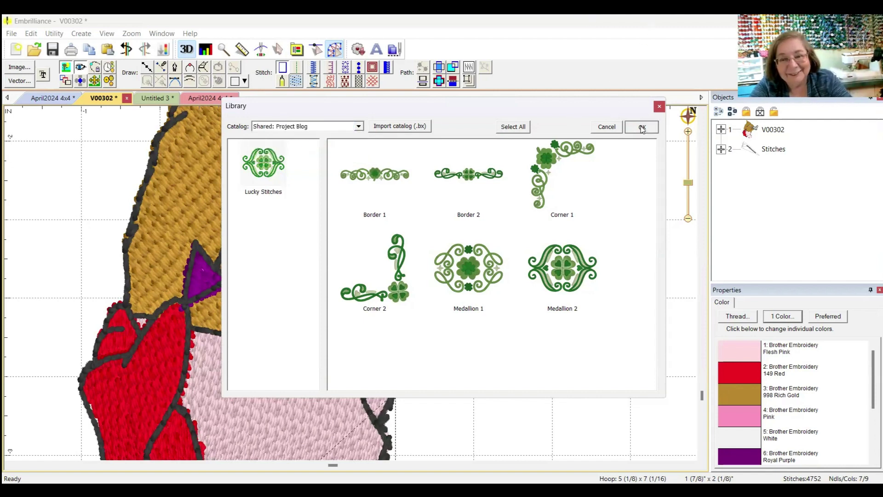
left_click(642, 127)
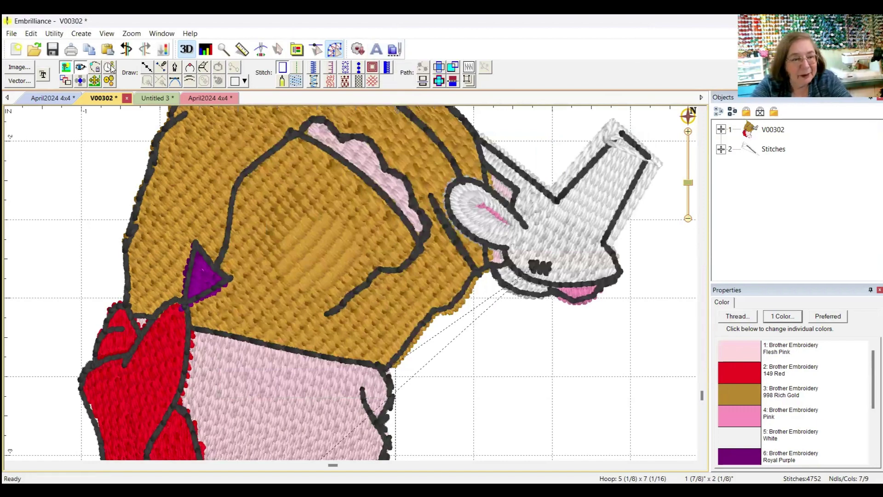
Step: Start a new design page and add a default ABC lettering object to it
left_click(16, 49)
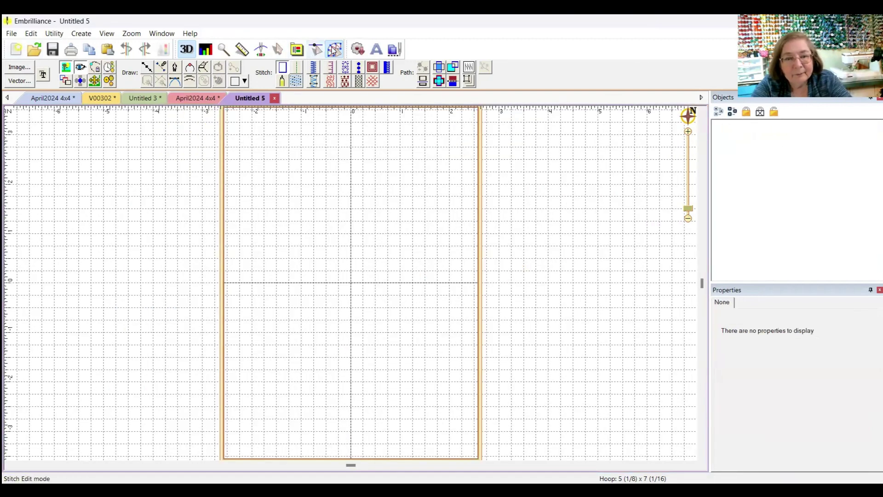
left_click(377, 49)
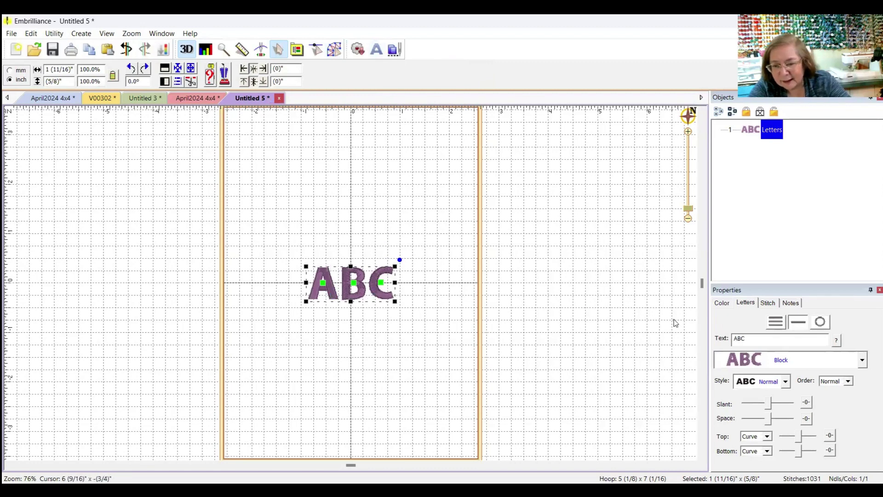
Step: Look through the whole list of fonts available for the ABC lettering and close it without choosing one
left_click(862, 361)
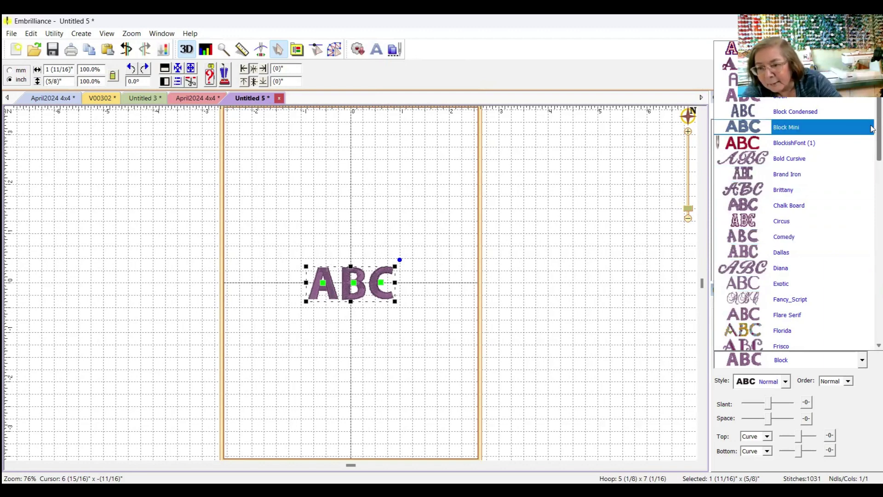
scroll(872, 129, "down", 5)
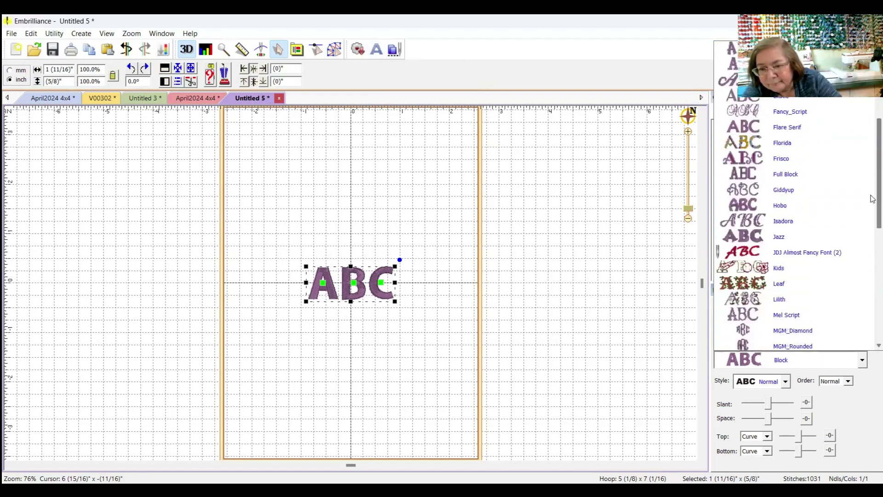
left_click_drag(873, 212, 872, 245)
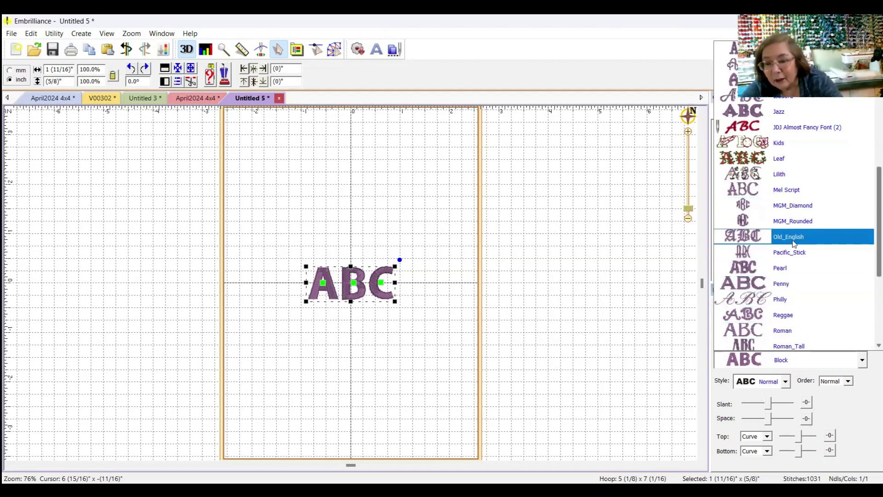
scroll(794, 244, "down", 4)
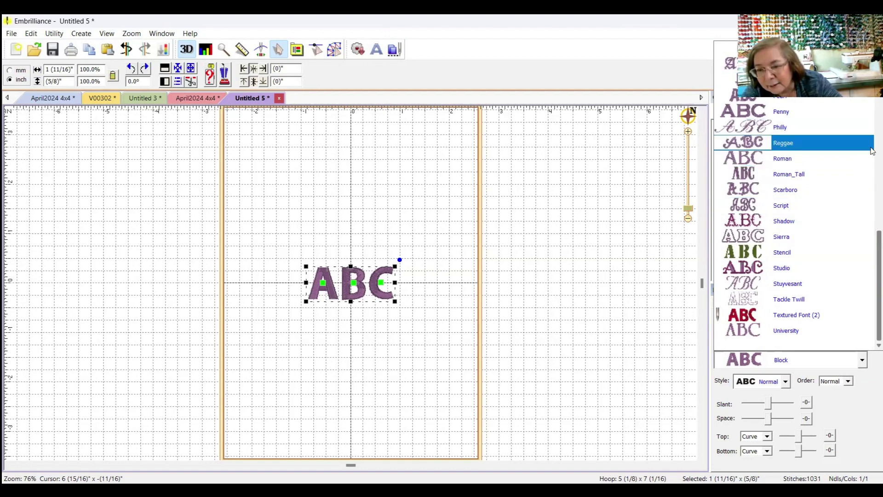
left_click_drag(873, 246, 874, 109)
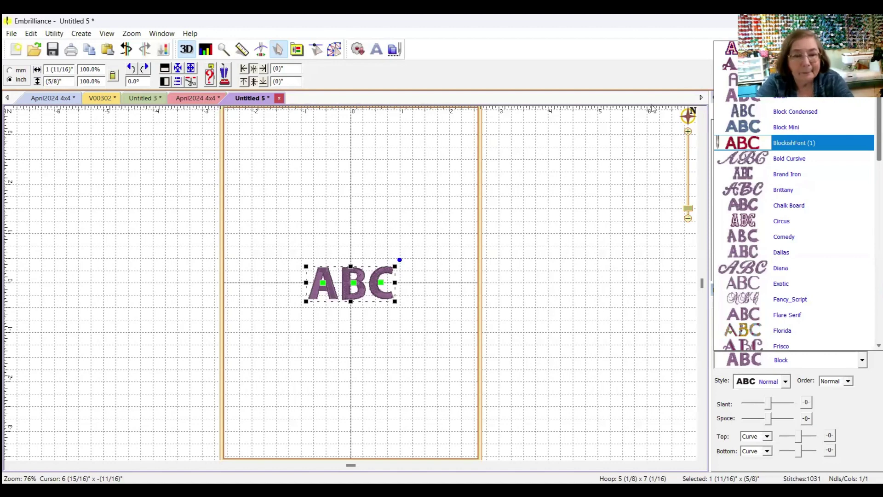
left_click(597, 204)
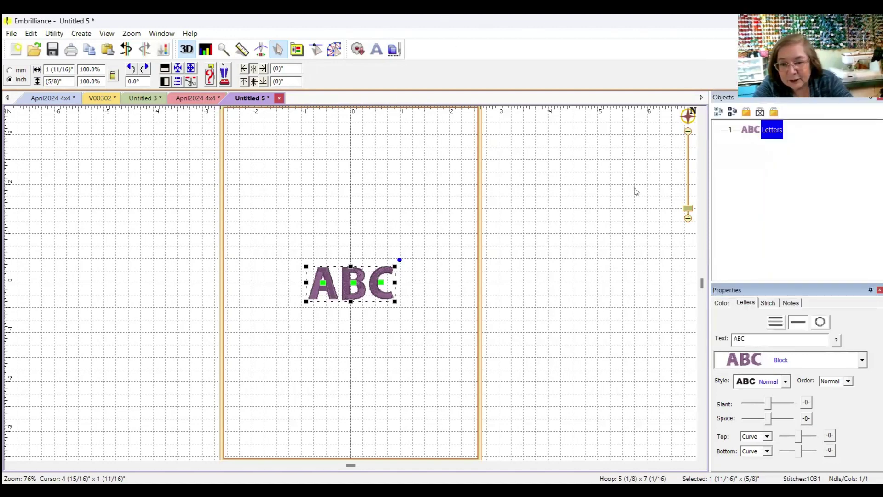
Step: Try the multi-line, single-line and circle layouts on the ABC lettering to compare their options
left_click(781, 324)
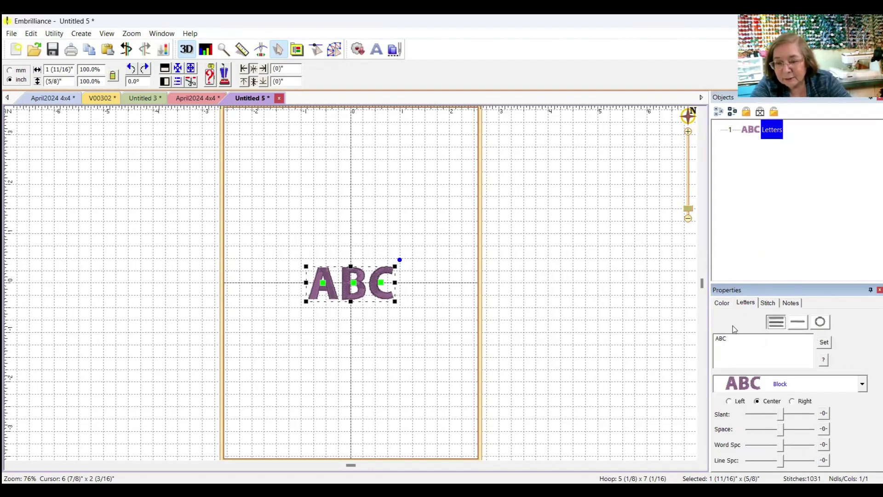
left_click(800, 325)
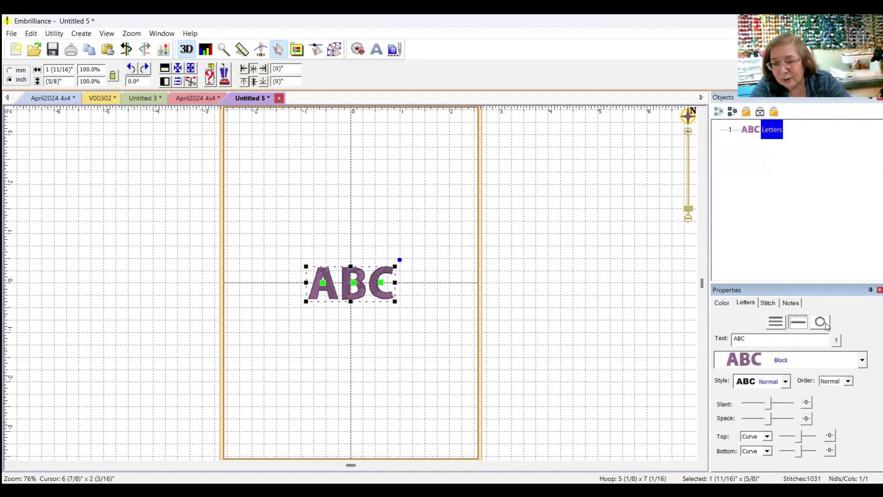
left_click(822, 324)
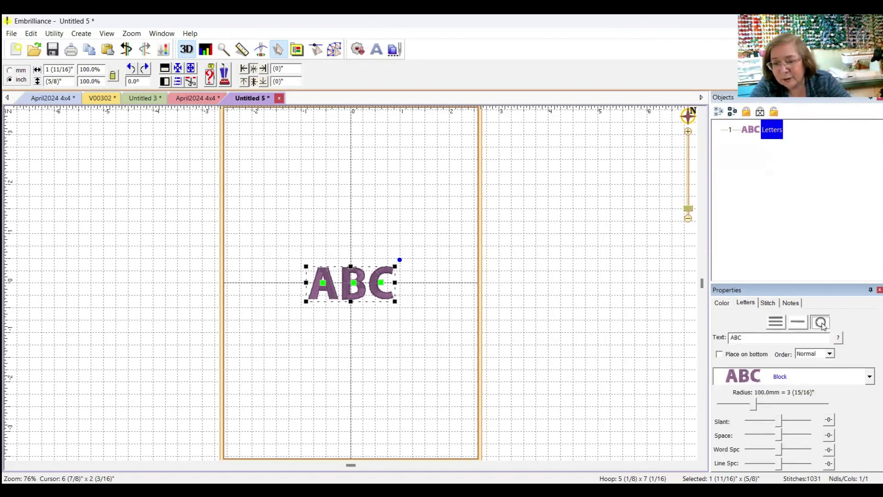
Step: Return the lettering to the single-line layout with the text "fghjk" and set its font to Diana
left_click(799, 326)
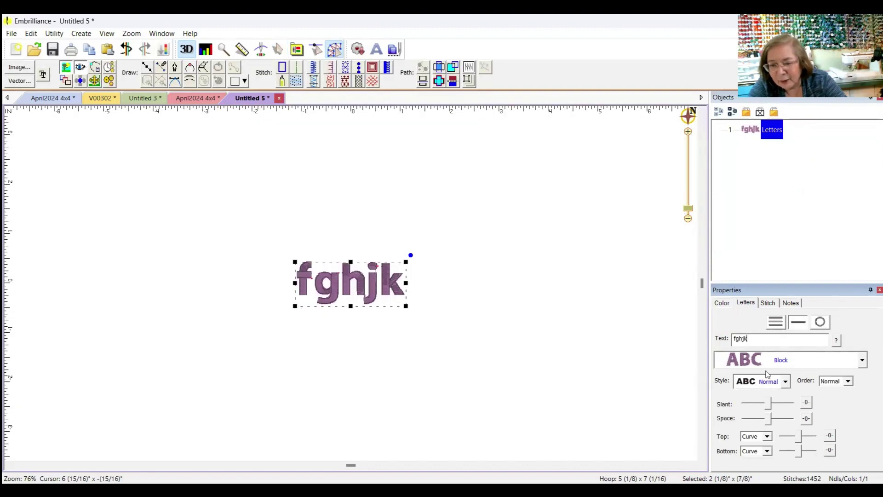
left_click(862, 361)
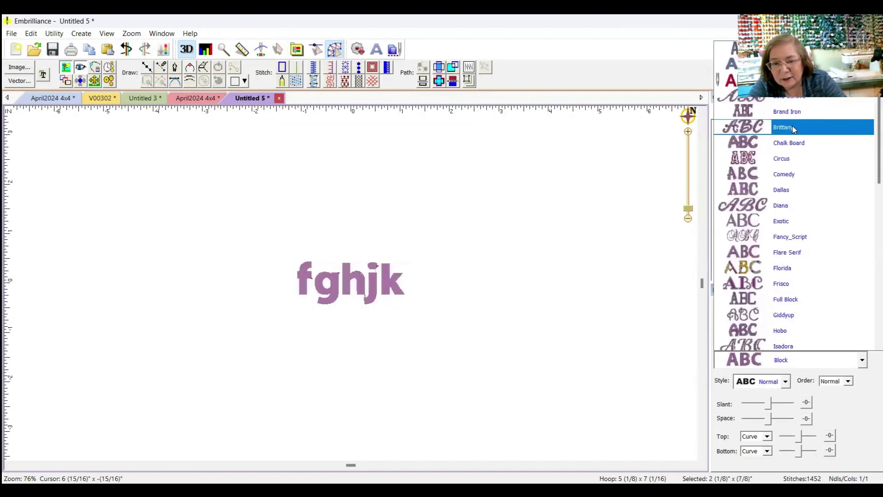
left_click(721, 207)
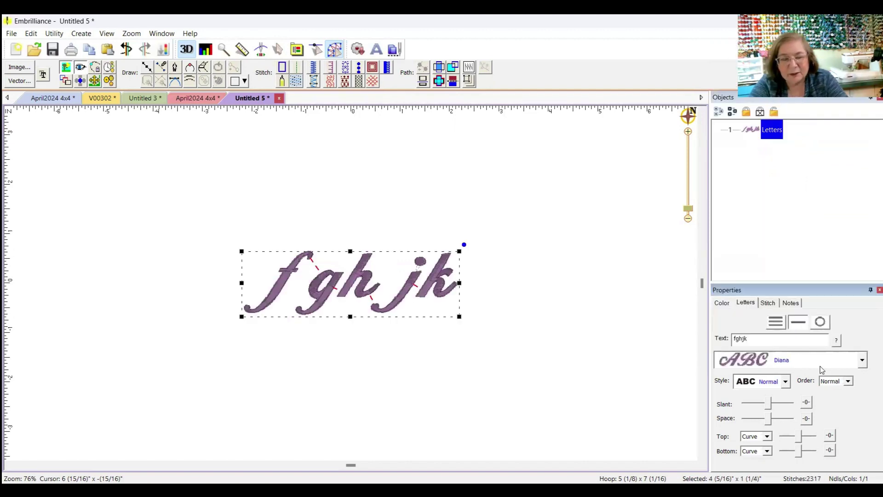
Step: Try the Vertical style on the fghjk lettering, review the other available styles and restore the Normal style
left_click(786, 382)
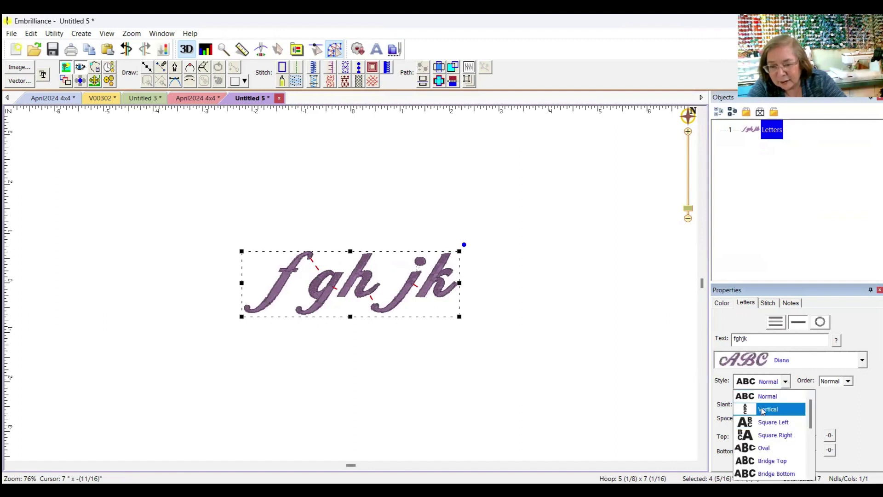
left_click(763, 410)
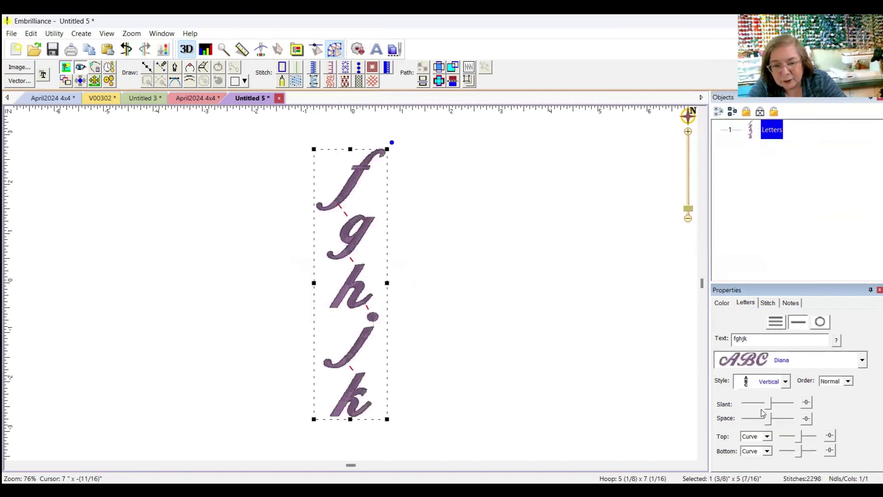
left_click(785, 382)
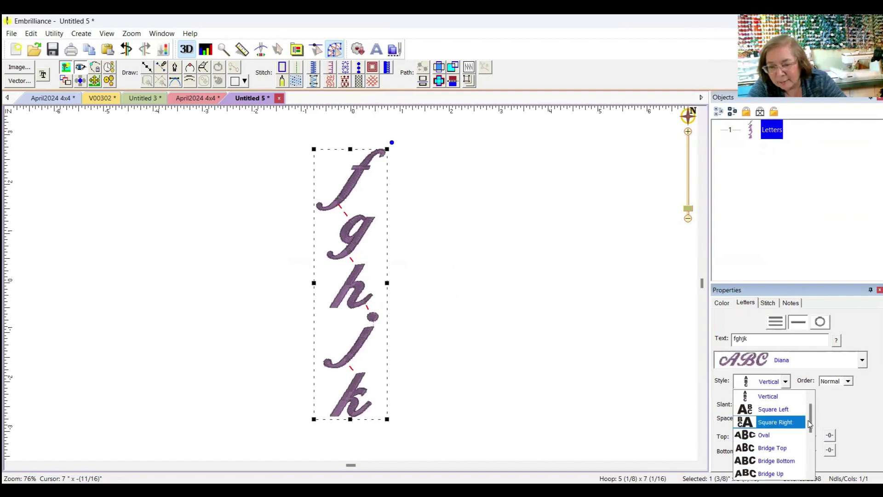
left_click_drag(811, 423, 818, 466)
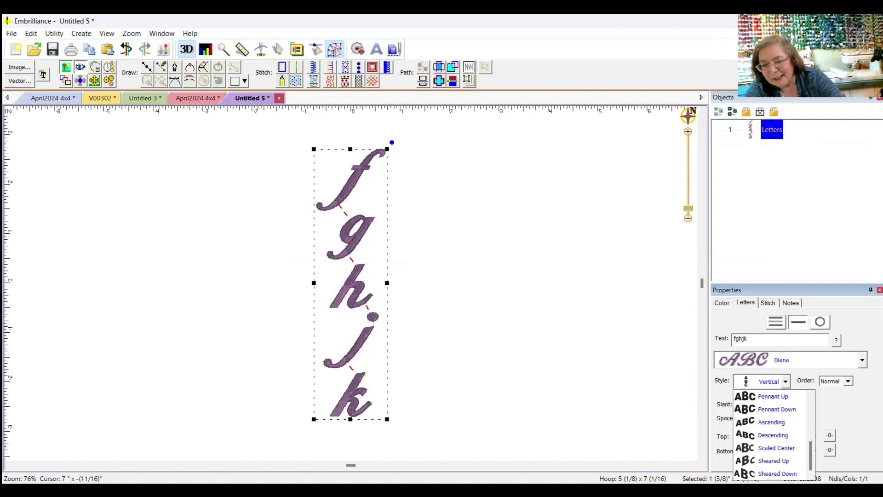
scroll(652, 405, "up", 2)
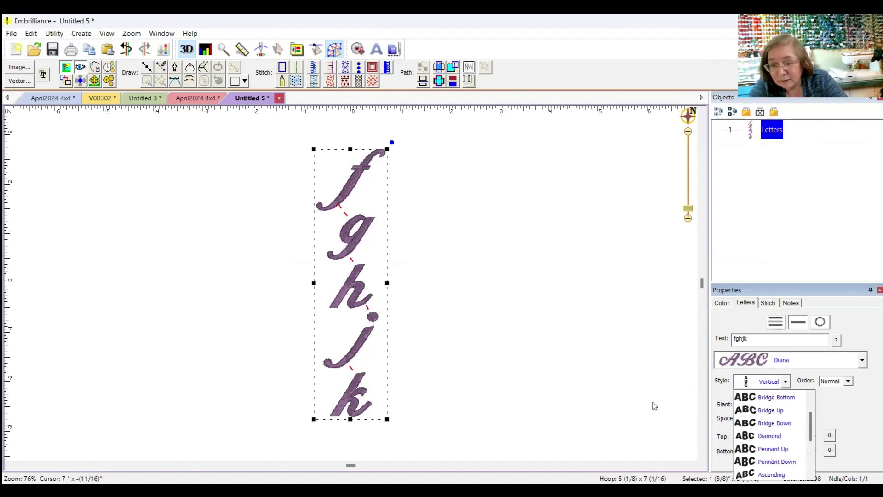
left_click(805, 383)
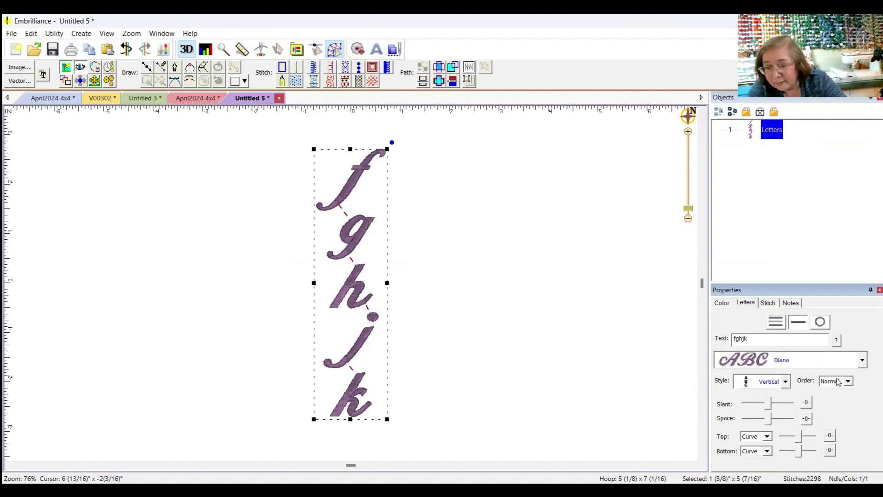
left_click(780, 383)
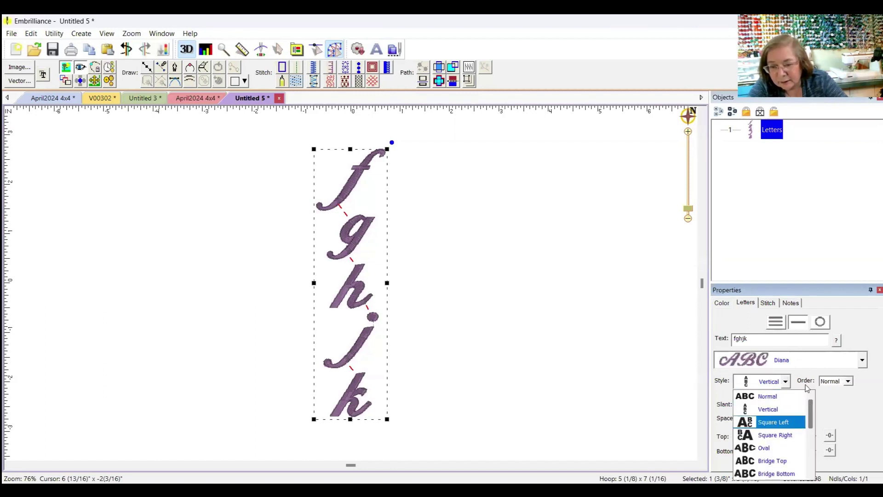
left_click(759, 400)
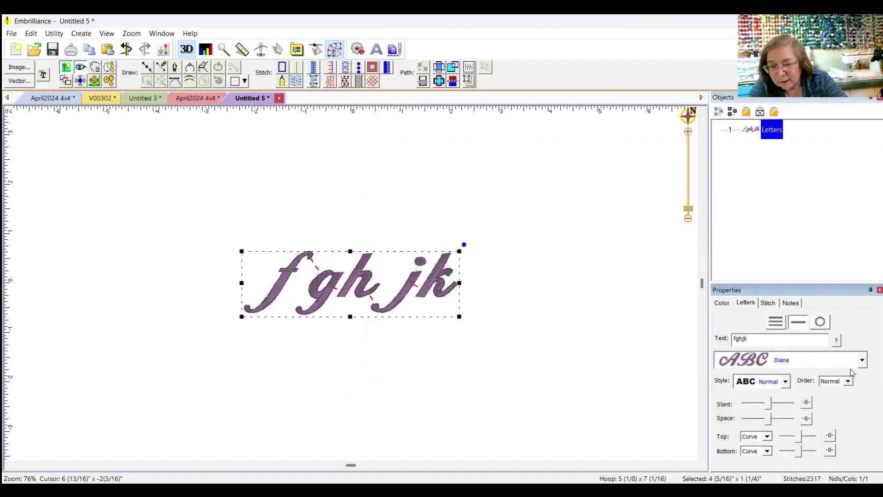
Step: View the stitching order options for the fghjk lettering and leave the order at Normal
left_click(849, 381)
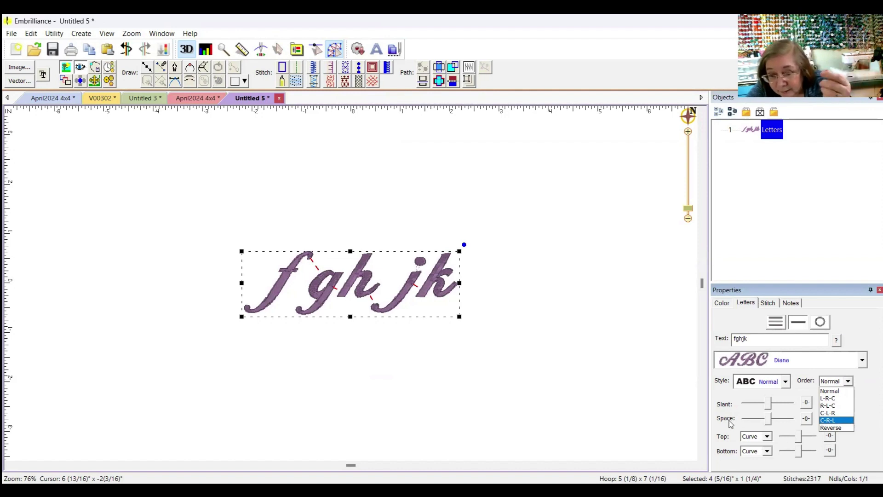
left_click(716, 390)
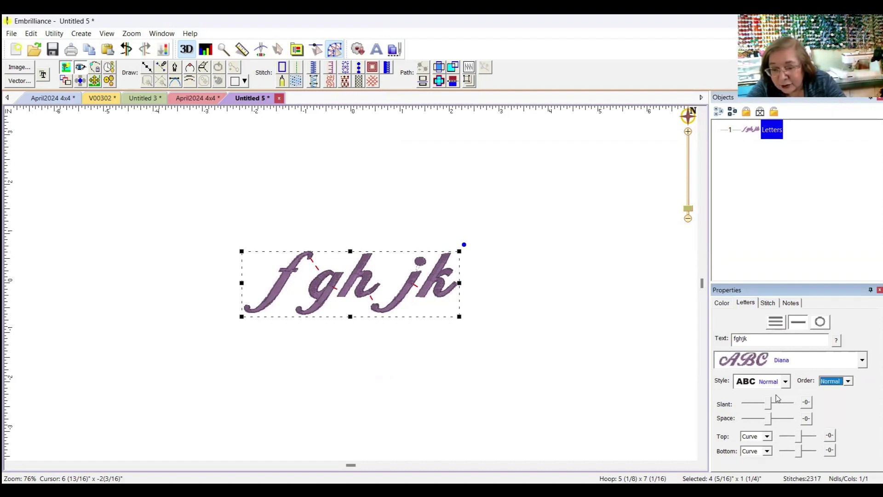
Step: Increase the slant and the letter spacing of the fghjk lettering slightly
left_click(768, 404)
left_click_drag(770, 404, 778, 398)
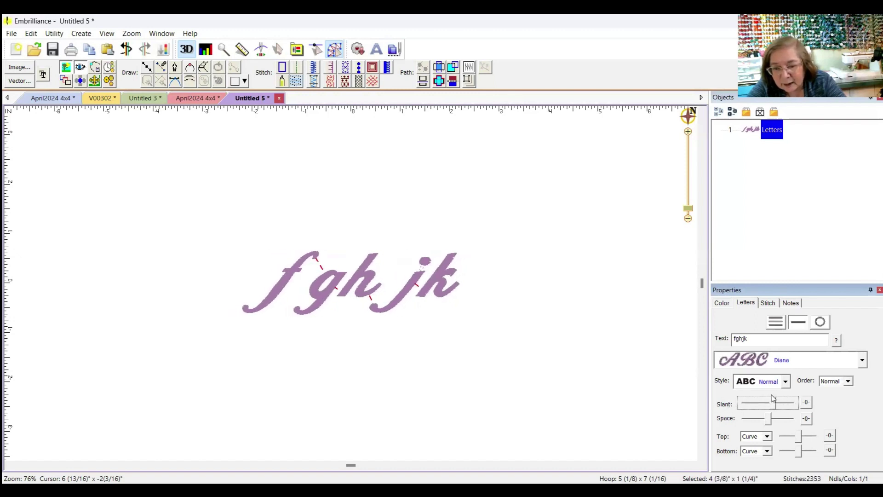
mouse_move(769, 417)
left_mouse_down()
mouse_move(782, 418)
mouse_move(727, 419)
mouse_move(786, 417)
mouse_move(774, 417)
left_mouse_up()
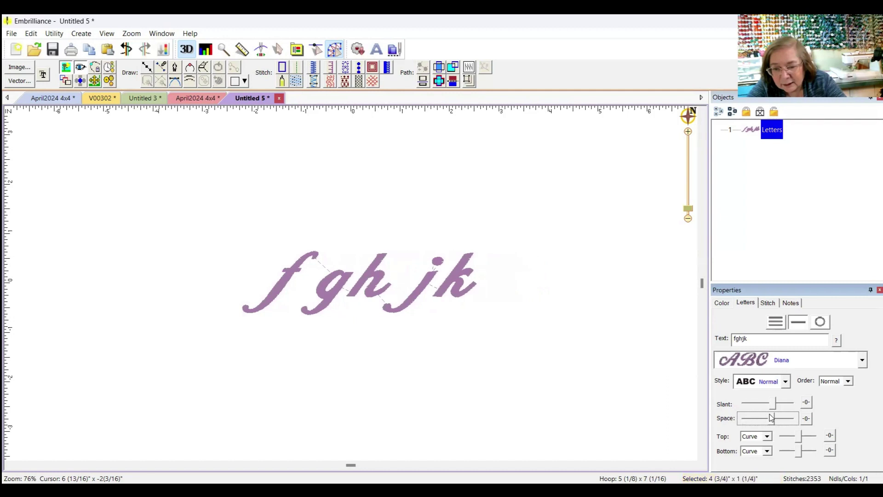
Step: Set the top shape of the fghjk lettering to Grow and stretch it slightly taller, to about 1 5/16 inches
left_click(767, 437)
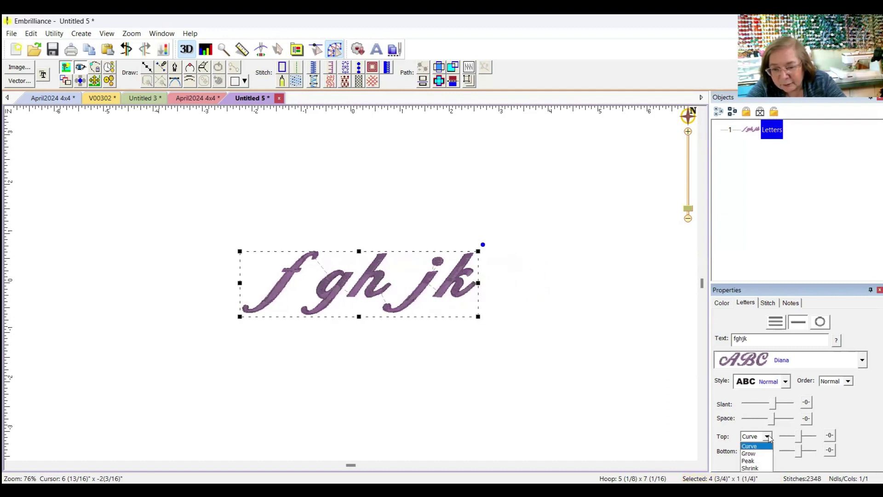
left_click(755, 454)
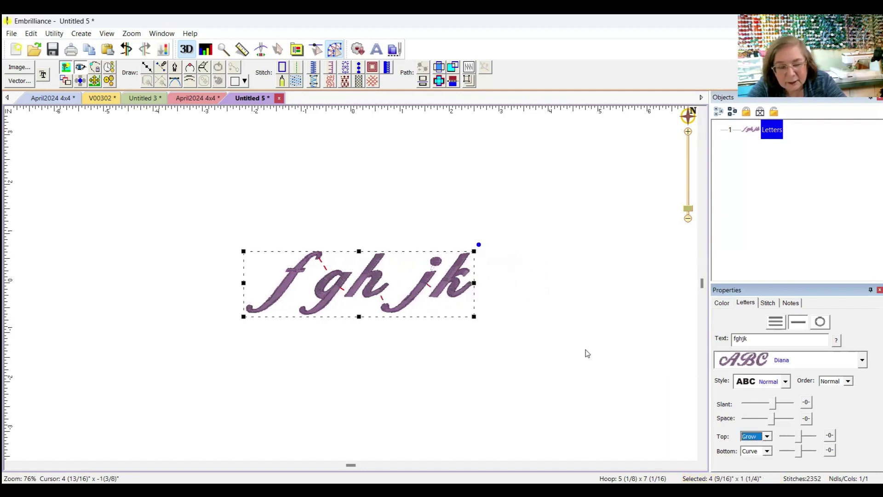
mouse_move(359, 249)
left_mouse_down()
mouse_move(357, 169)
mouse_move(358, 267)
mouse_move(357, 249)
left_mouse_up()
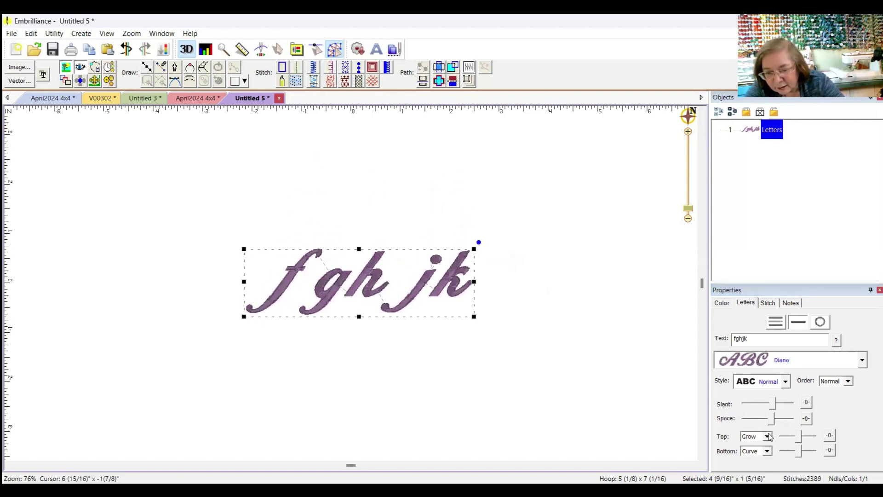
Step: Apply the Bridge Top style to the lettering, set its top shape to Grow and finish with a low Grow amount
left_click(786, 381)
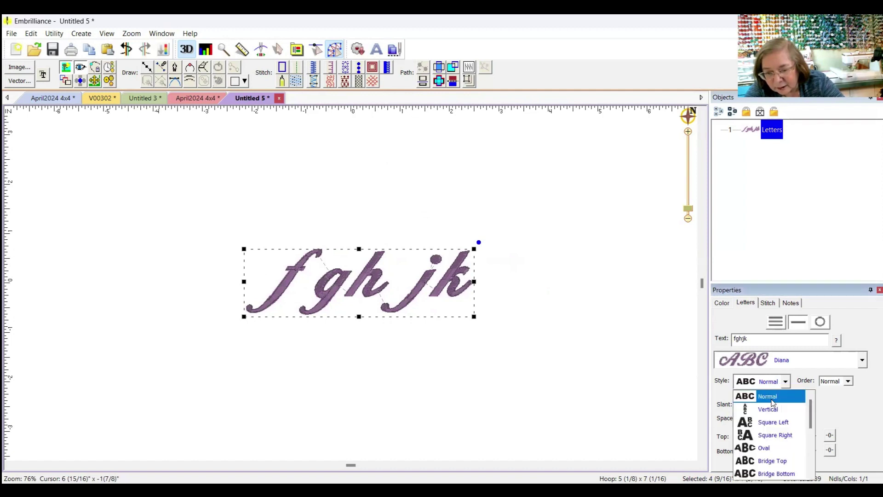
left_click(751, 461)
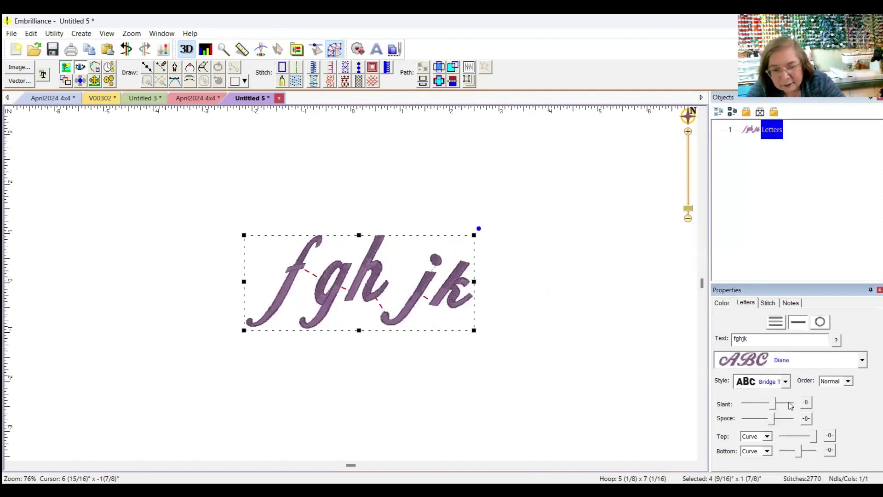
left_click(767, 437)
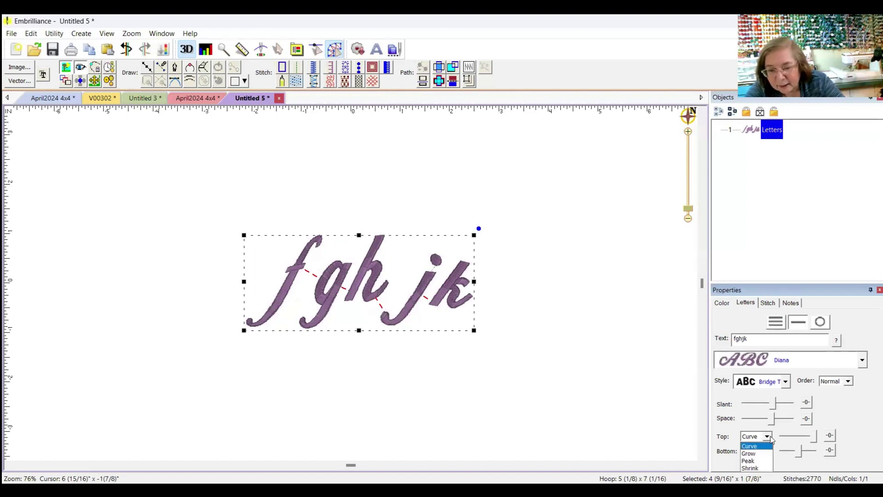
key("Return")
left_click(802, 440)
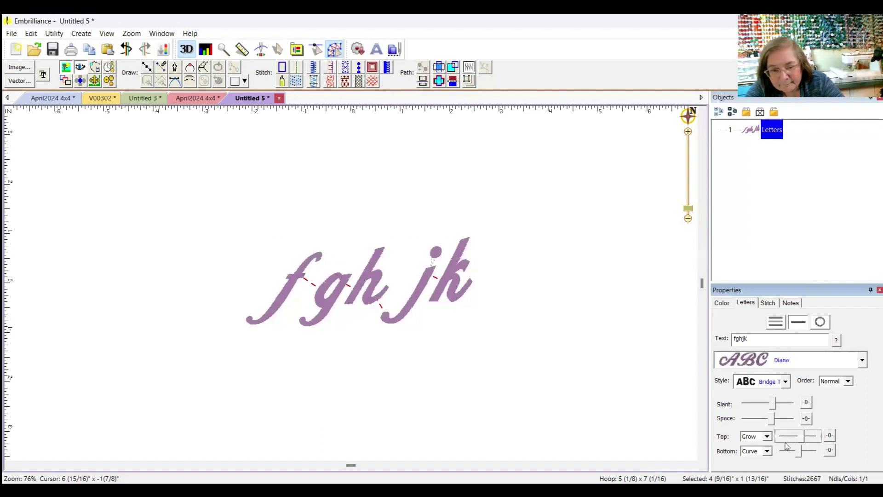
left_click_drag(803, 447, 854, 433)
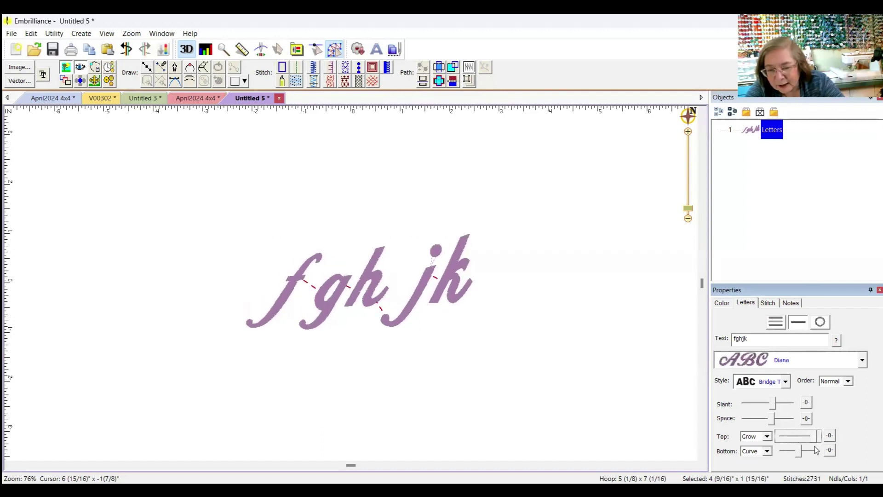
key("Home")
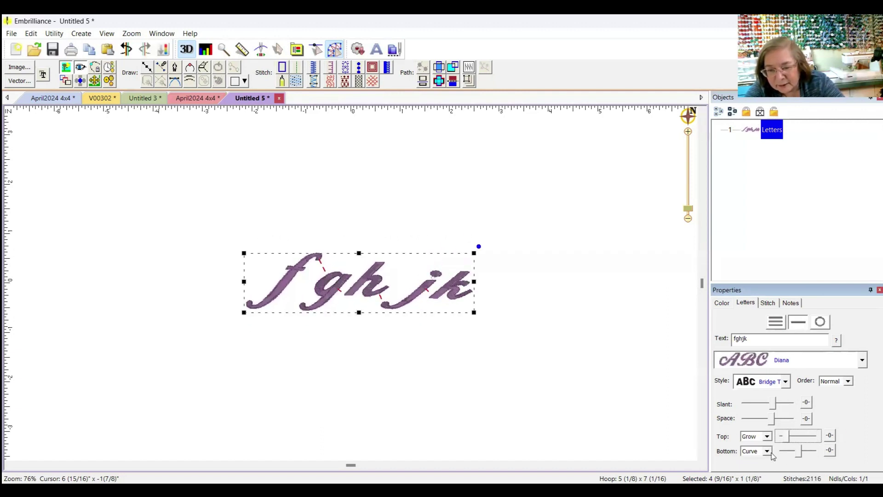
Step: Keep the lettering's bottom shape at Curve and raise the curve amount to its maximum
left_click(770, 453)
left_click(792, 457)
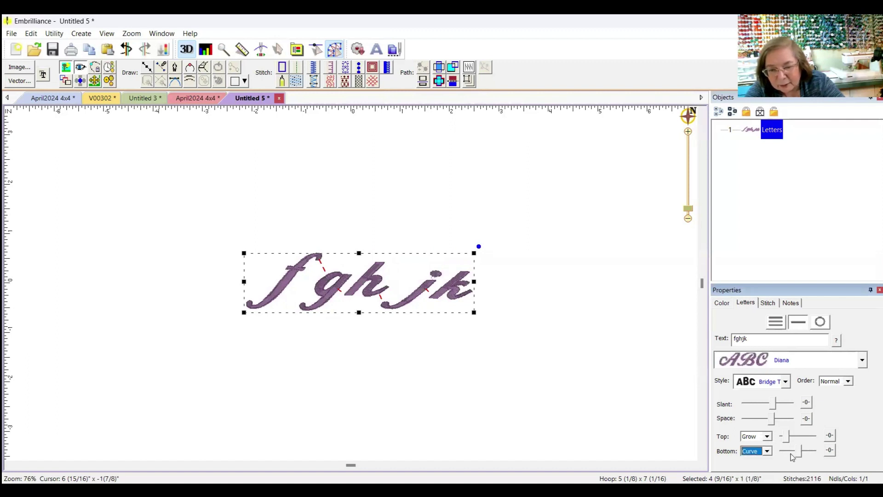
mouse_move(802, 452)
left_mouse_down()
mouse_move(812, 451)
mouse_move(784, 451)
mouse_move(819, 451)
left_mouse_up()
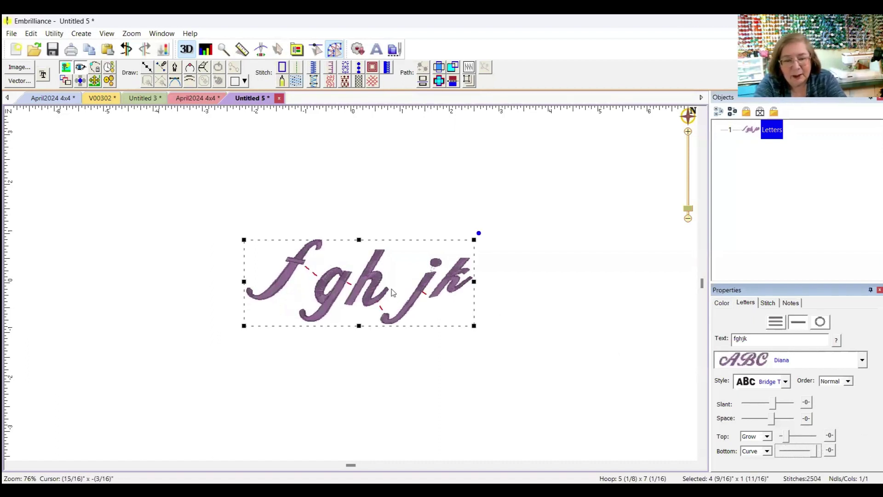
Step: Select the single letter f in the lettering, rotate it about 23.6° upright and reposition it slightly
key("Escape")
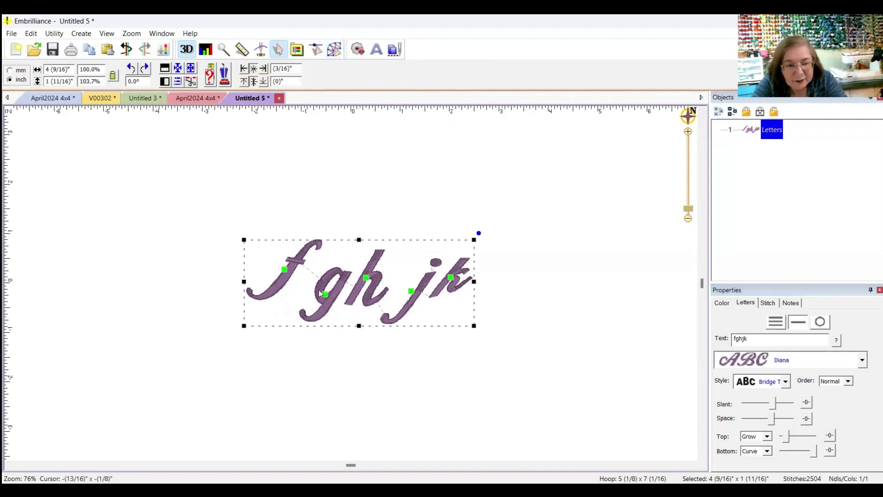
mouse_move(282, 271)
left_mouse_down()
mouse_move(245, 292)
mouse_move(246, 205)
mouse_move(239, 328)
mouse_move(258, 271)
mouse_move(278, 283)
left_mouse_up()
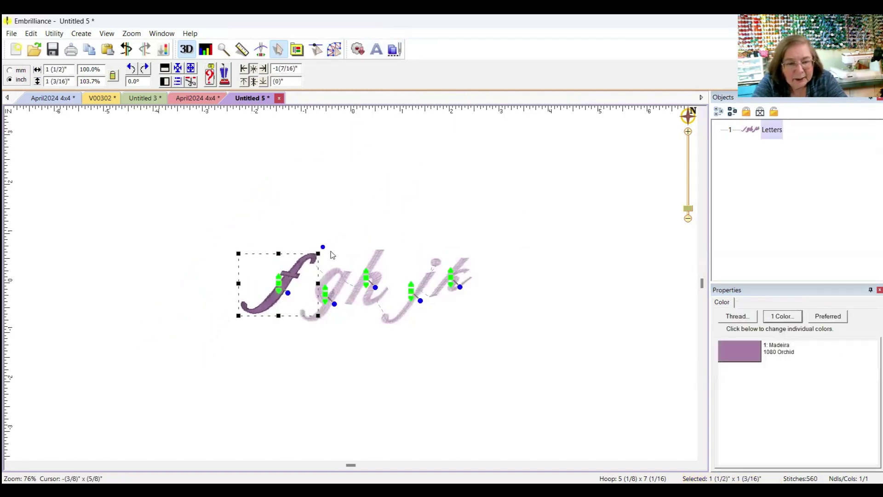
left_click_drag(322, 247, 316, 221)
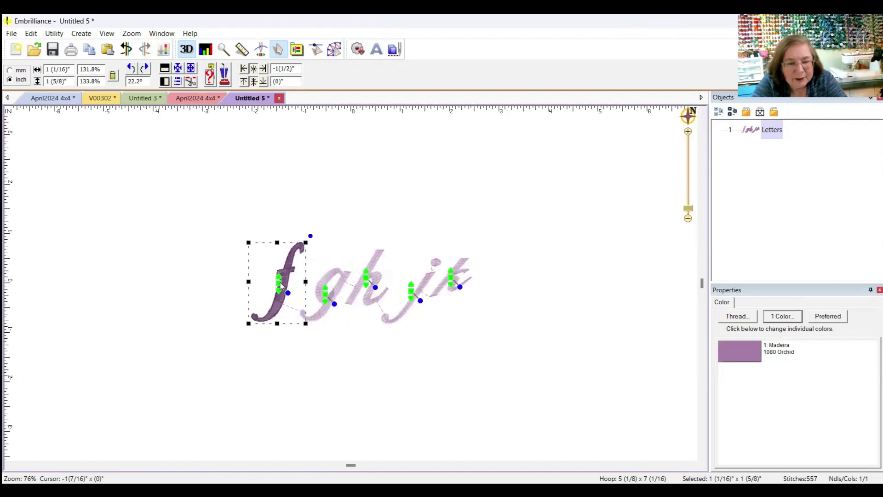
mouse_move(281, 285)
left_mouse_down()
mouse_move(280, 249)
mouse_move(280, 297)
mouse_move(253, 311)
mouse_move(286, 283)
mouse_move(286, 257)
mouse_move(289, 270)
left_mouse_up()
left_click_drag(283, 307, 316, 309)
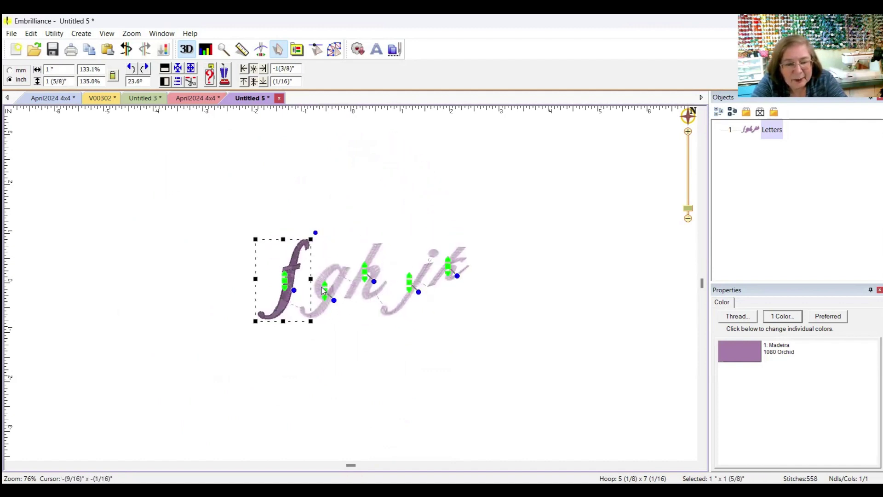
Step: Raise the letter g above its neighbours, shift the f away from the word and enlarge it to about 3 9/16 inches tall
left_click_drag(325, 294, 332, 233)
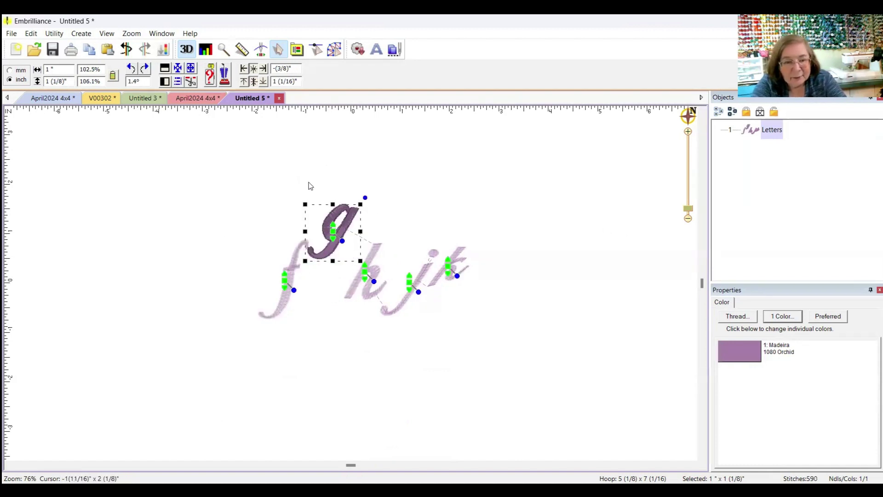
left_click(286, 285)
left_click_drag(284, 286, 249, 273)
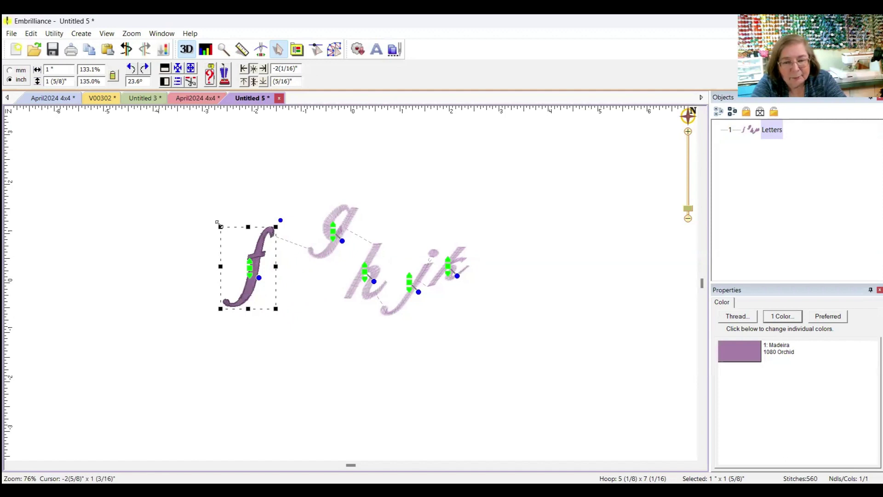
left_click_drag(218, 223, 118, 144)
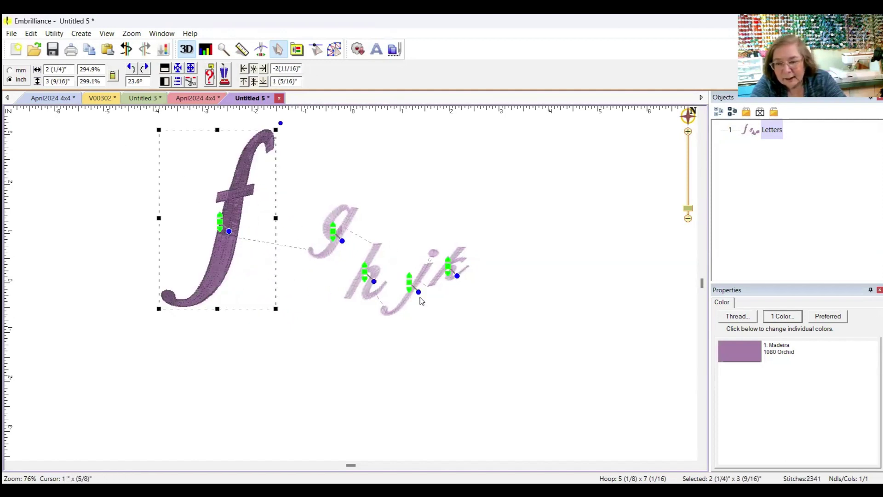
Step: Try recoloring the enlarged letter f with Madeira thread 1310 Dark Rose
left_click(753, 354)
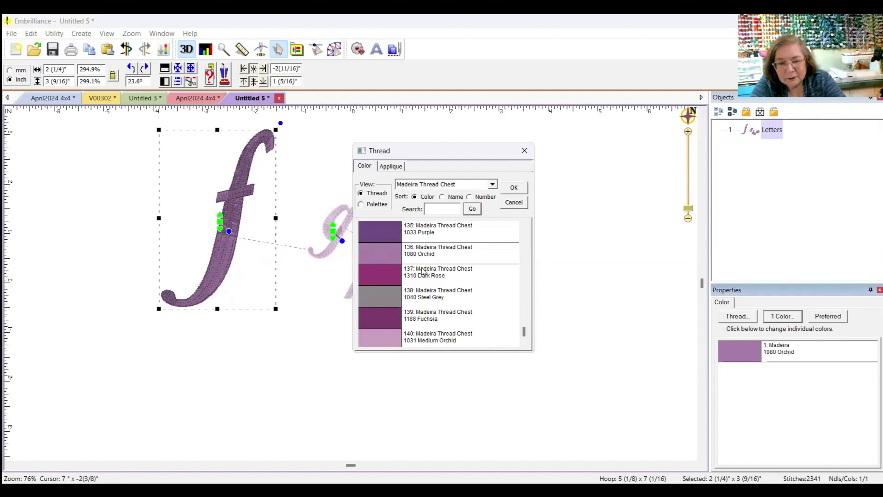
left_click(388, 274)
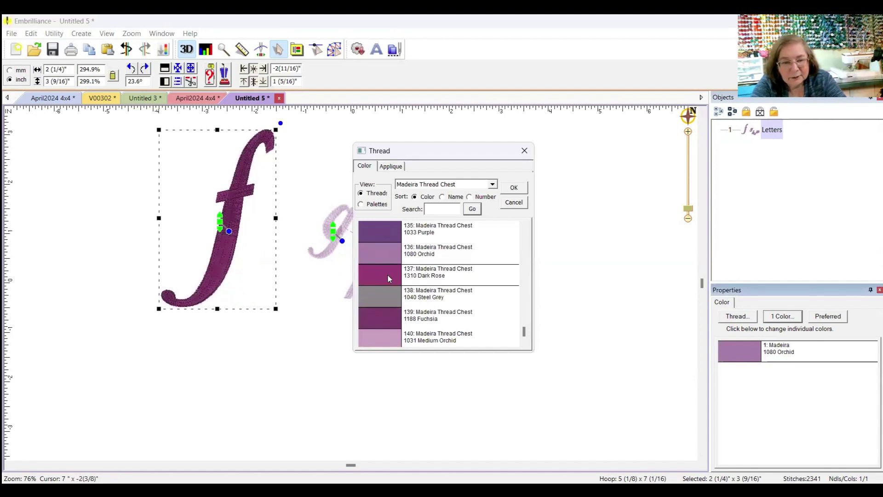
left_click(527, 154)
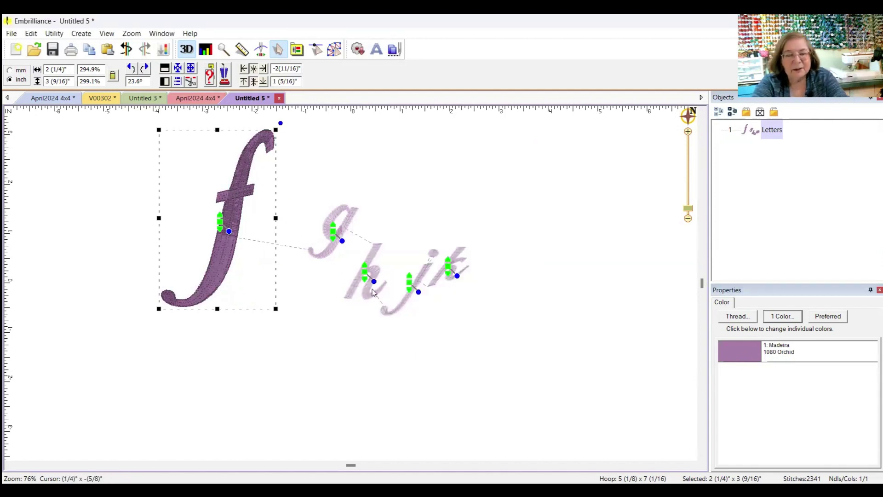
left_click(377, 325)
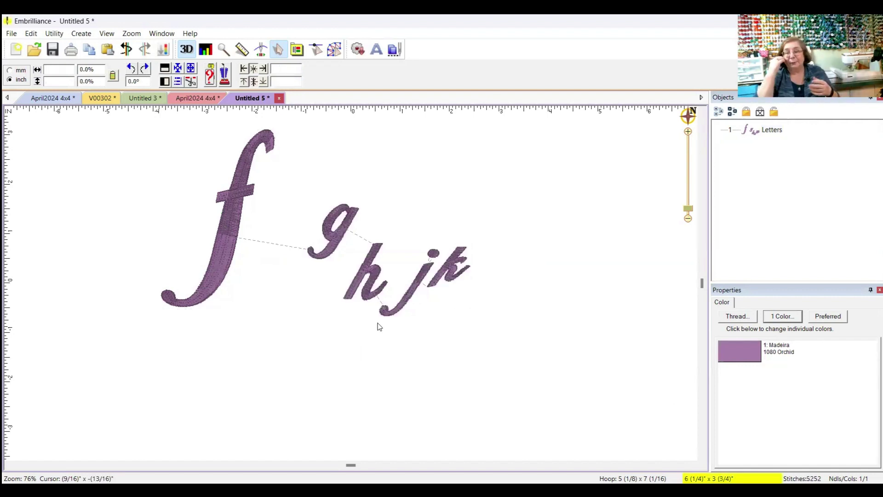
Step: Show the background grid and the hoop outline in the design area
left_click(105, 33)
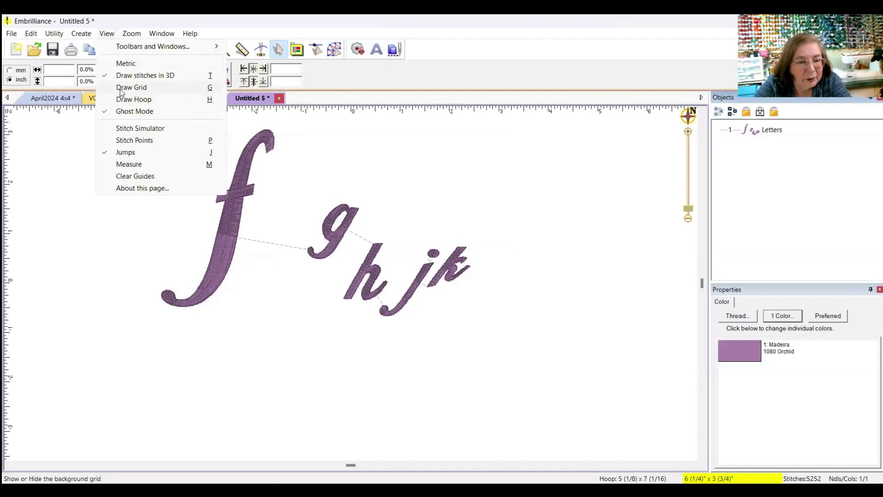
left_click(123, 89)
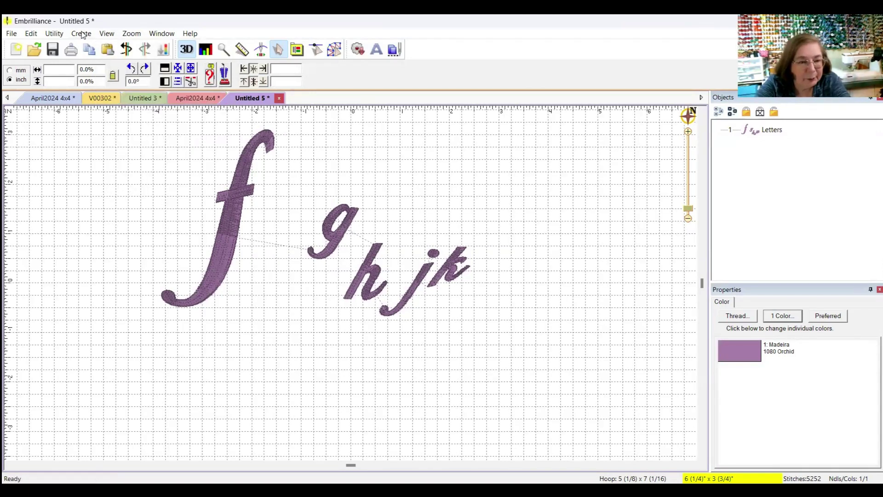
left_click(105, 34)
left_click(123, 98)
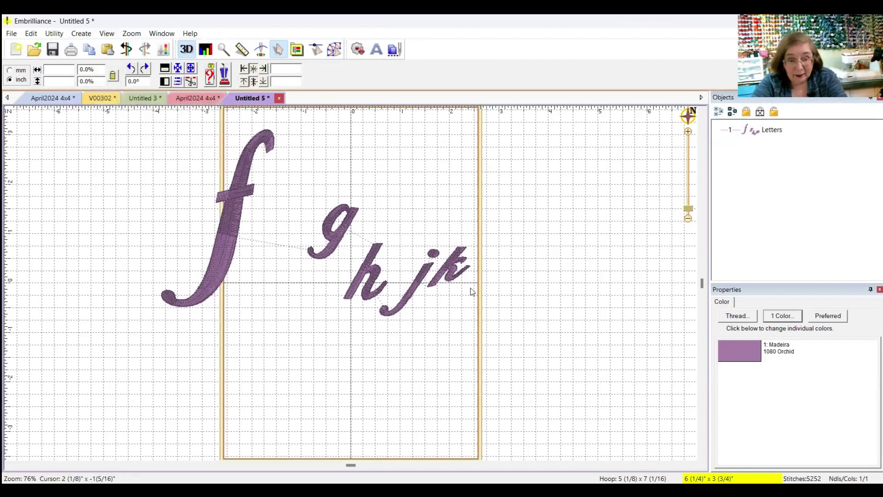
Step: Delete the fghjk lettering and insert the Rising Banner 1 design from the library's Embrilliance: Envelopes catalog
left_click_drag(542, 353, 105, 113)
key("Delete")
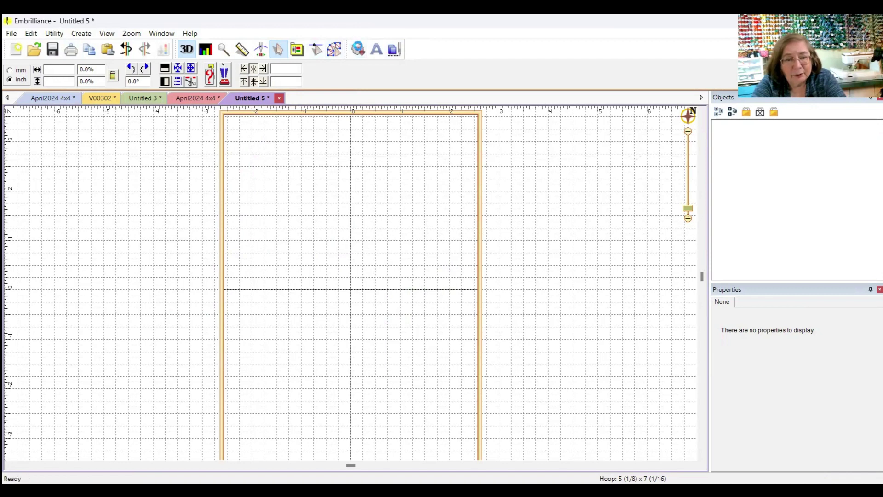
left_click(359, 49)
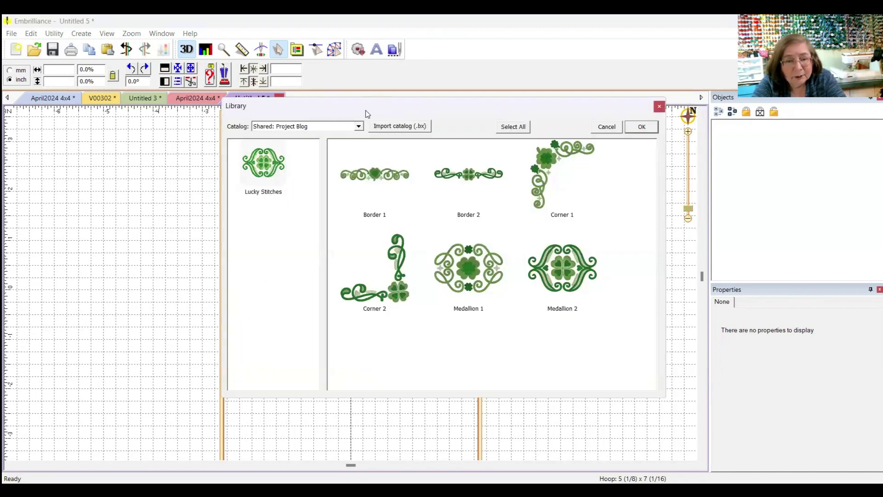
left_click(334, 127)
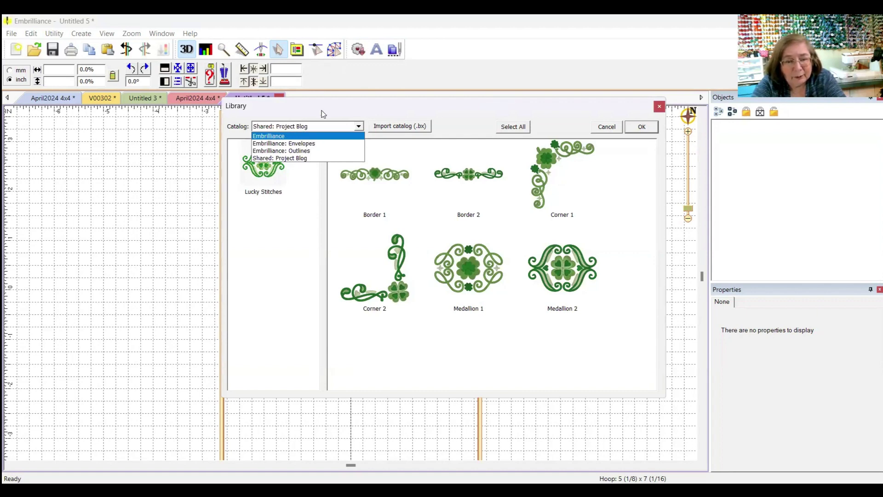
left_click(308, 143)
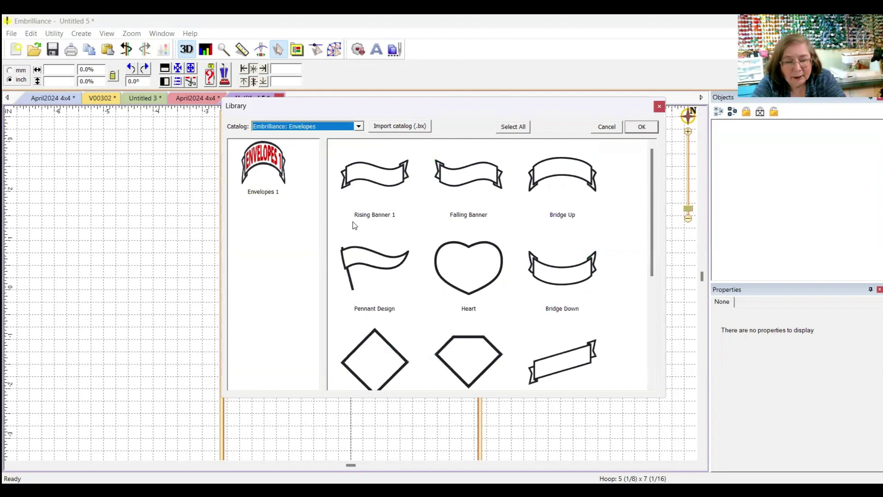
left_click(389, 178)
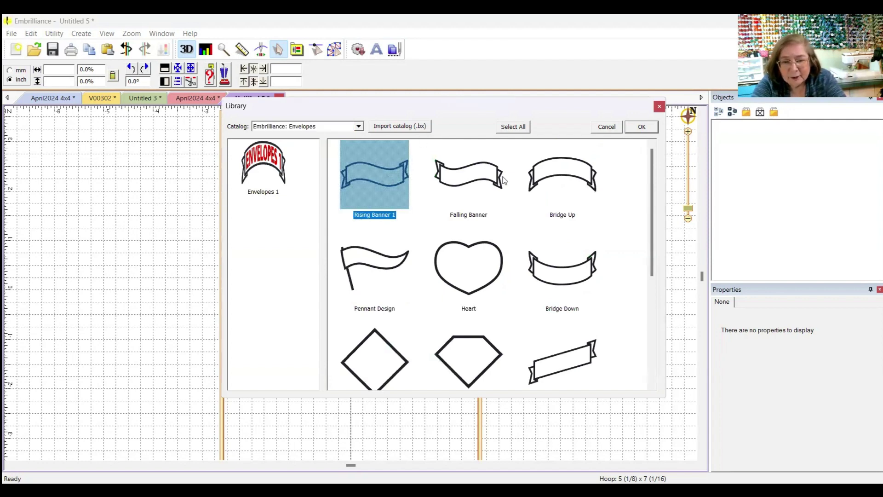
left_click(643, 128)
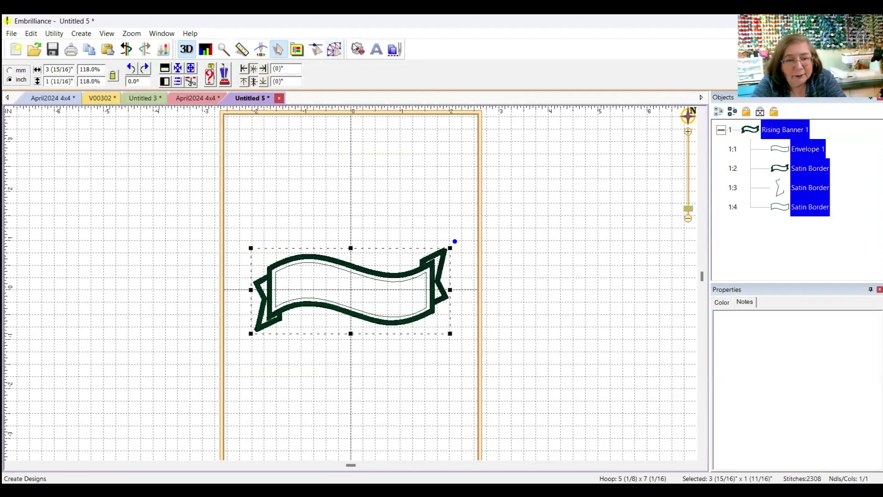
Step: Add an ABC lettering object over the banner and rename it Letters 1 to match the banner's Envelope 1
left_click(377, 50)
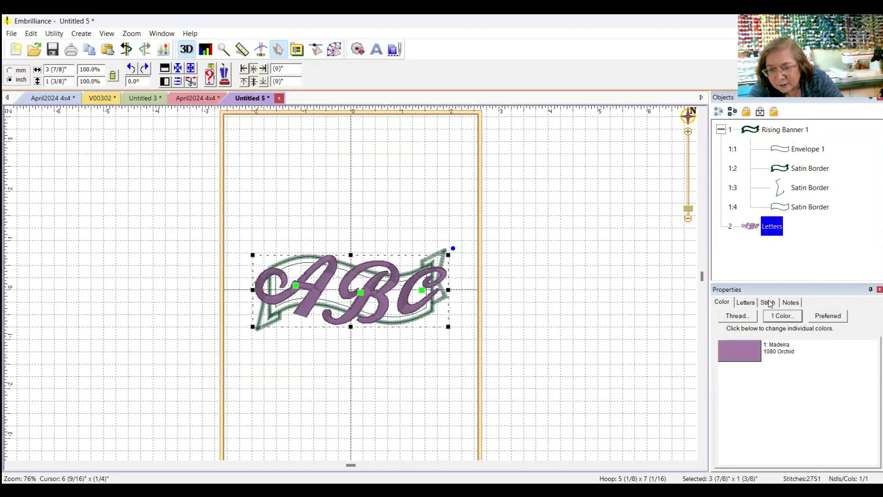
left_click(743, 302)
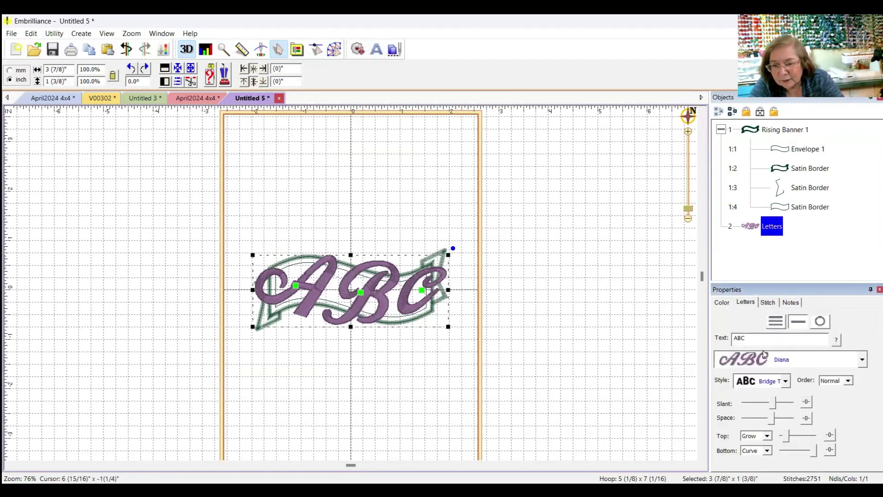
left_click(775, 228)
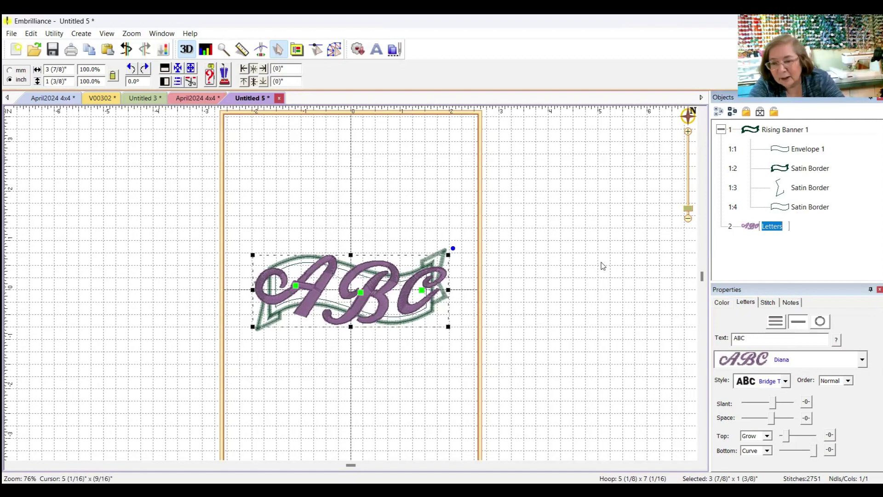
left_click(782, 225)
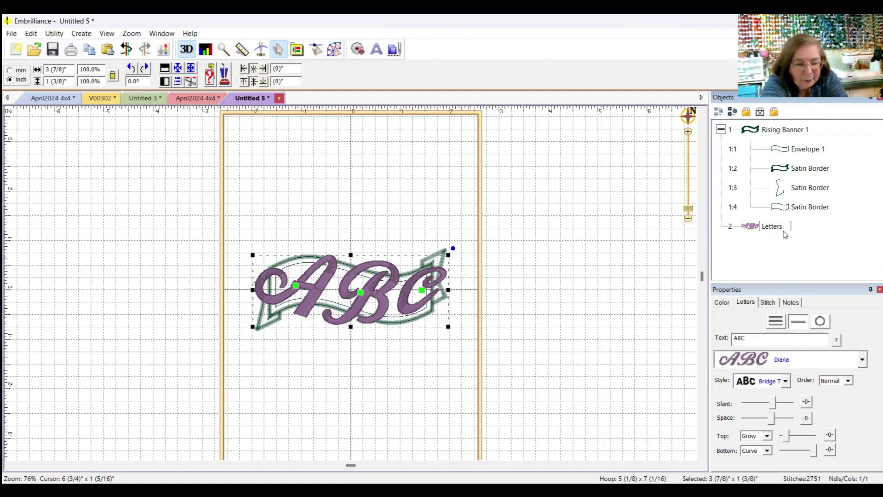
type("1")
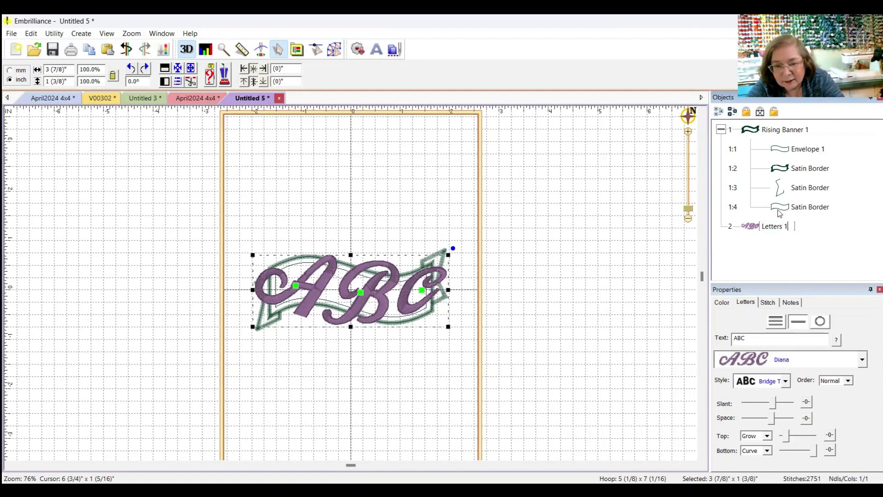
key("Return")
left_click(560, 261)
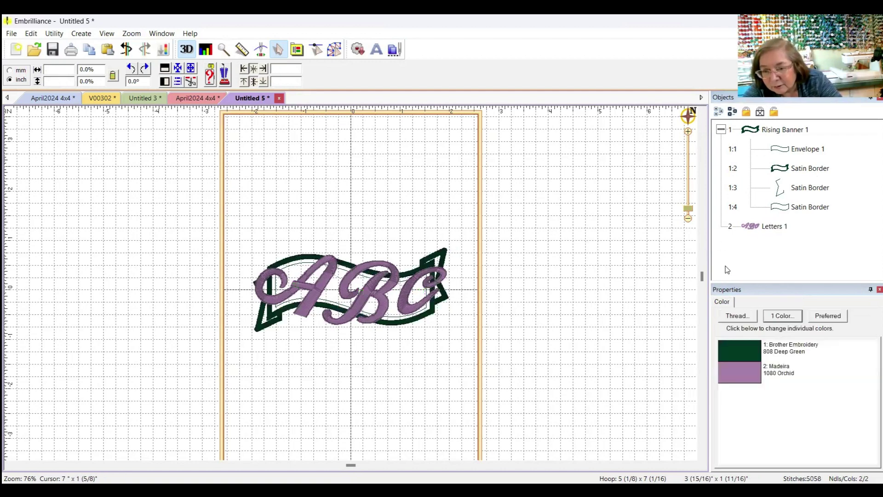
left_click(766, 227)
left_click(526, 286)
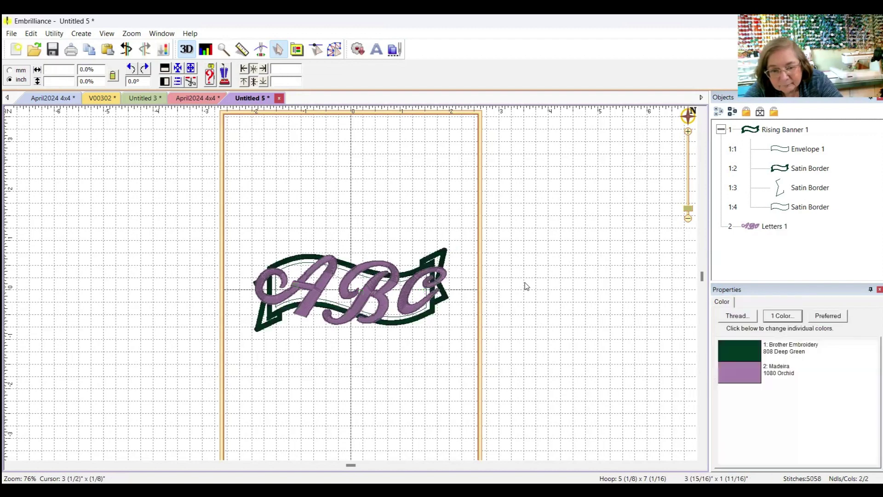
Step: Set the ABC lettering's style to Normal and apply it so the letters fit the banner's envelope
left_click(765, 227)
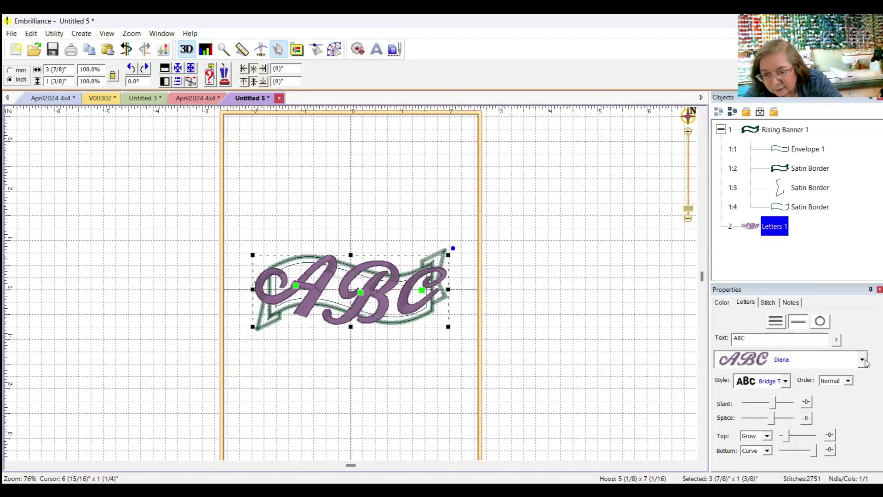
left_click(785, 381)
left_click_drag(810, 428, 811, 405)
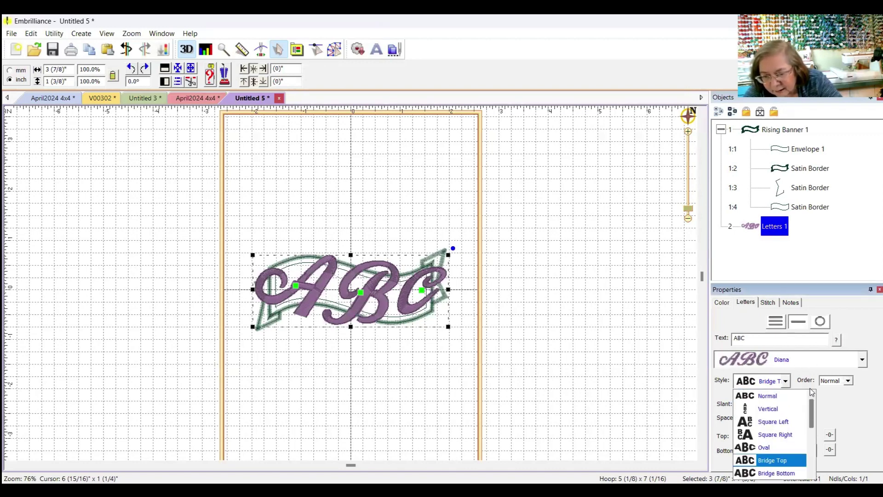
key("Escape")
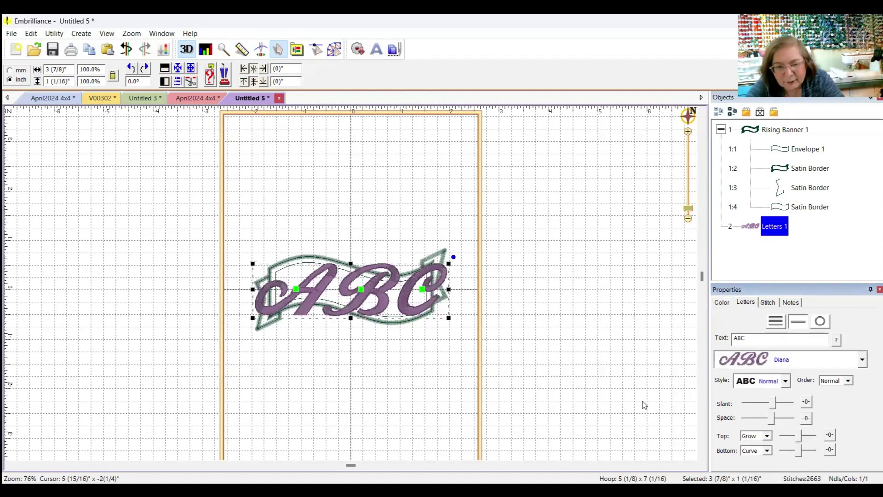
left_click(547, 312)
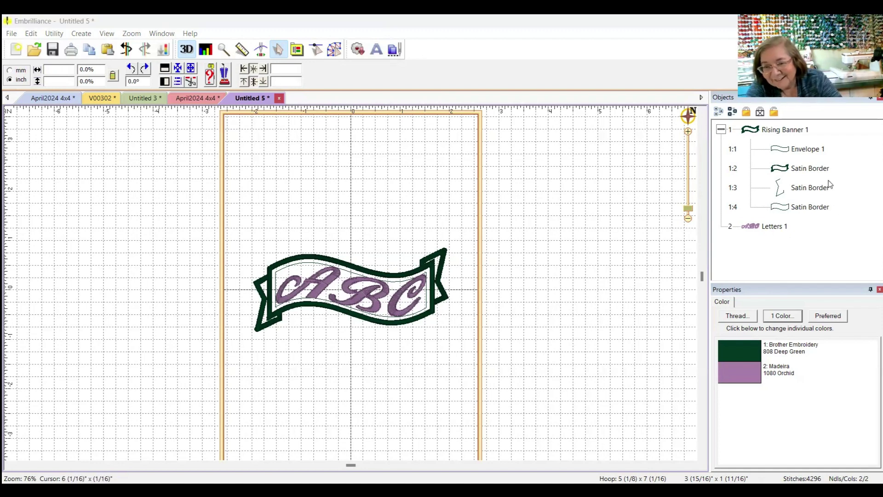
Step: Delete all three Satin Border objects of Rising Banner 1, keeping Envelope 1 and the lettering
left_click(808, 168)
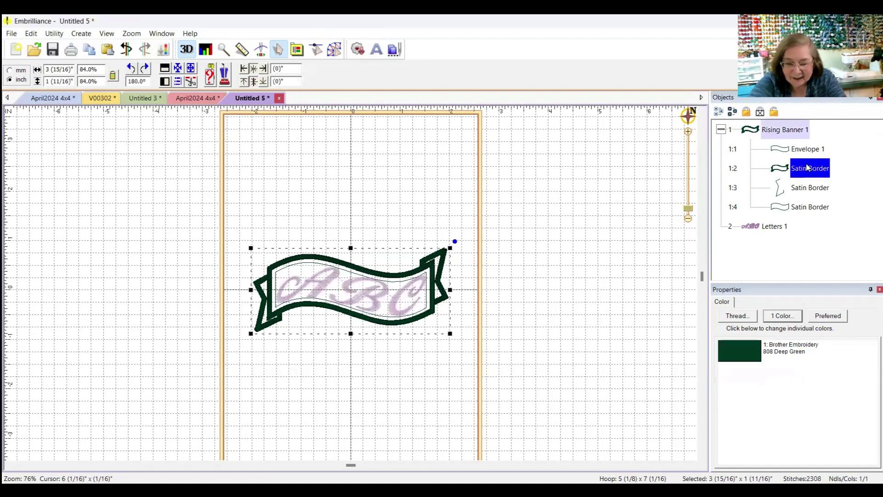
key("Delete")
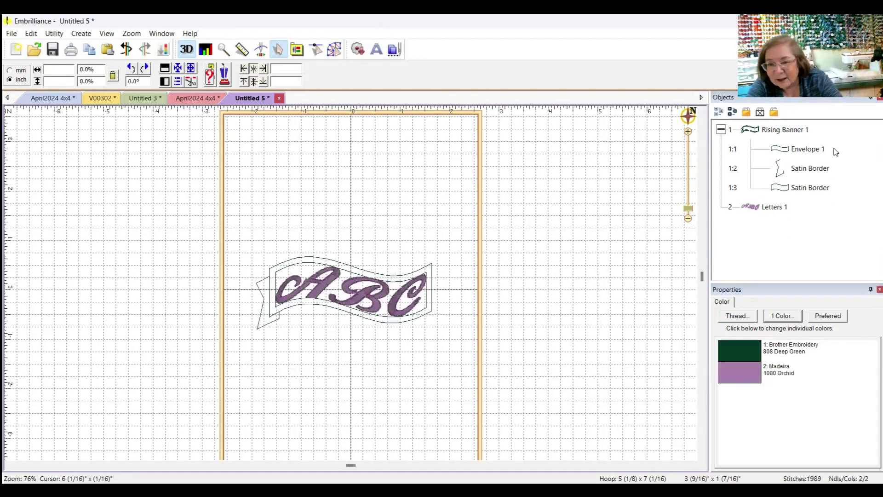
left_click(808, 149)
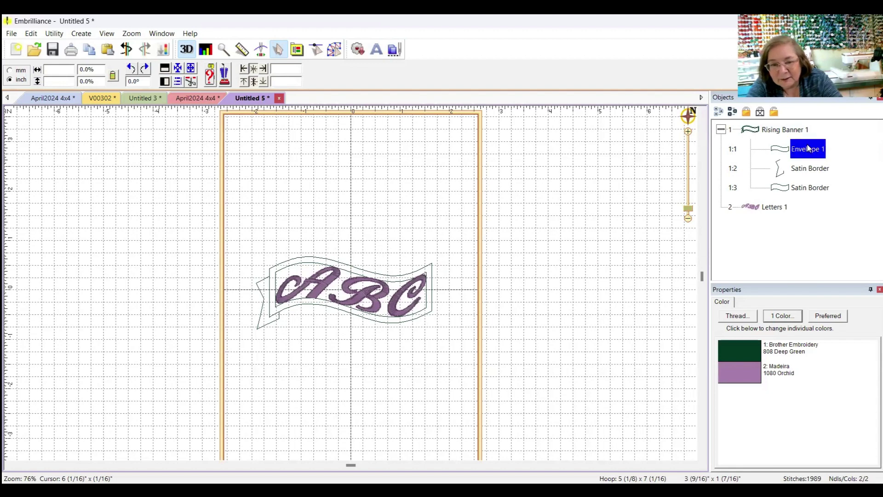
left_click(801, 170)
key("Delete")
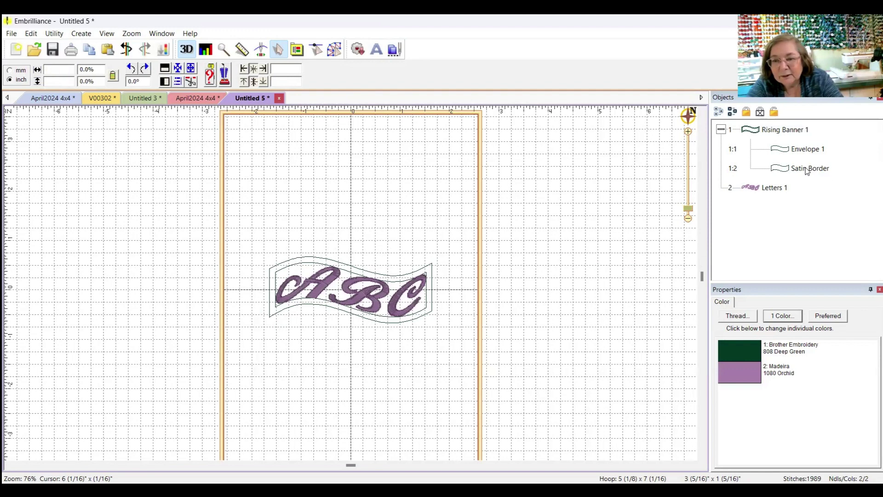
left_click(807, 170)
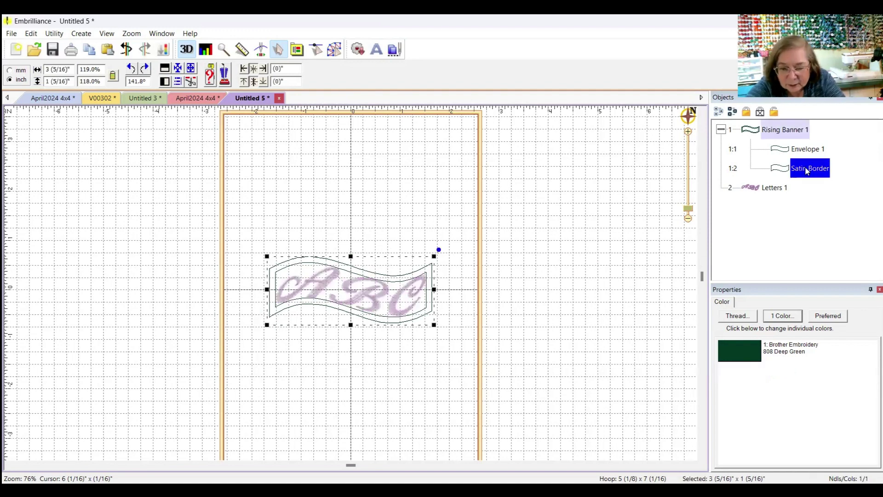
key("Delete")
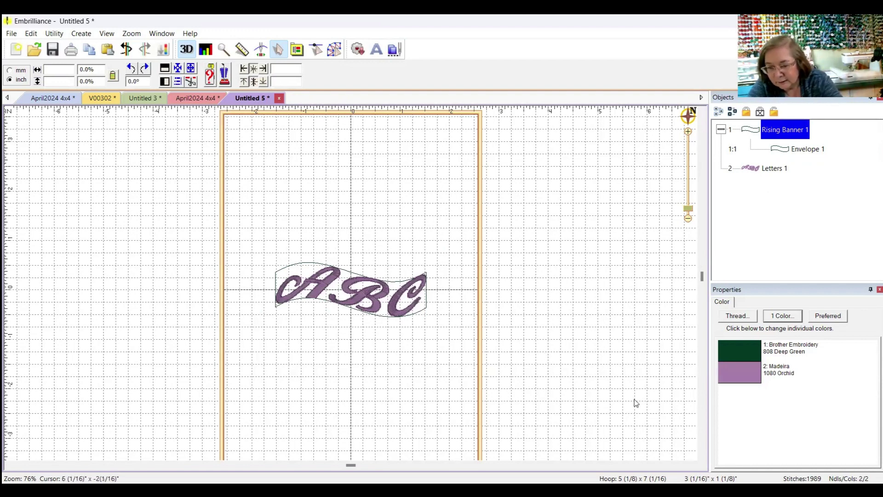
key("alt+Tab")
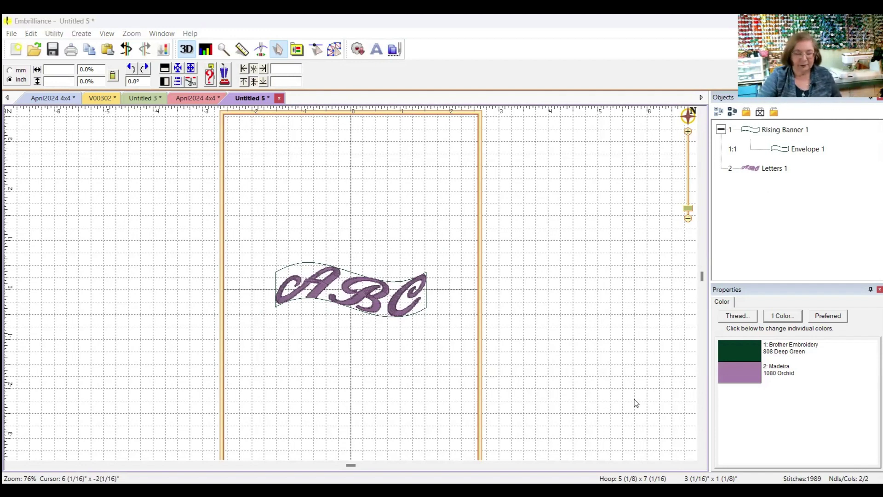
left_click(861, 388)
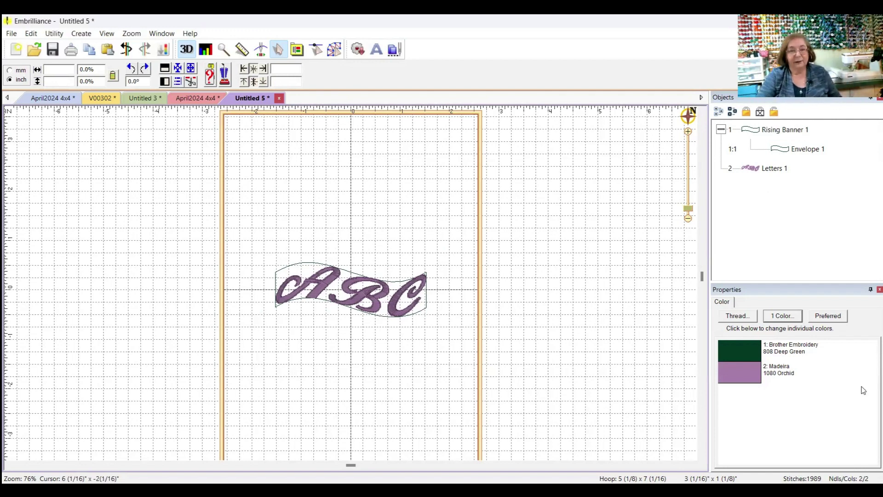
left_click(395, 53)
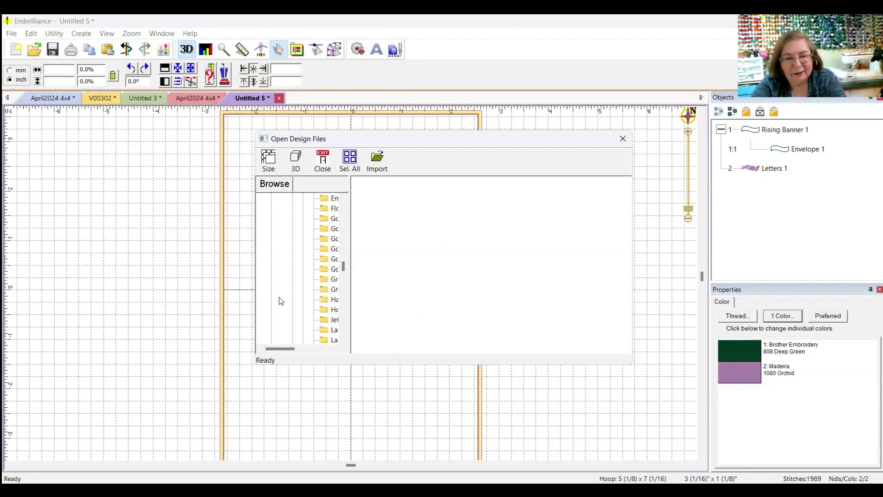
left_click(623, 139)
left_click(12, 34)
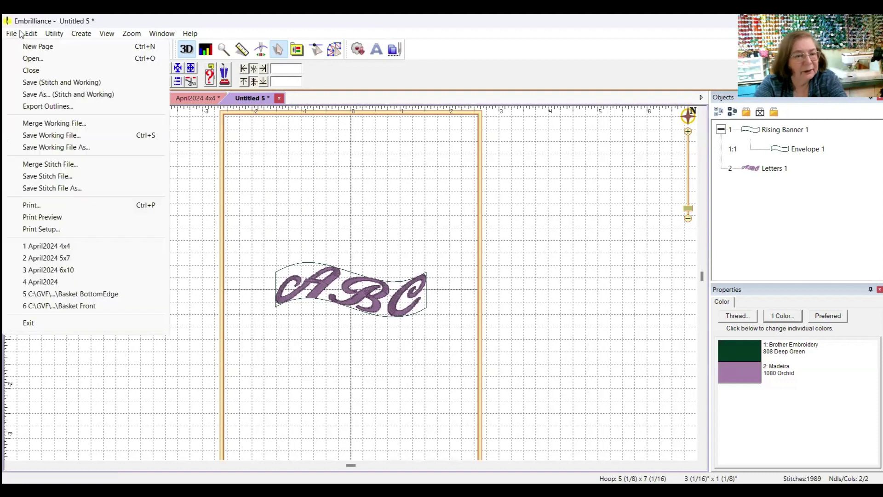
key("Left")
key("Left")
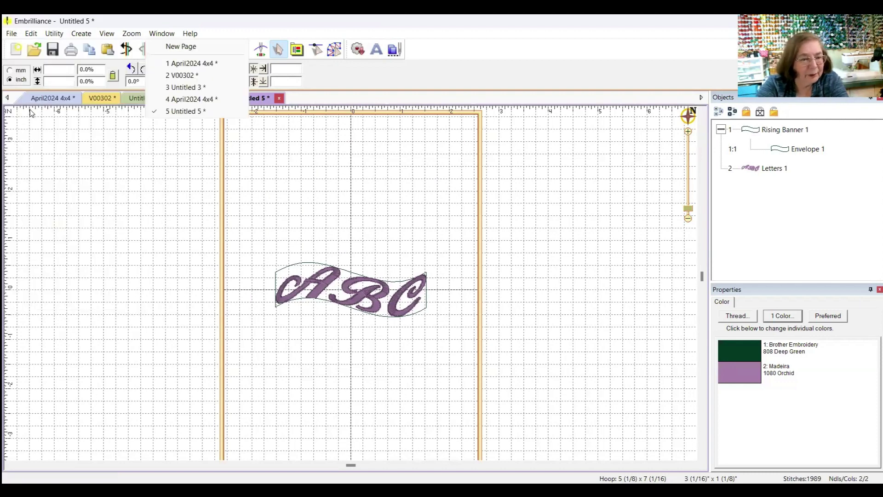
left_click(12, 34)
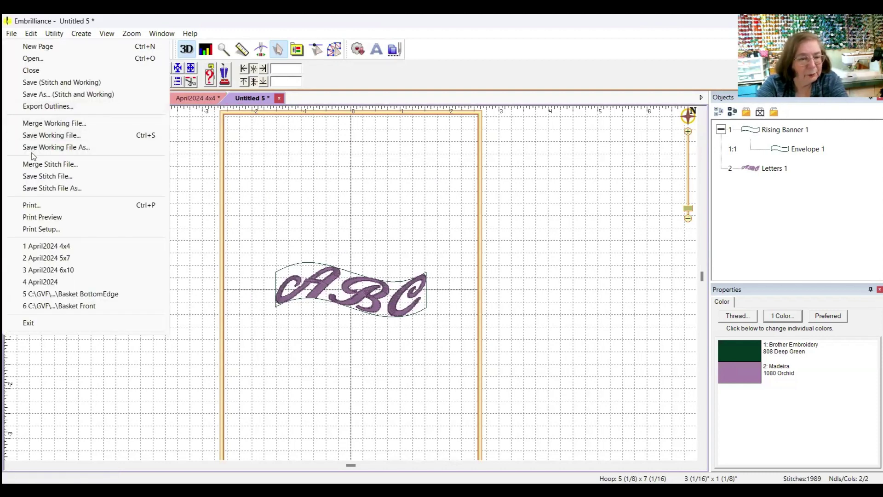
left_click(399, 52)
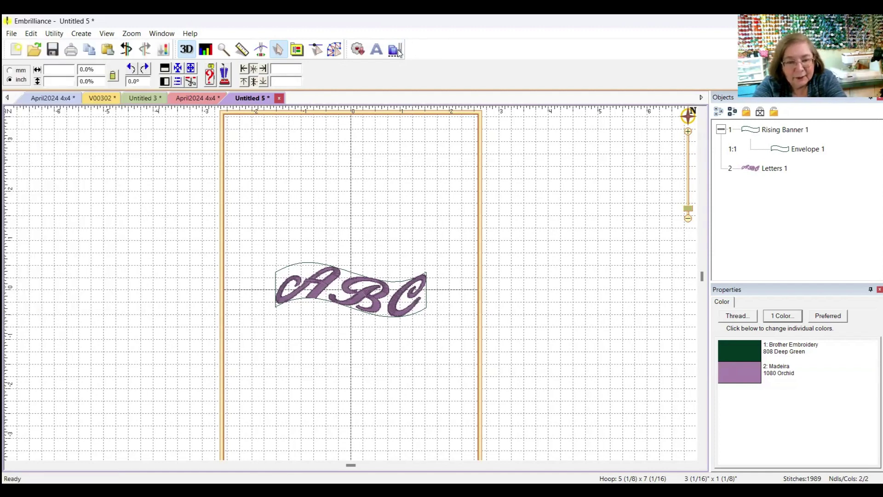
Step: Import the egg design 99999958.phc from the Easter folder and move it above the ABC lettering
left_click(399, 52)
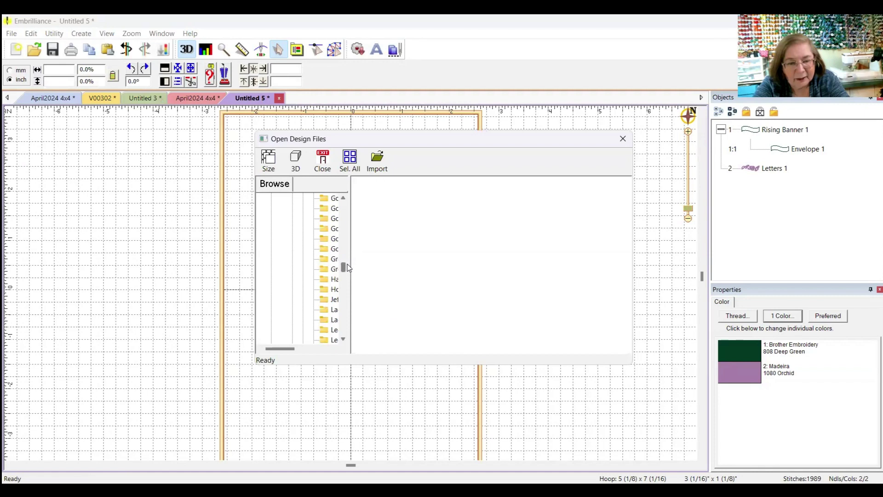
left_click_drag(344, 265, 341, 238)
left_click(290, 229)
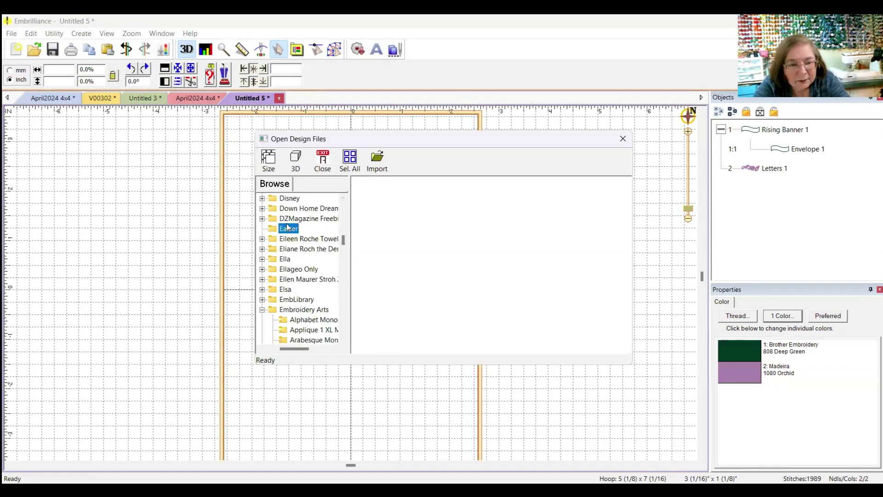
left_click(394, 228)
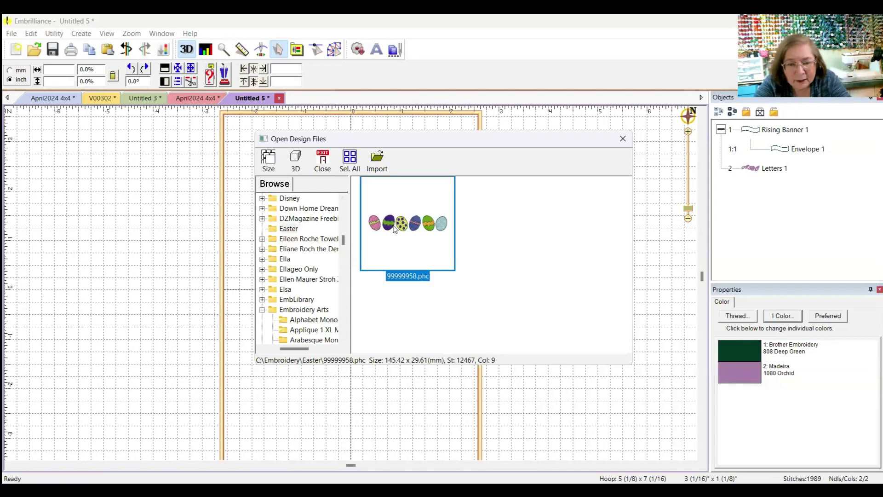
left_click(377, 166)
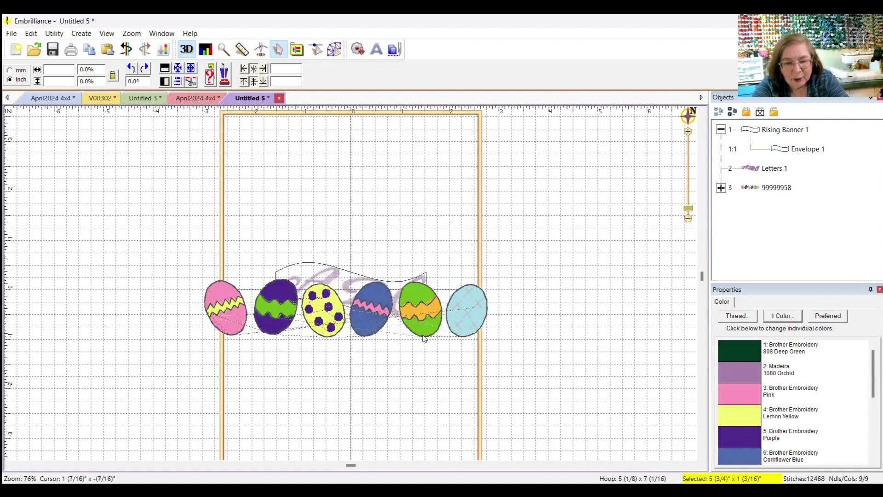
left_click_drag(424, 338, 454, 242)
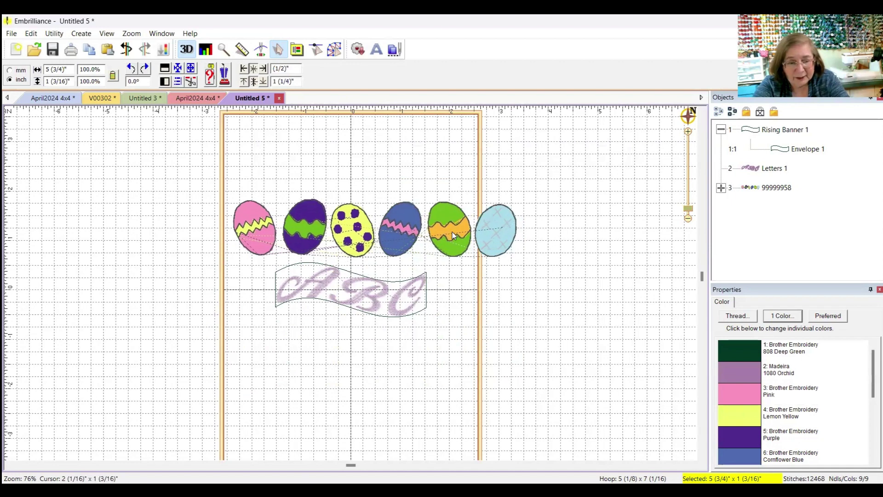
left_click(452, 232)
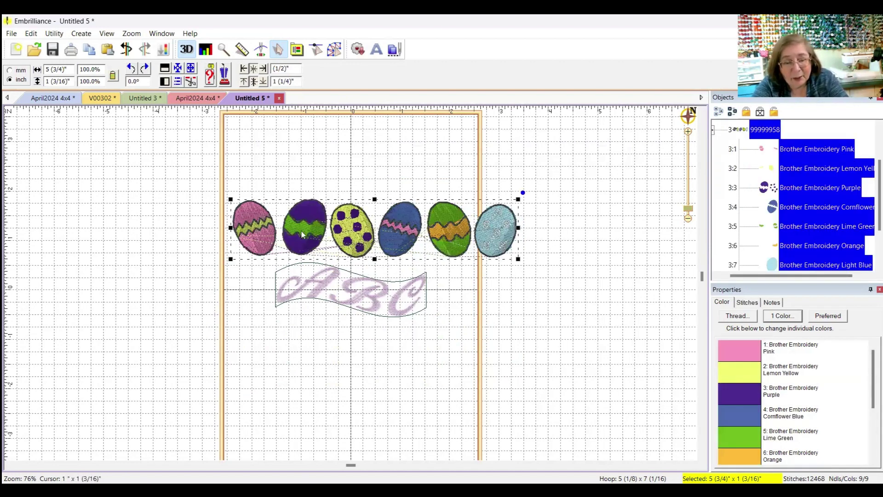
Step: Lasso the stitches of the light blue egg in stitch editing, delete them and return to object selection
left_click(316, 50)
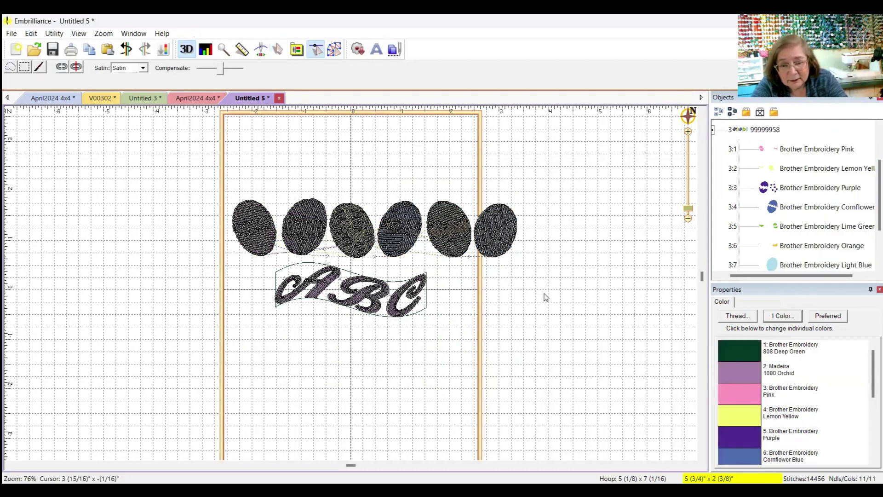
left_click(11, 66)
mouse_move(516, 209)
left_mouse_down()
mouse_move(480, 207)
mouse_move(476, 248)
mouse_move(488, 264)
mouse_move(510, 264)
left_mouse_up()
key("Delete")
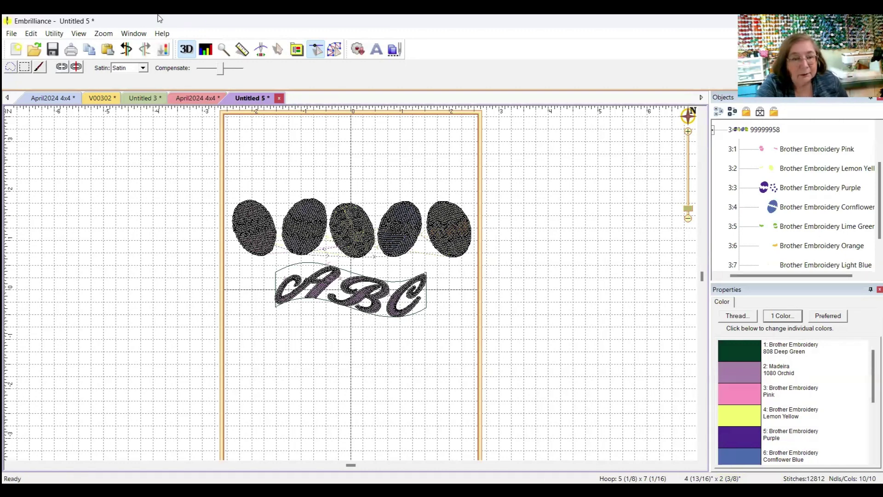
left_click(324, 54)
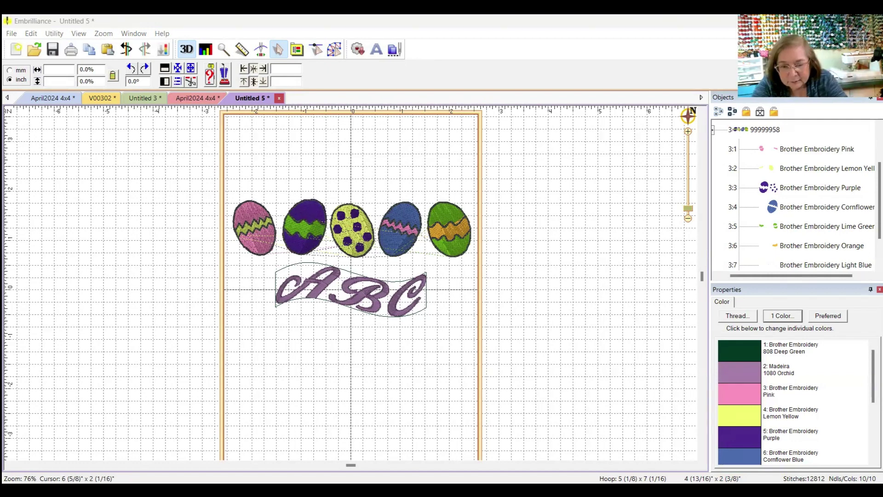
Step: Switch to the Untitled 3 page and enlarge the V00302 design proportionally to about 5 1/8 by 4 3/4 inches
key("ctrl+Tab")
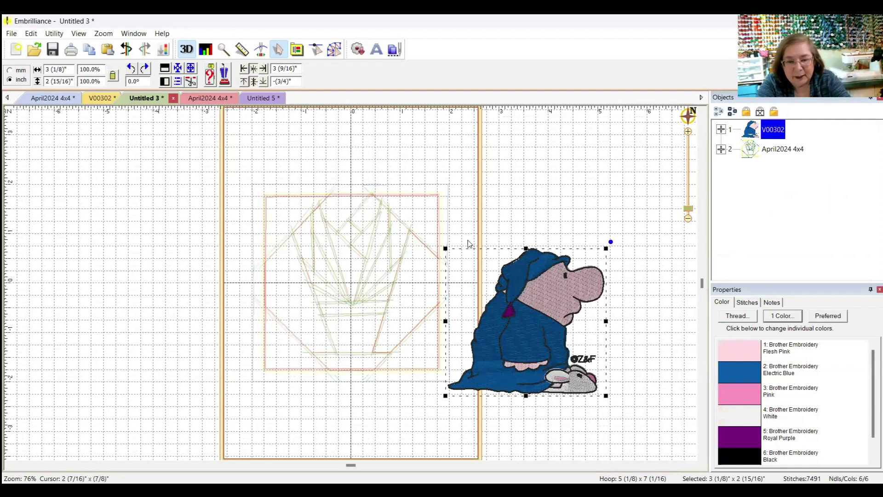
left_click_drag(445, 248, 345, 183)
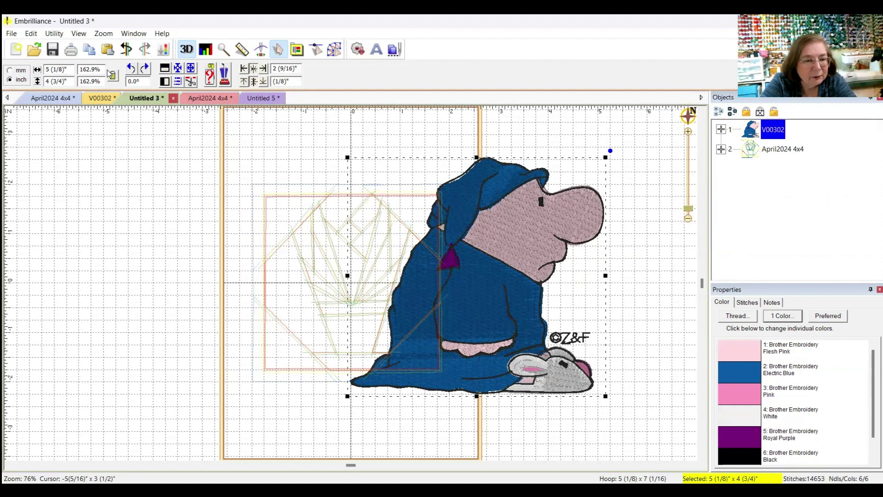
Step: Set the V00302 design's width to 7 inches proportionally and squeeze it horizontally to about 3 7/16 inches wide
left_click_drag(68, 70, 27, 68)
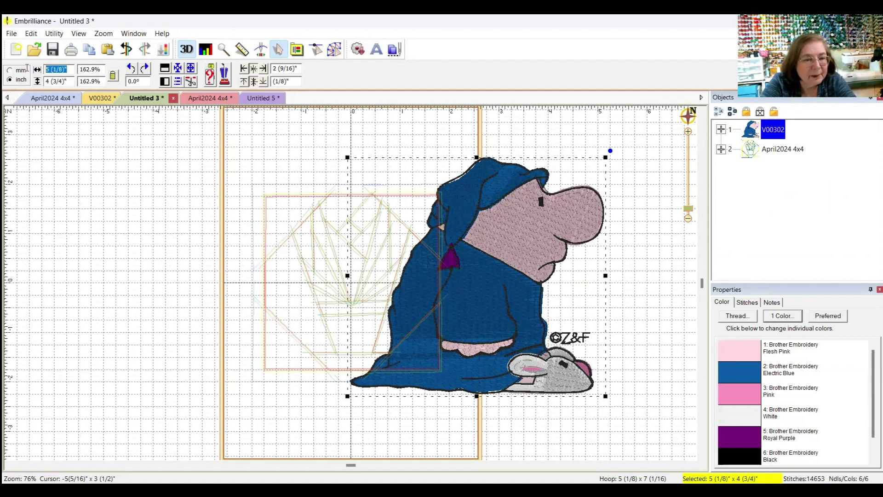
type("7")
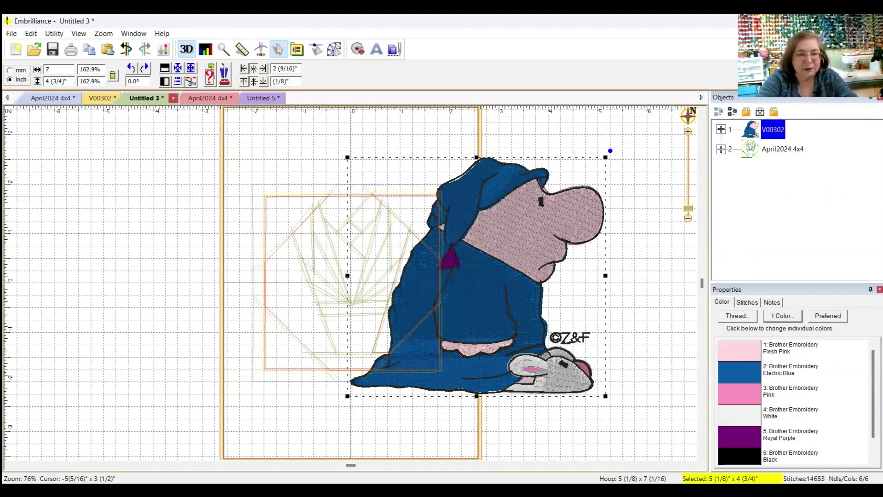
key("Return")
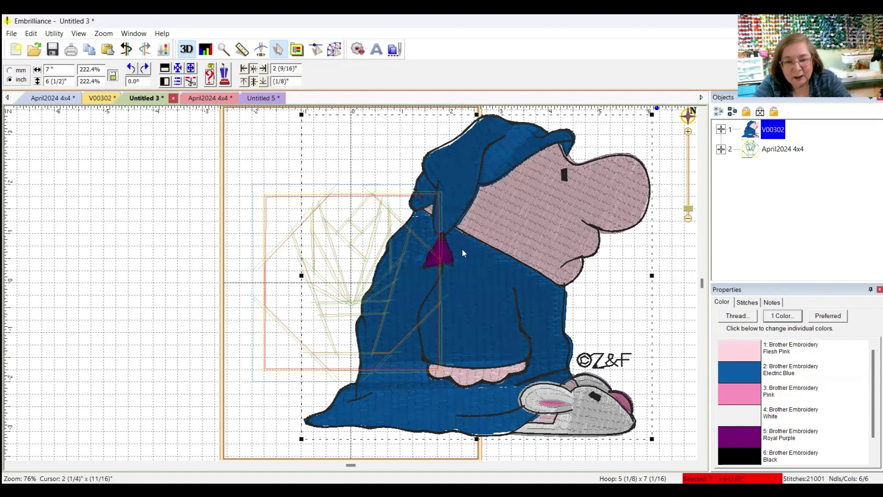
left_click(653, 275)
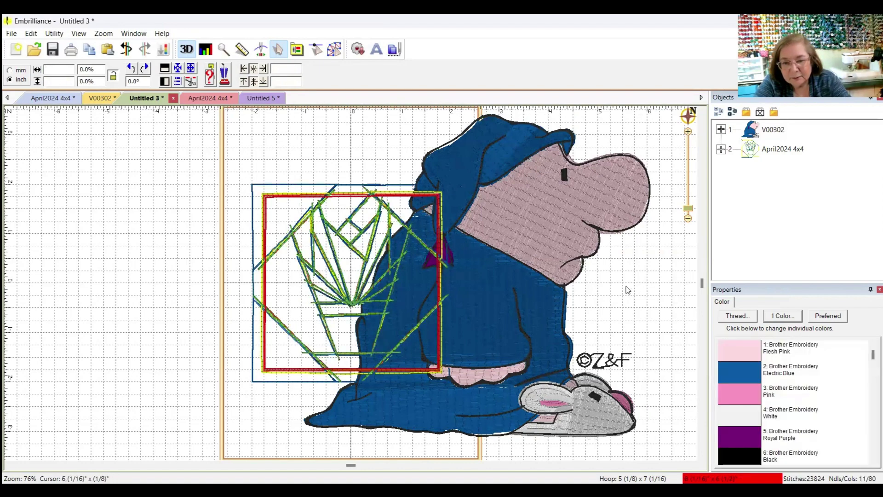
left_click(501, 220)
left_click_drag(652, 275, 473, 294)
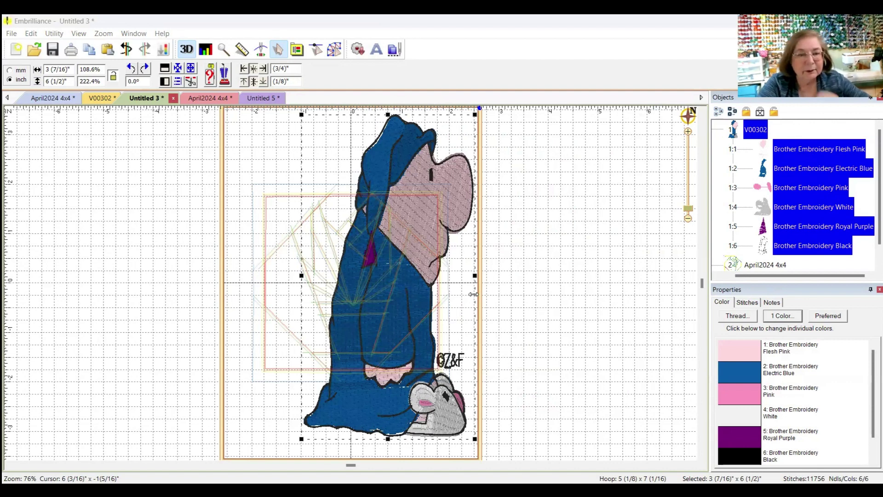
Step: Rotate the V00302 design 90 degrees counter-clockwise and back, and set its rotation angle to 45 degrees
left_click(131, 68)
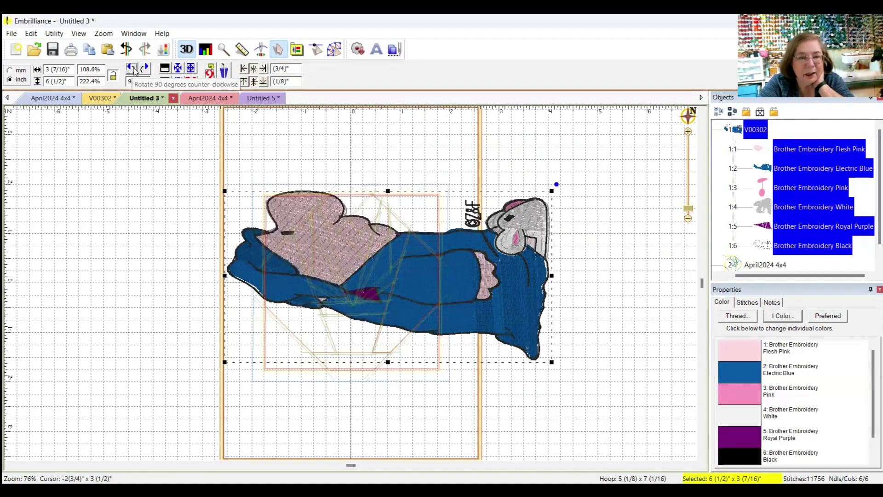
left_click(145, 69)
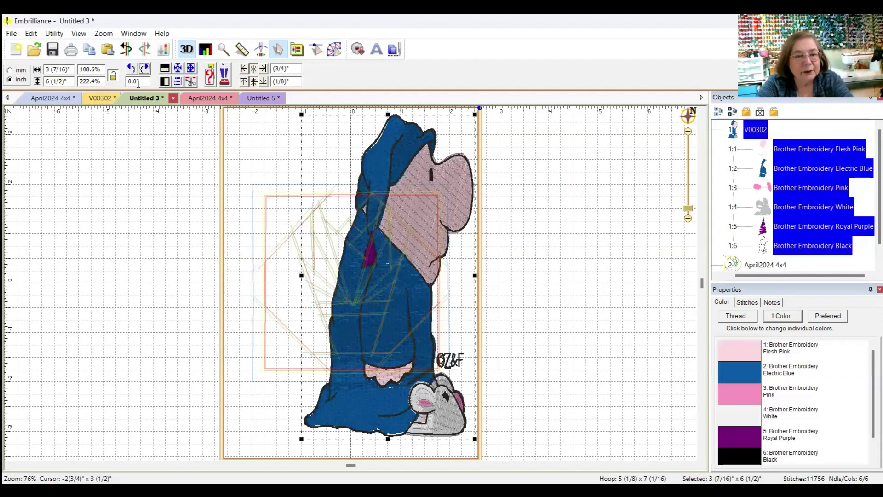
left_click(137, 82)
type("45")
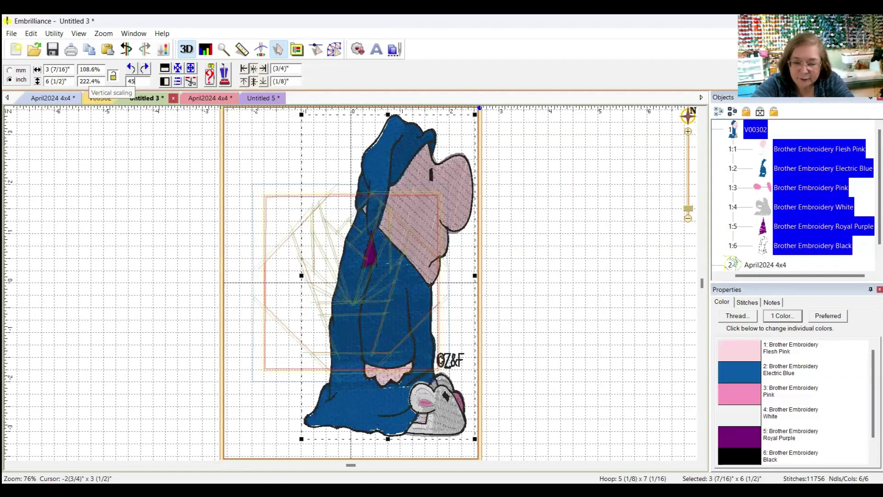
key("Return")
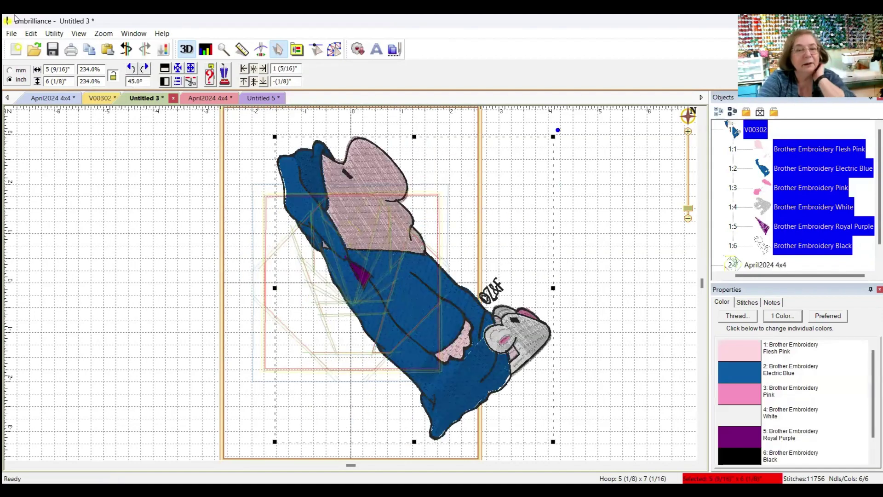
Step: Mirror the tilted design vertically and horizontally, and return it to its upright orientation
left_click(165, 69)
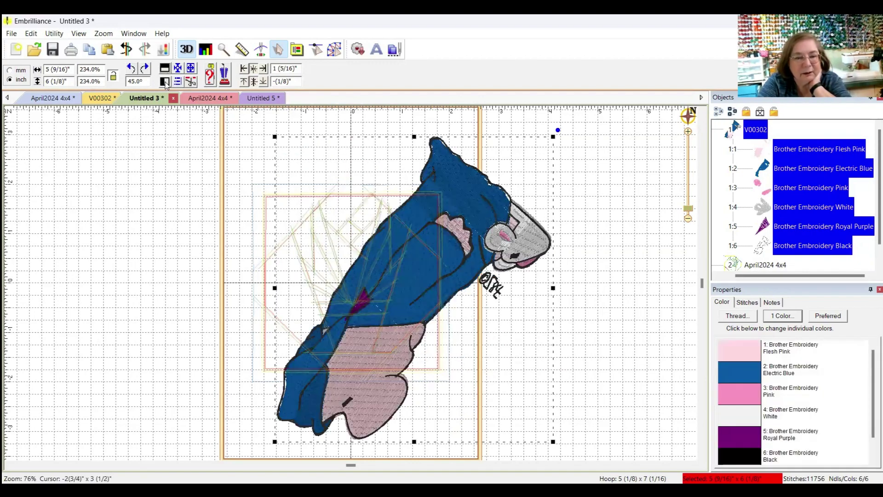
left_click(165, 82)
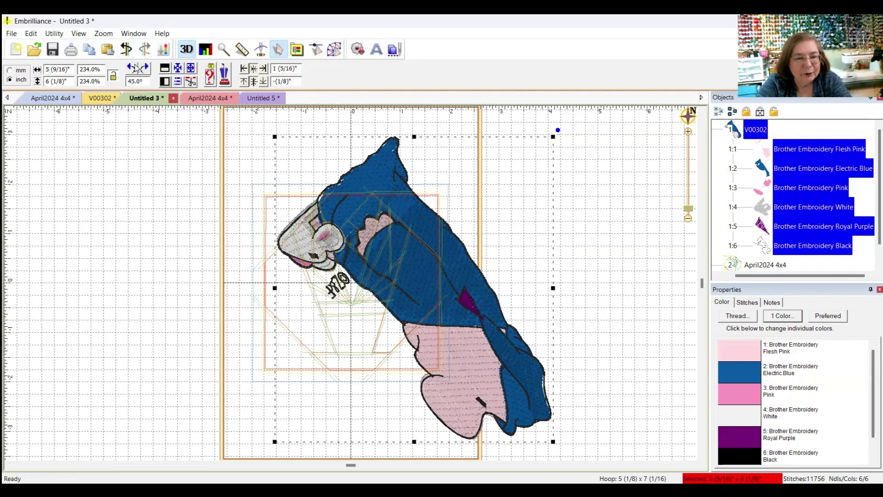
left_click(131, 68)
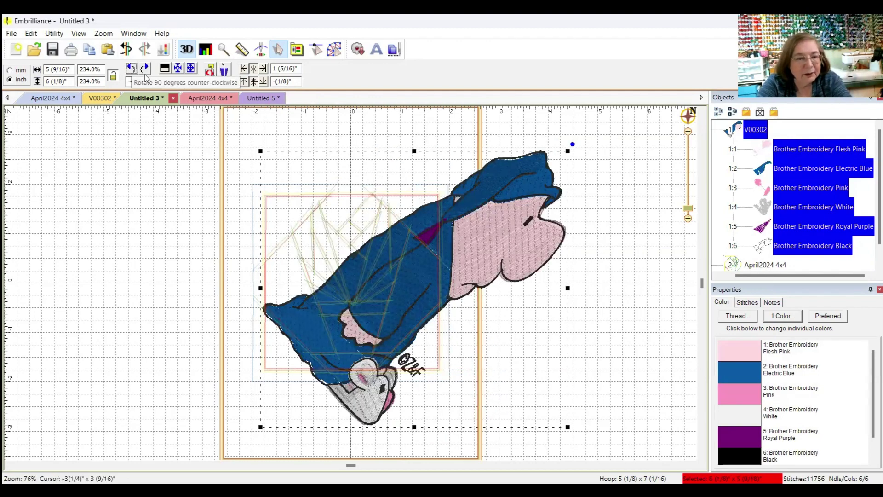
left_click(131, 68)
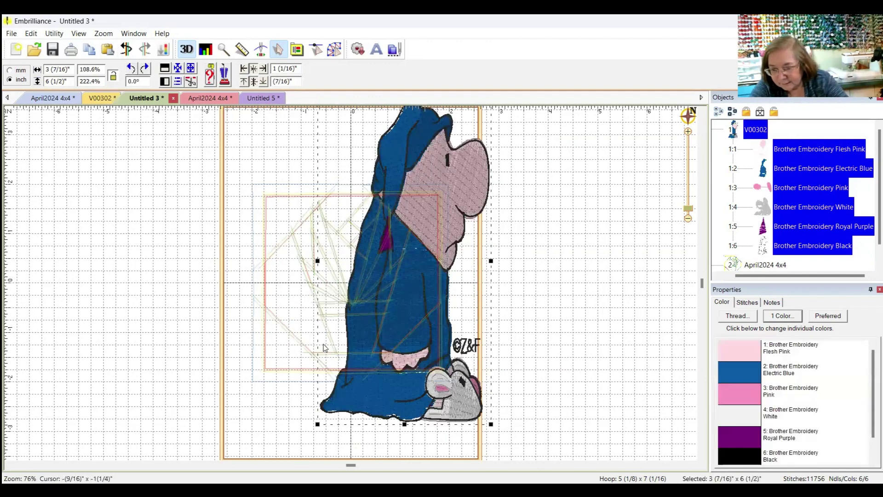
Step: Delete the April2024 4x4 design, keeping only V00302 on the page
scroll(760, 249, "down", 1)
left_click(760, 249)
key("Delete")
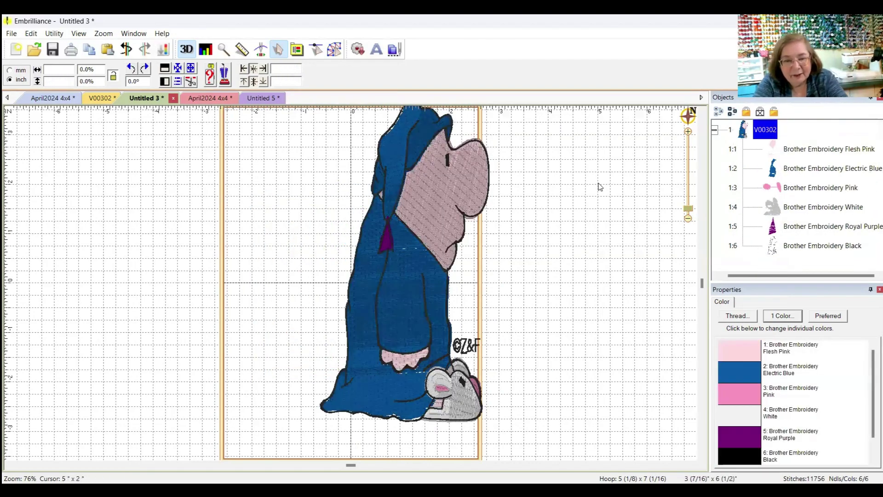
Step: Center the V00302 design in the hoop and fit it to the hoop size
left_click(472, 180)
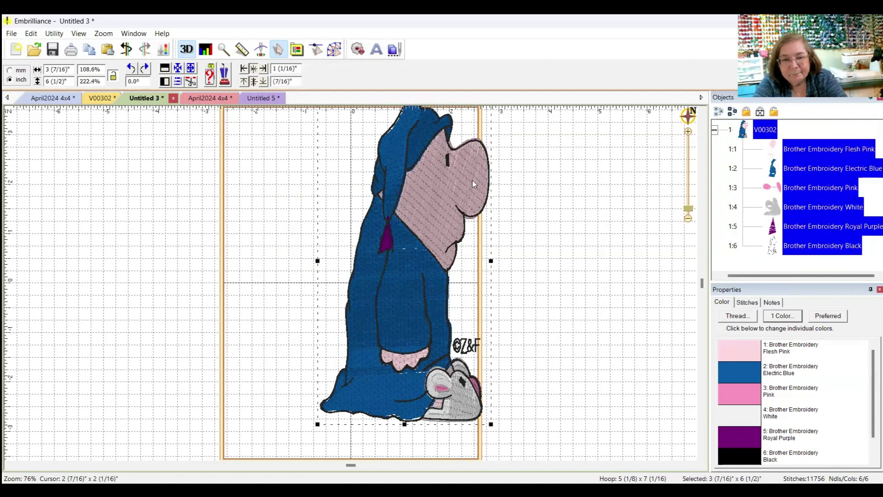
left_click(178, 68)
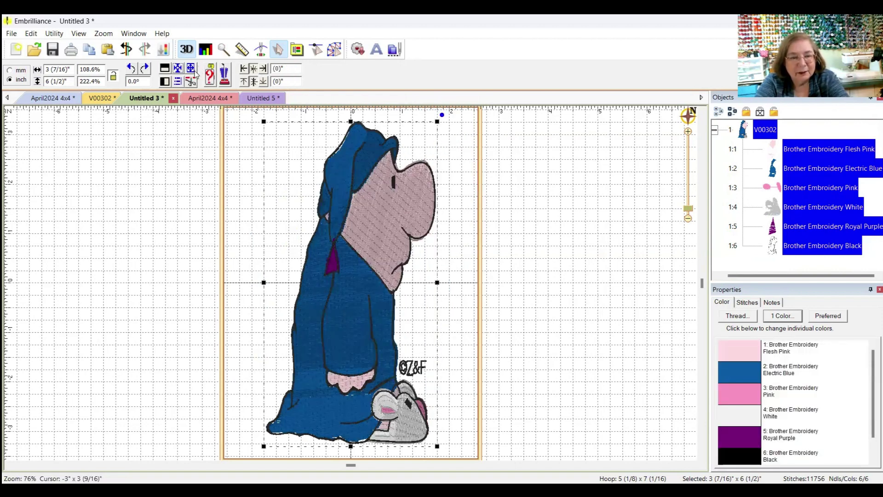
left_click(193, 71)
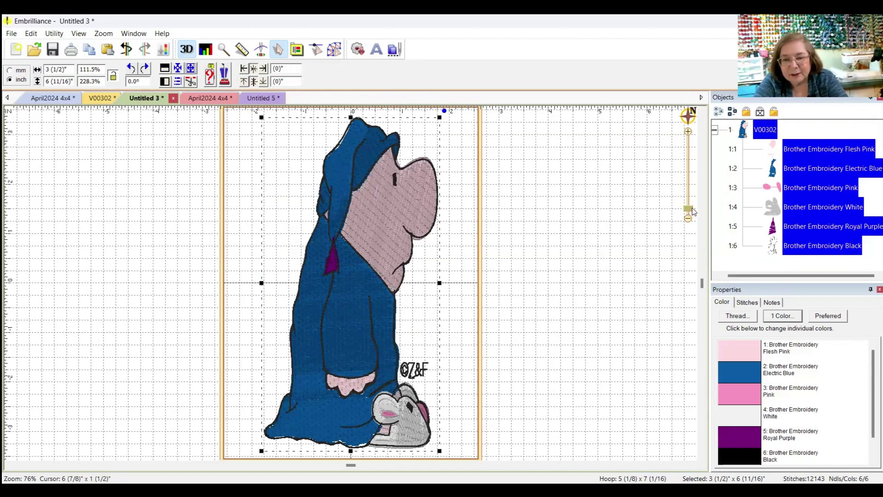
mouse_move(693, 213)
left_mouse_down()
mouse_move(694, 204)
mouse_move(693, 215)
left_mouse_up()
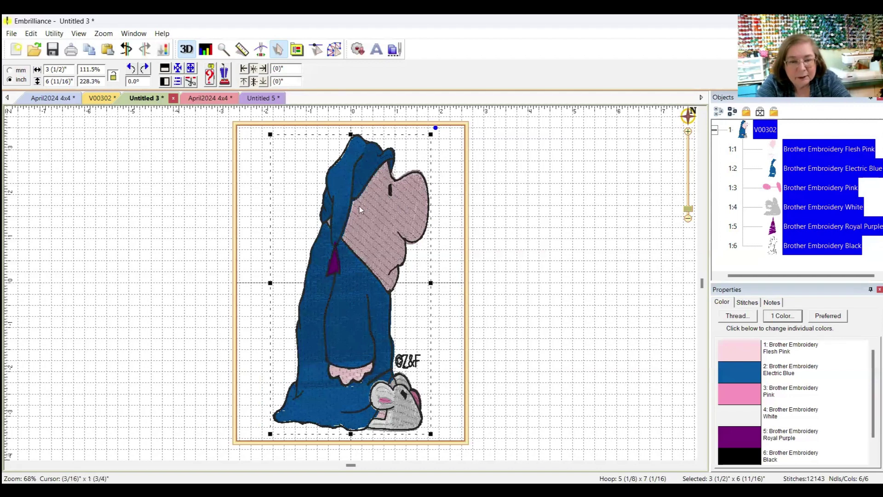
Step: Duplicate the V00302 design and position the copy so that it partly overlaps the original
left_click(90, 50)
left_click(108, 50)
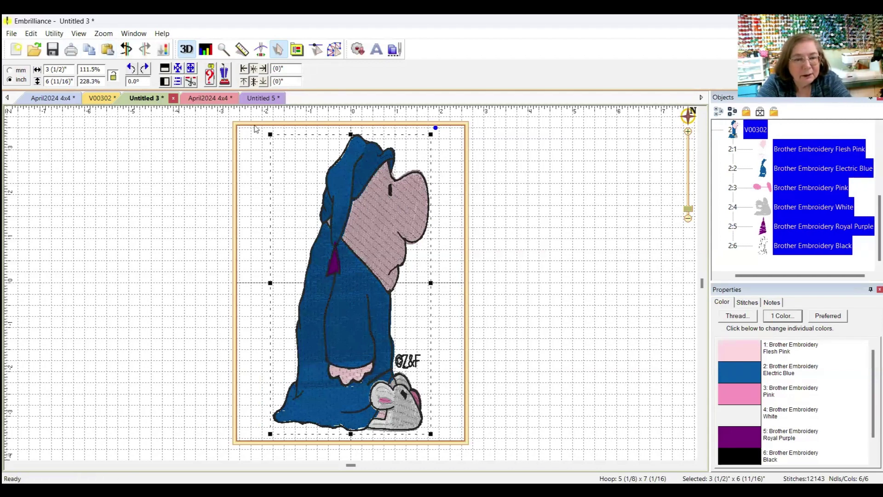
left_click_drag(337, 248, 509, 249)
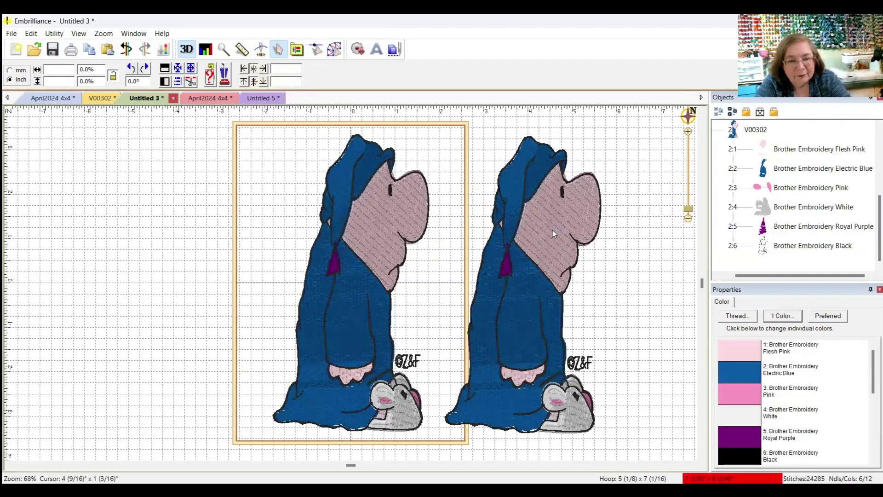
left_click_drag(553, 230, 465, 201)
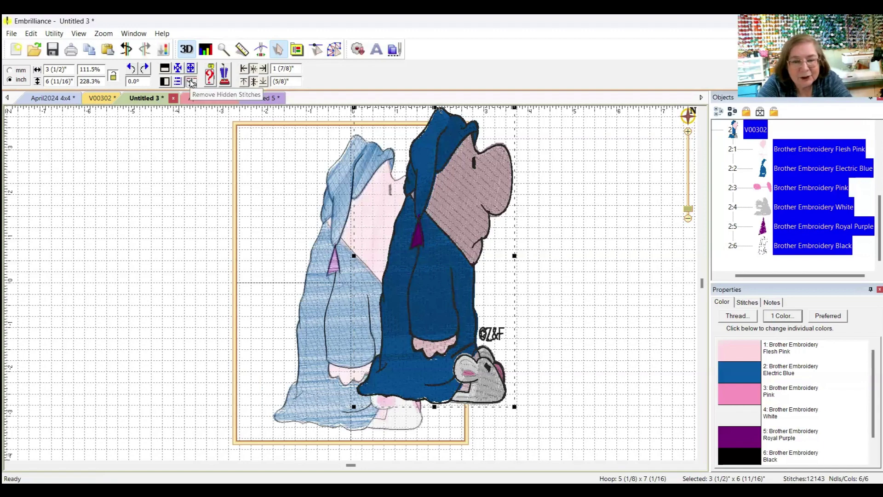
Step: Try removing the hidden stitches beneath the overlapping copy, moving the copy aside and back to check the original
left_click_drag(431, 209, 537, 209)
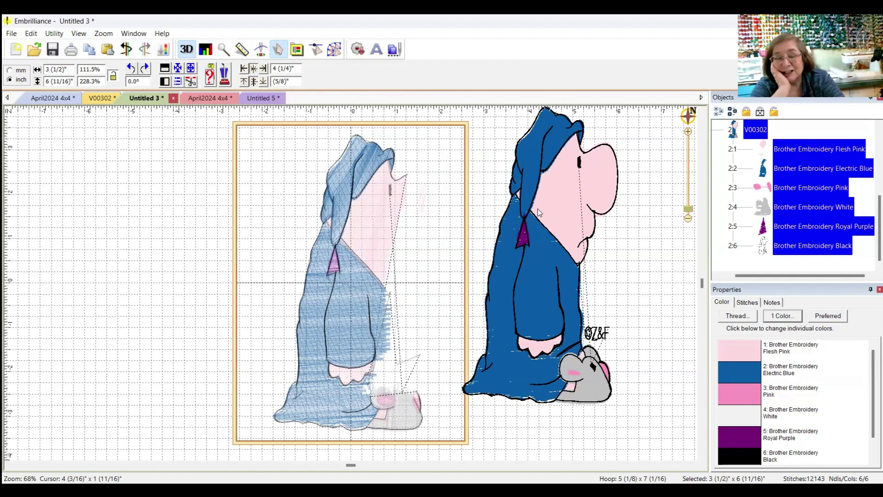
mouse_move(537, 209)
left_mouse_down()
mouse_move(462, 208)
mouse_move(427, 226)
mouse_move(545, 185)
mouse_move(405, 220)
mouse_move(415, 219)
left_mouse_up()
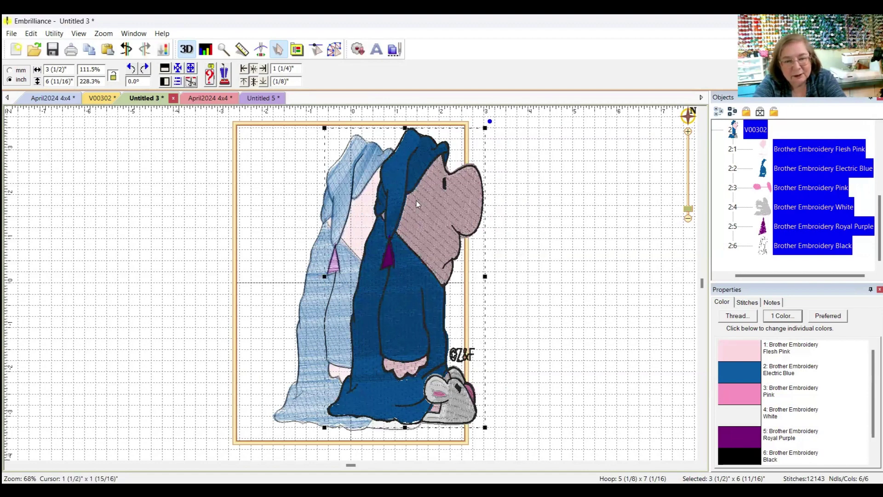
left_click_drag(416, 201, 581, 216)
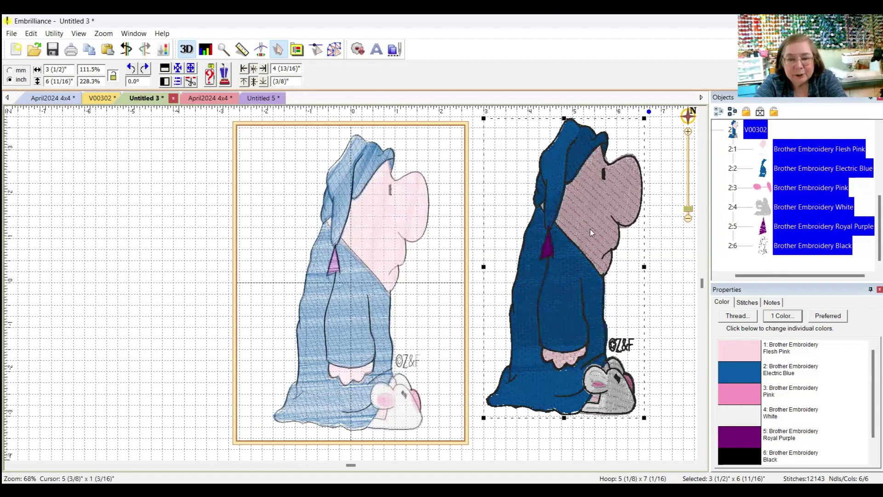
Step: Overlap the copy on the original, run the stitch clean-up on it, and shift it up over the original
left_click_drag(580, 229, 454, 246)
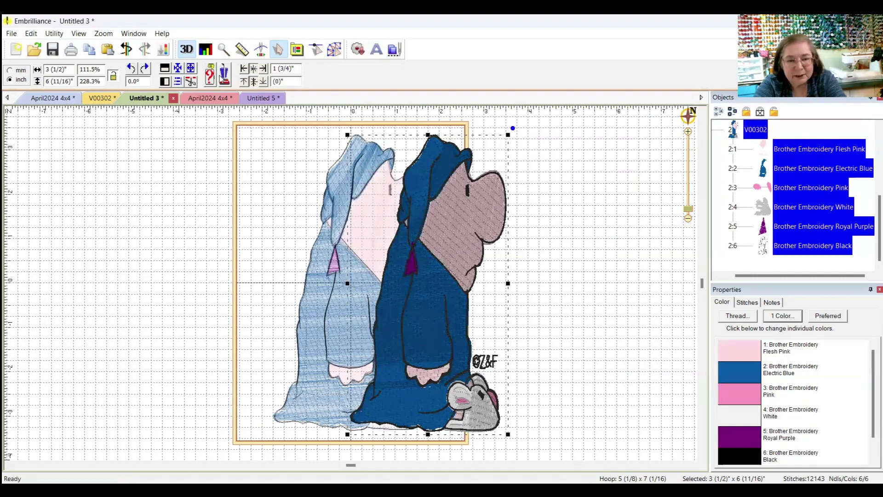
left_click(224, 73)
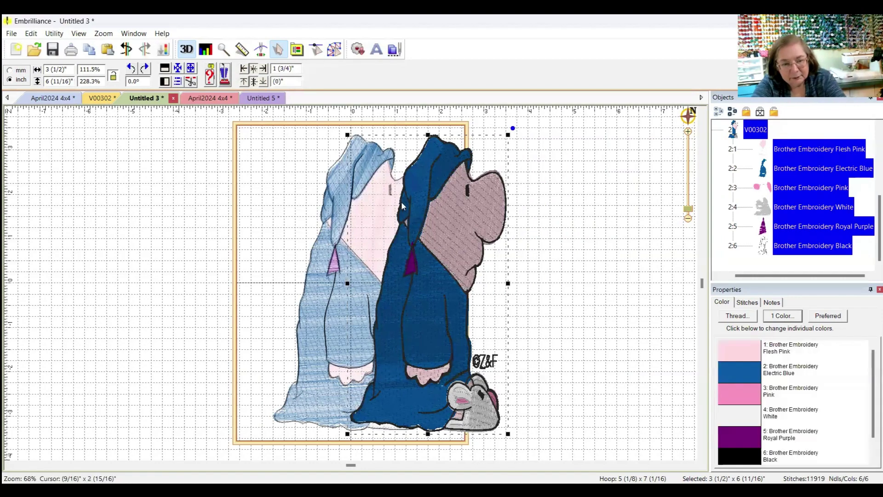
left_click_drag(421, 245, 387, 223)
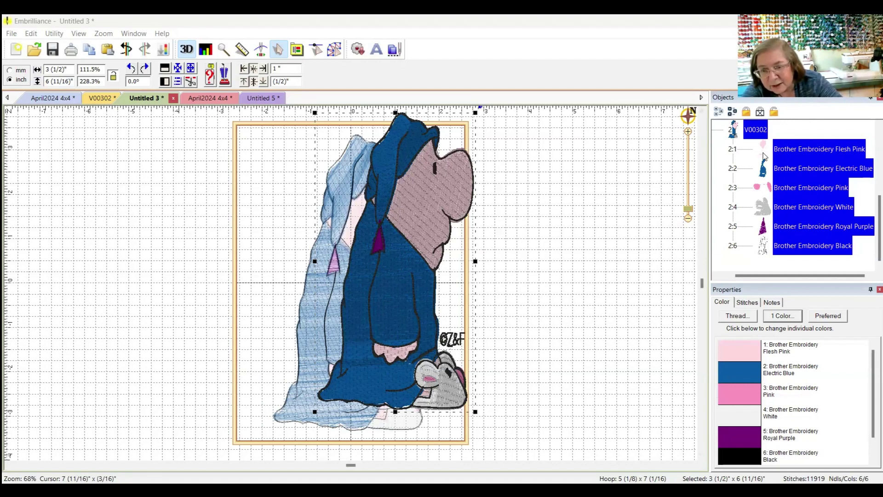
Step: Select the entire design page and move both V00302 designs together to fit within the hoop
left_click(718, 112)
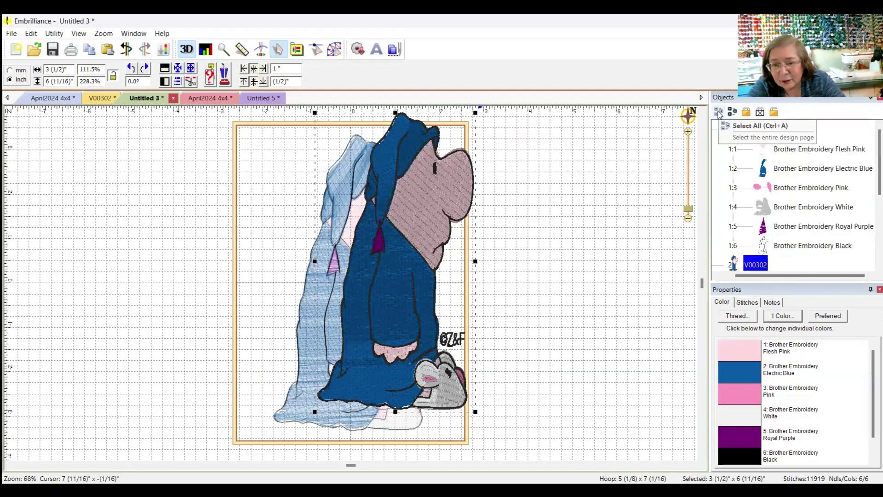
left_click(719, 113)
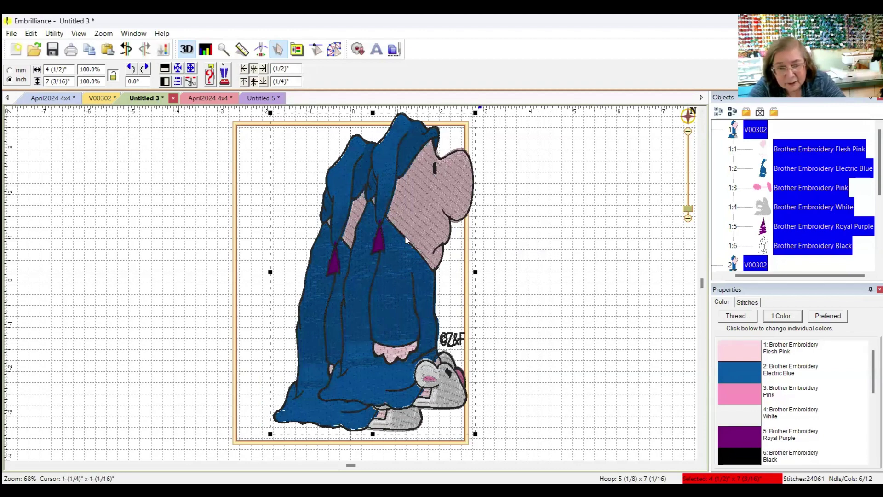
left_click_drag(402, 246, 393, 255)
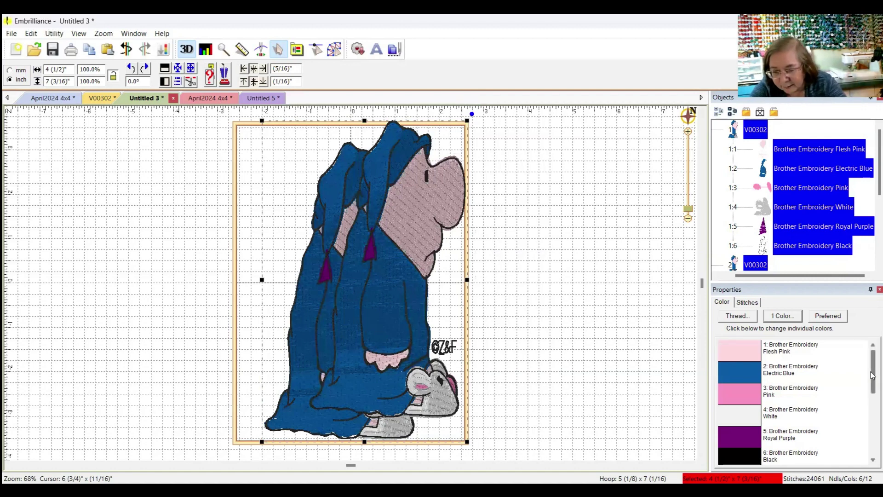
key("minus")
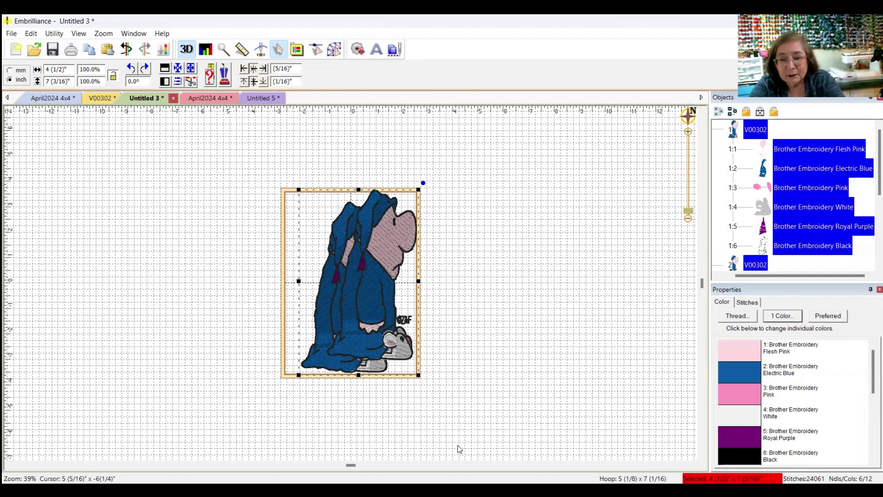
Step: Switch to the V00302 page and set the design's fill density adjustment to 25%
left_click(748, 302)
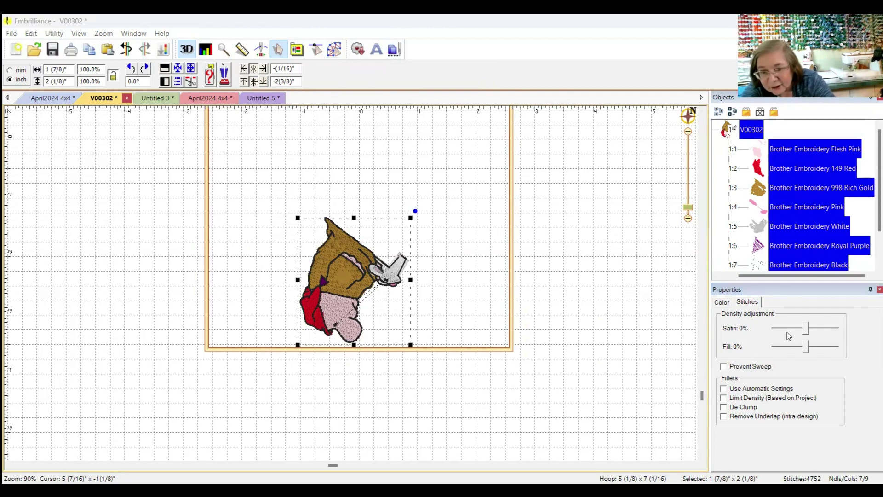
left_click(806, 346)
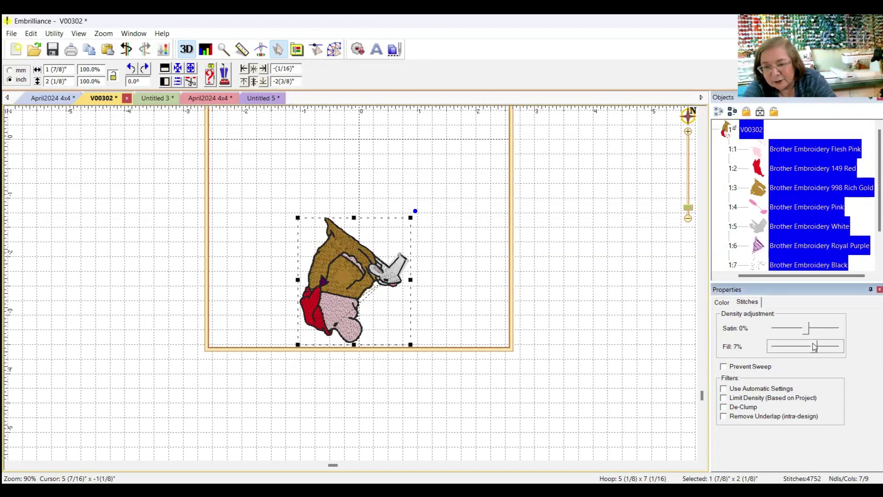
left_click_drag(815, 343, 803, 345)
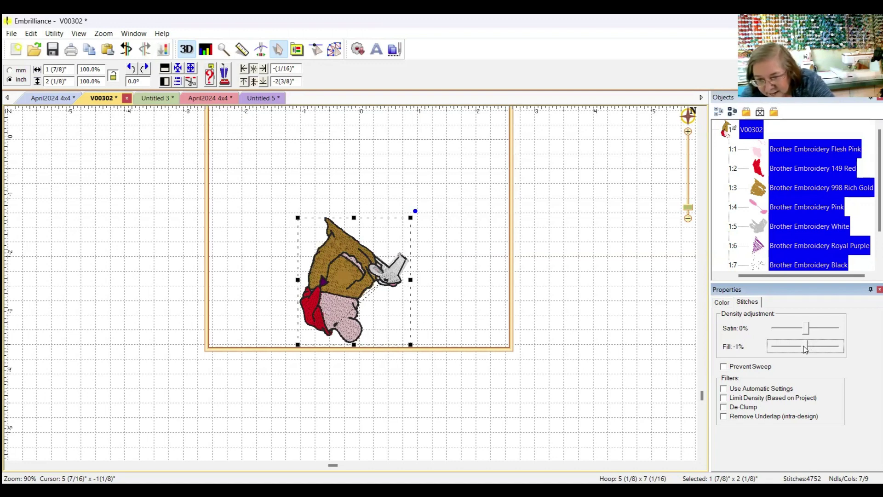
left_click_drag(804, 347, 840, 349)
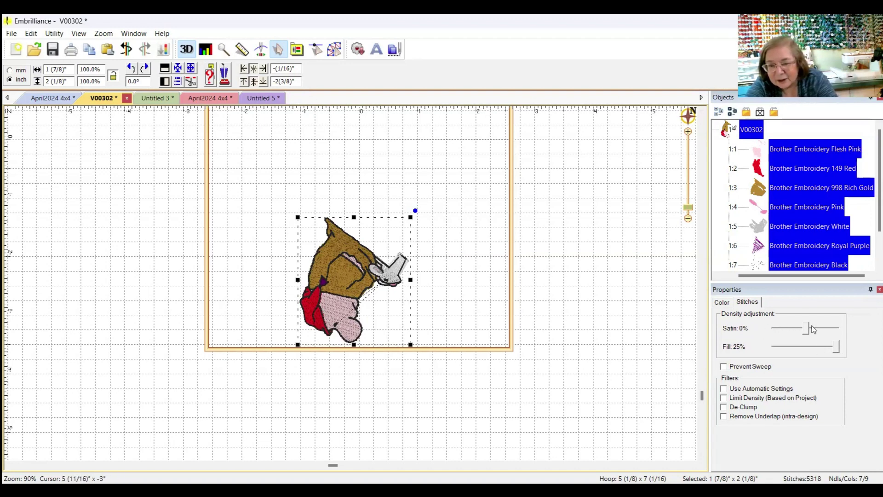
Step: Raise the satin density adjustment of the selected V00302 design
left_click_drag(809, 328, 836, 325)
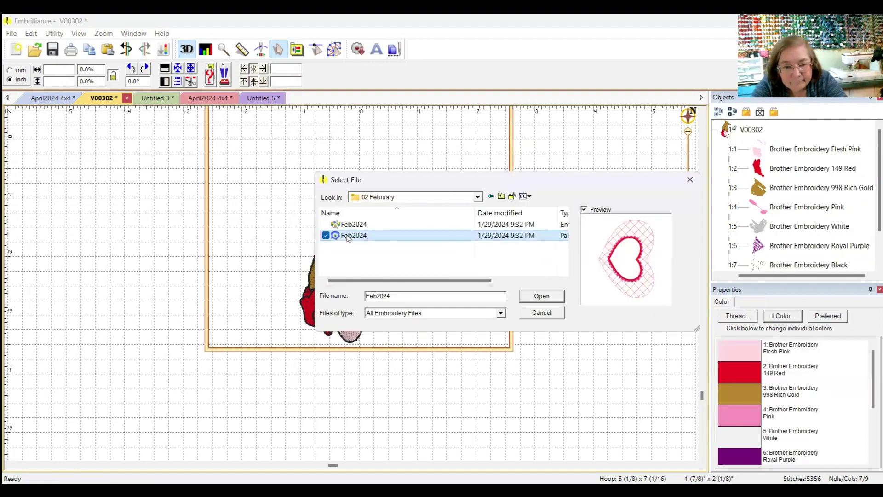
Step: Open the Feb2024 embroidery working file from the 02 February folder
left_click(348, 226)
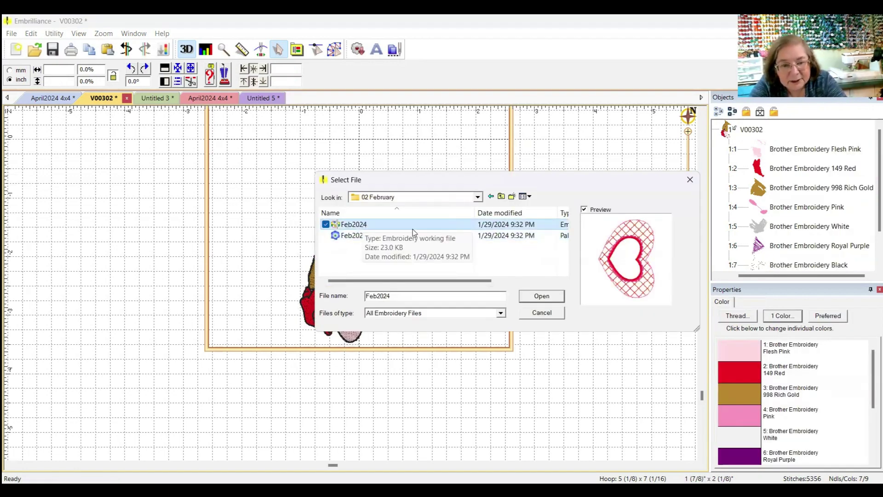
left_click(550, 296)
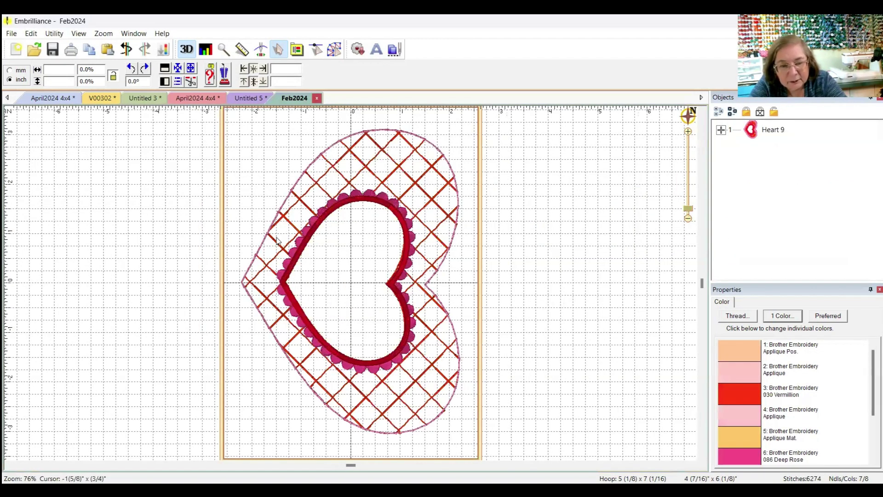
Step: Expand the Heart 9 design, select its Lace object and switch to Create mode to examine the lace pattern settings
left_click(721, 130)
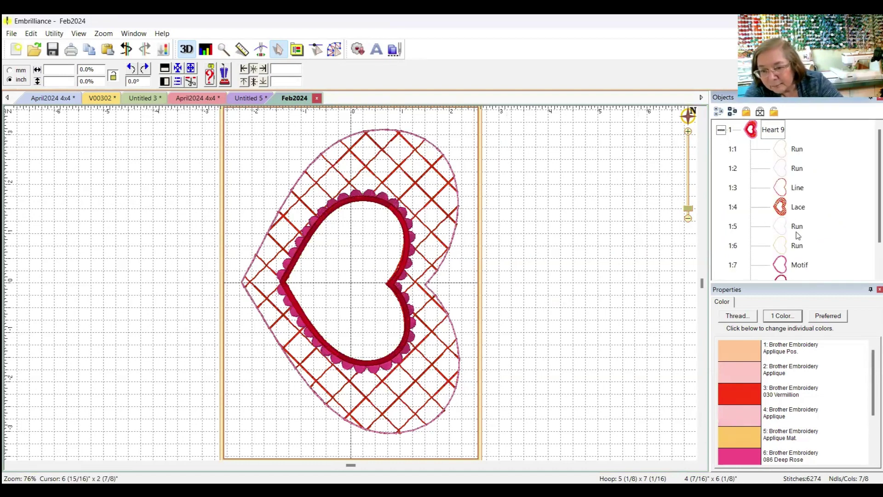
left_click(798, 207)
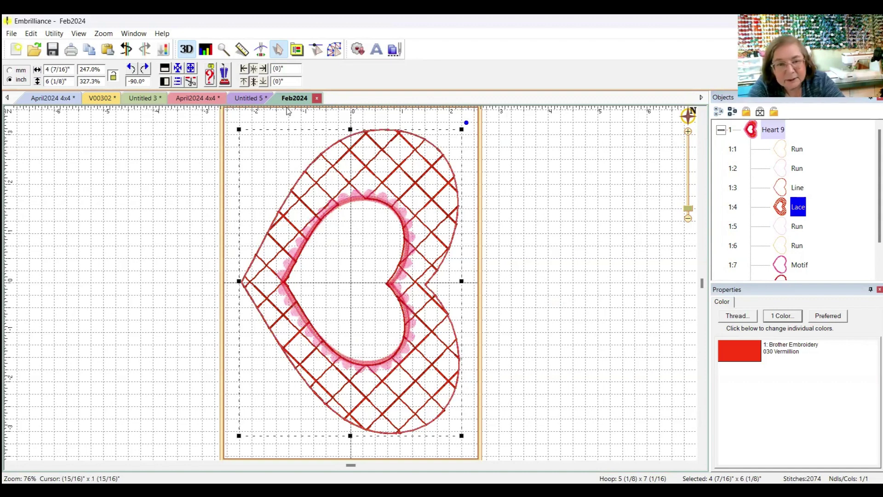
left_click(336, 50)
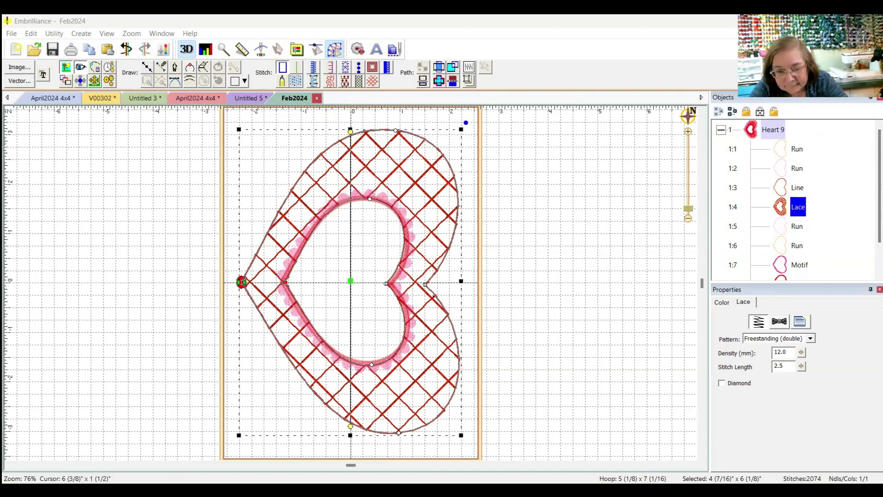
Step: Switch to the Untitled 3 page with the two overlapping V00302 designs
key("ctrl+Tab")
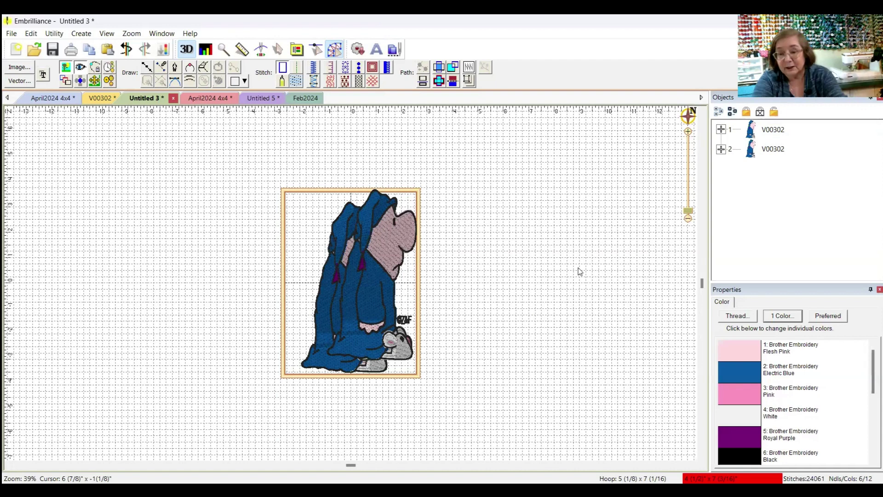
left_click(501, 278)
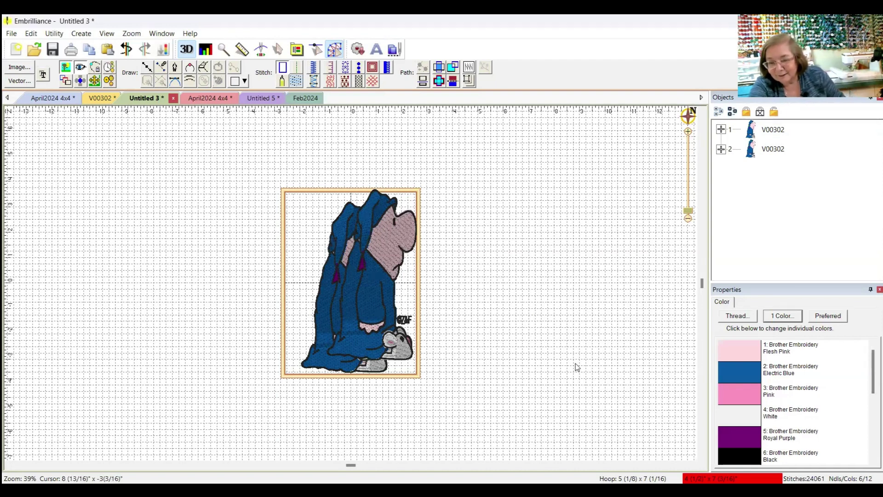